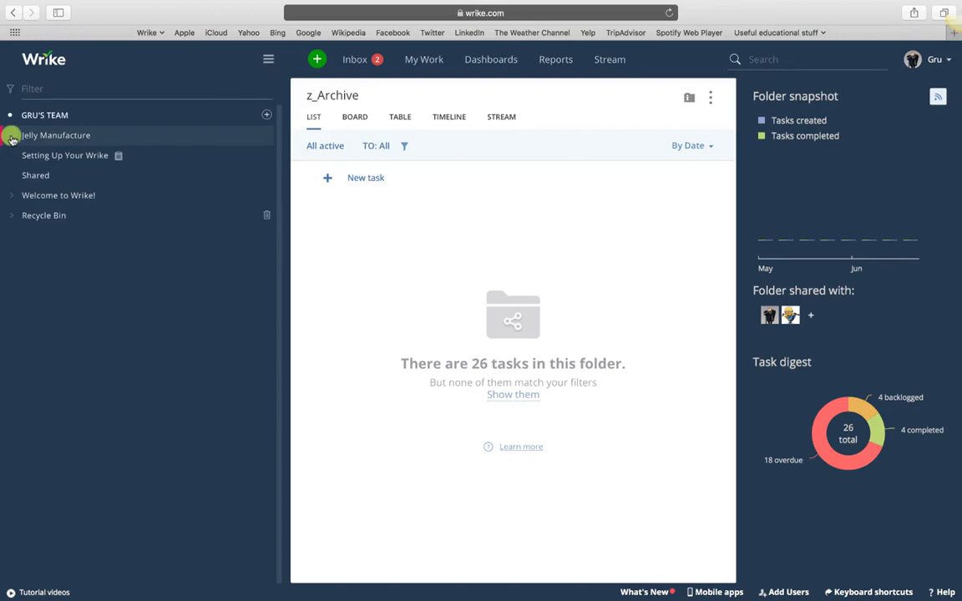
Open the Jelly Manufacture folder and check the subfolders of b. Departments, leaving Departments collapsed
left_click(11, 139)
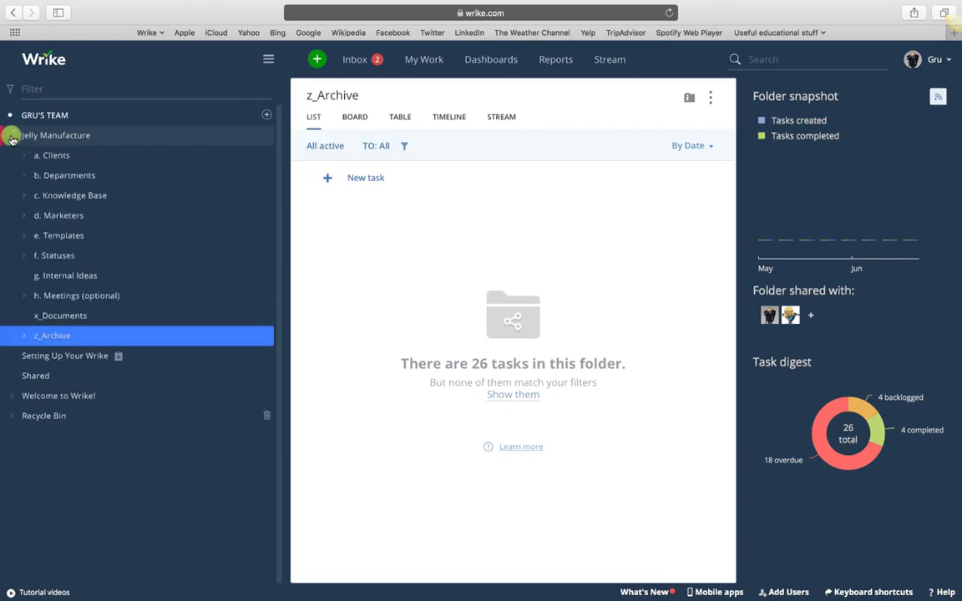
left_click(87, 140)
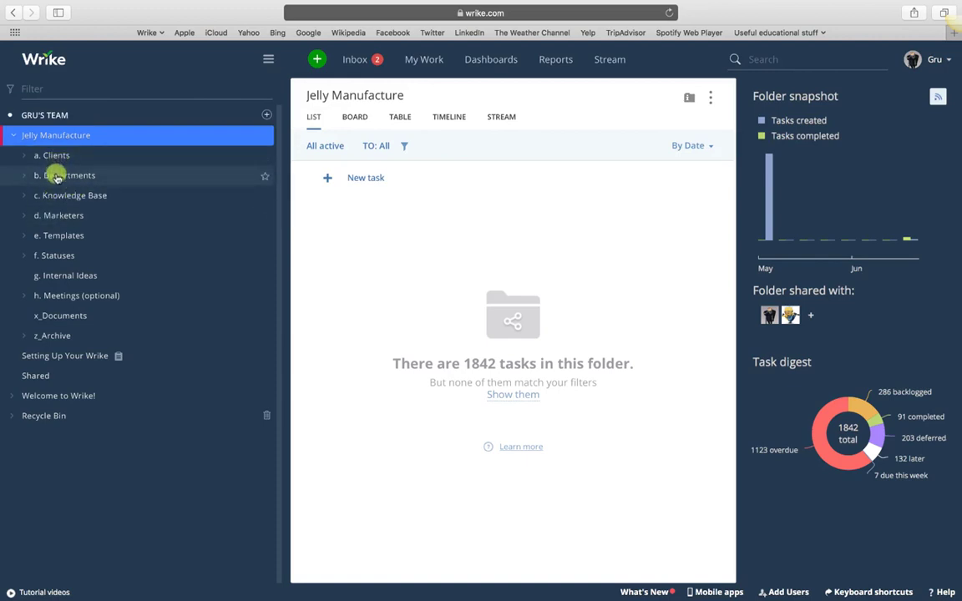
left_click(23, 176)
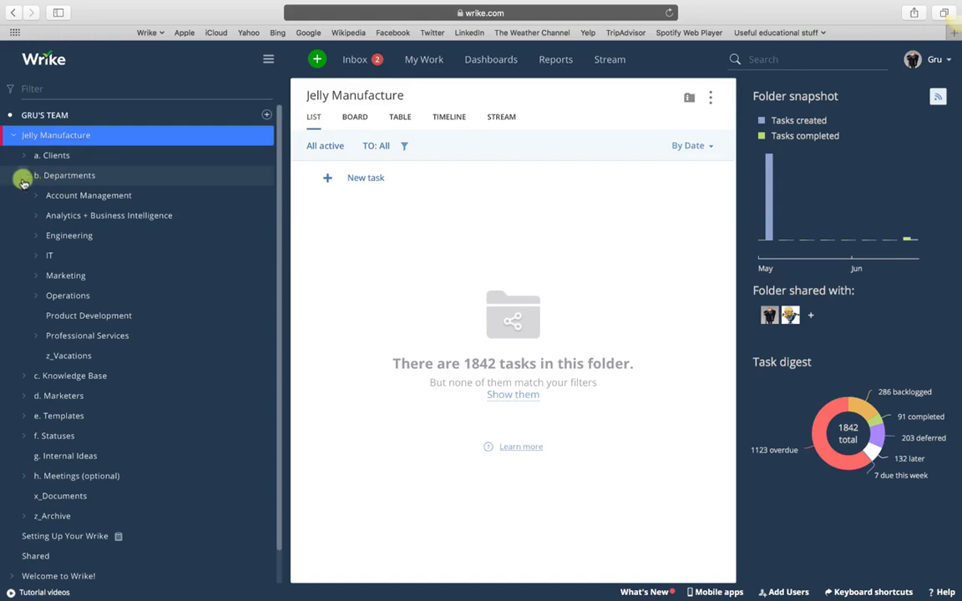
left_click(30, 181)
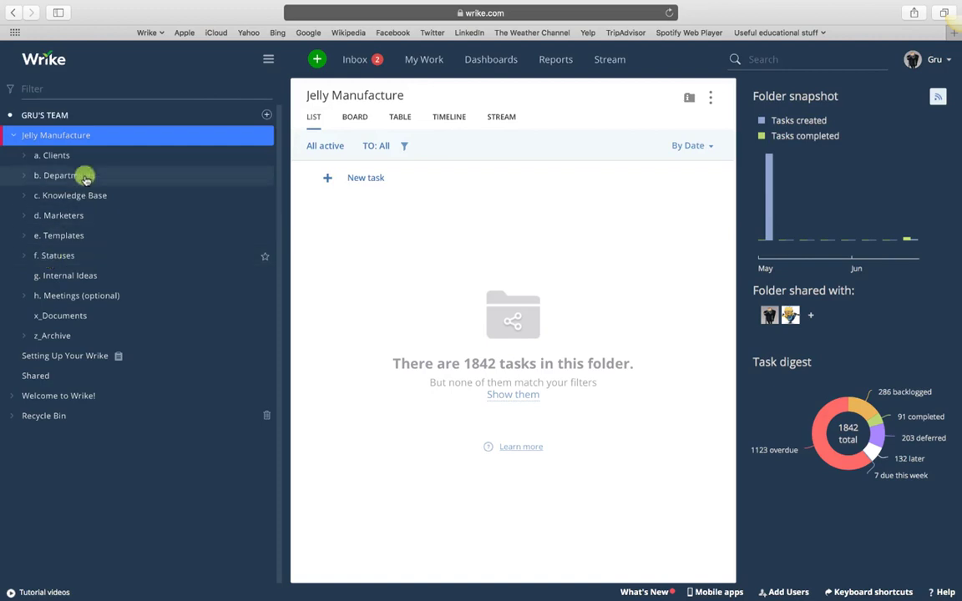
Open and expand the c. Knowledge Base folder to view the tasks in its Company Info and Wrike Tips subfolders
left_click(58, 199)
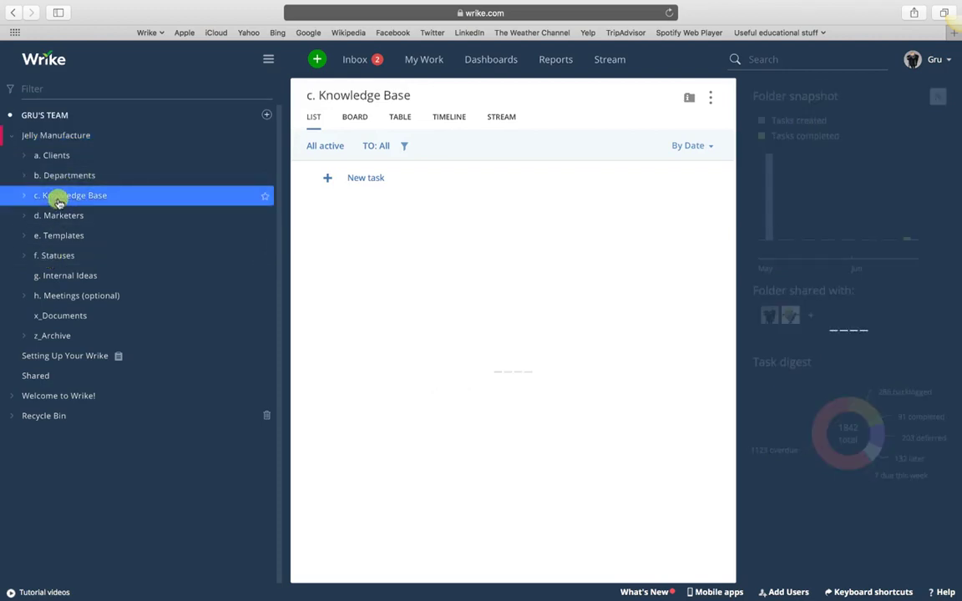
left_click(22, 196)
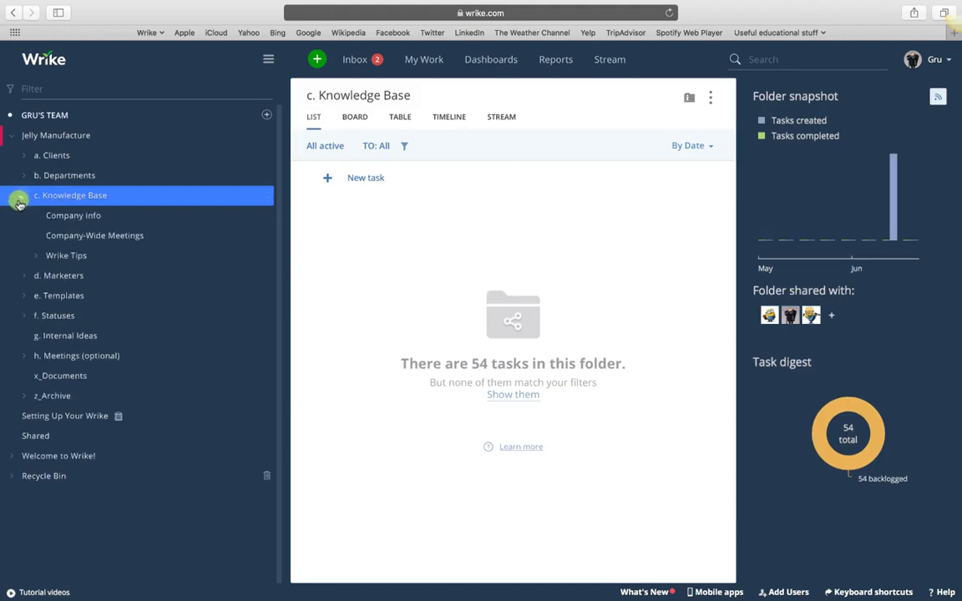
left_click(50, 255)
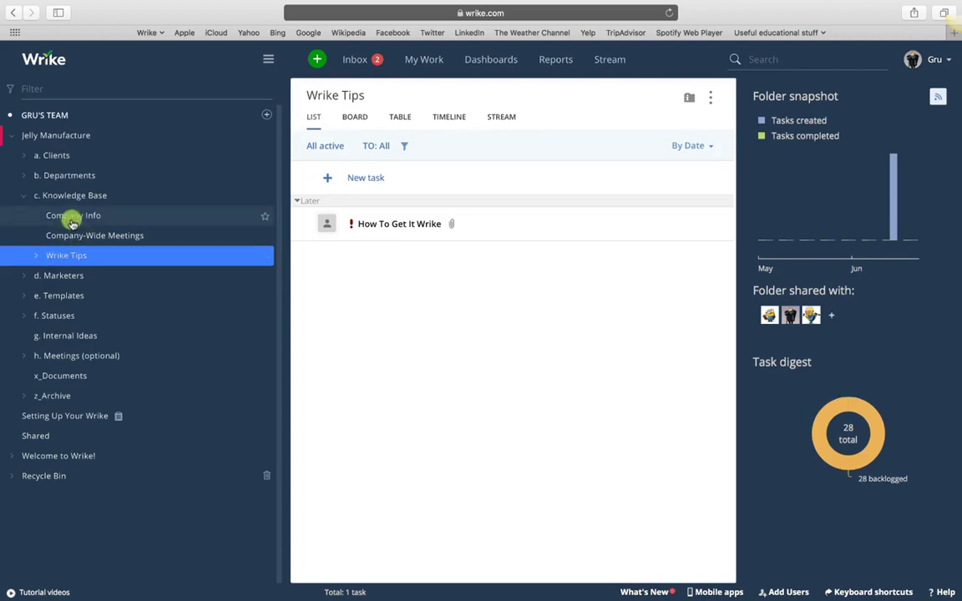
left_click(73, 219)
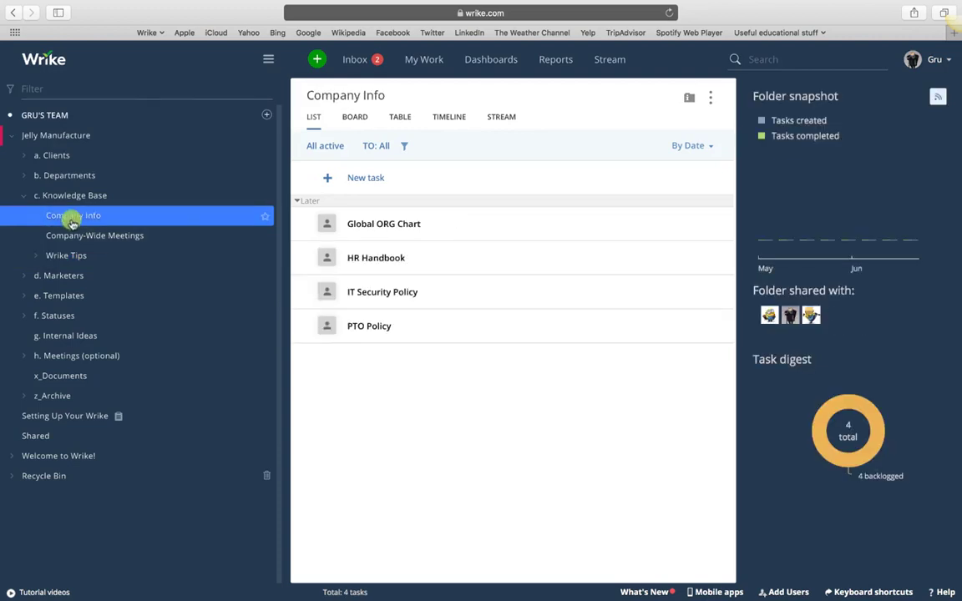
left_click(55, 257)
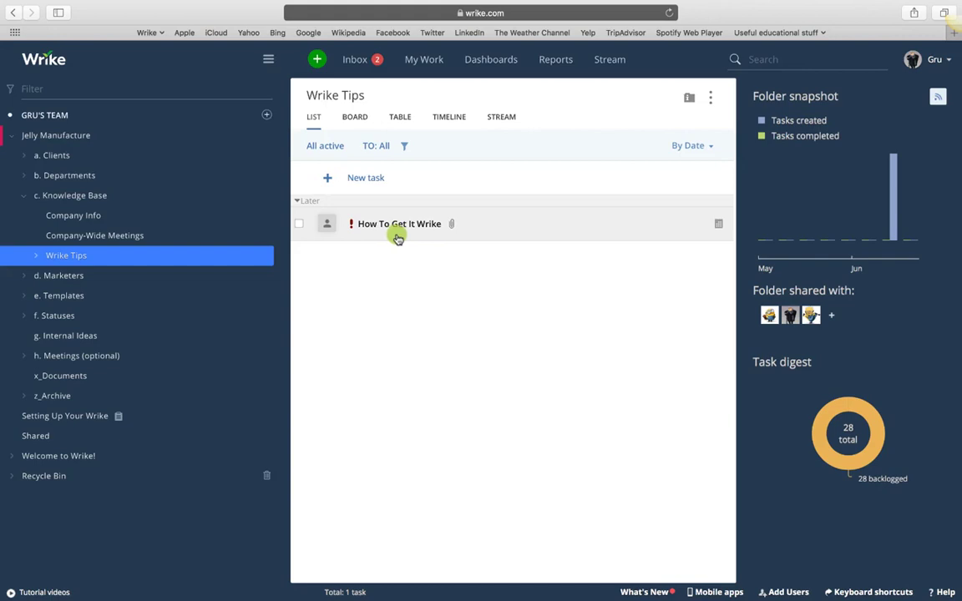
Expand Wrike Tips to review the task lists in Functionality and Quiz, and collapse Wrike Tips and c. Knowledge Base again
left_click(36, 255)
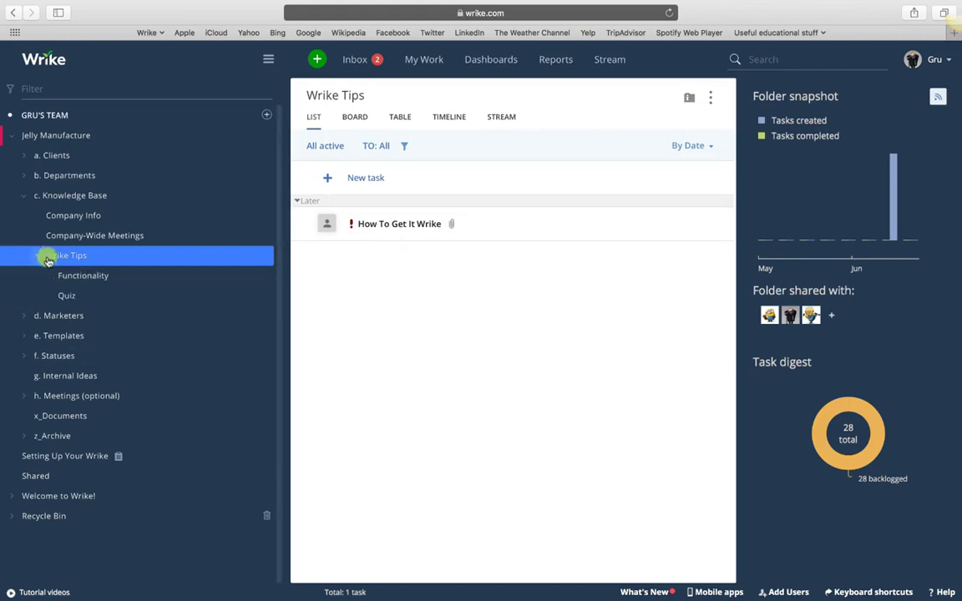
left_click(83, 274)
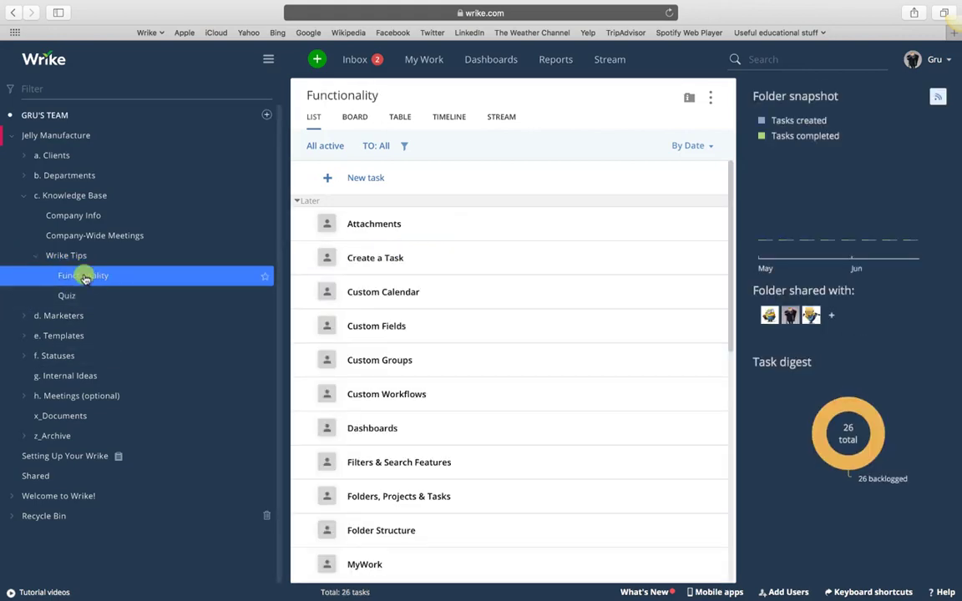
scroll(547, 221, "down", 8)
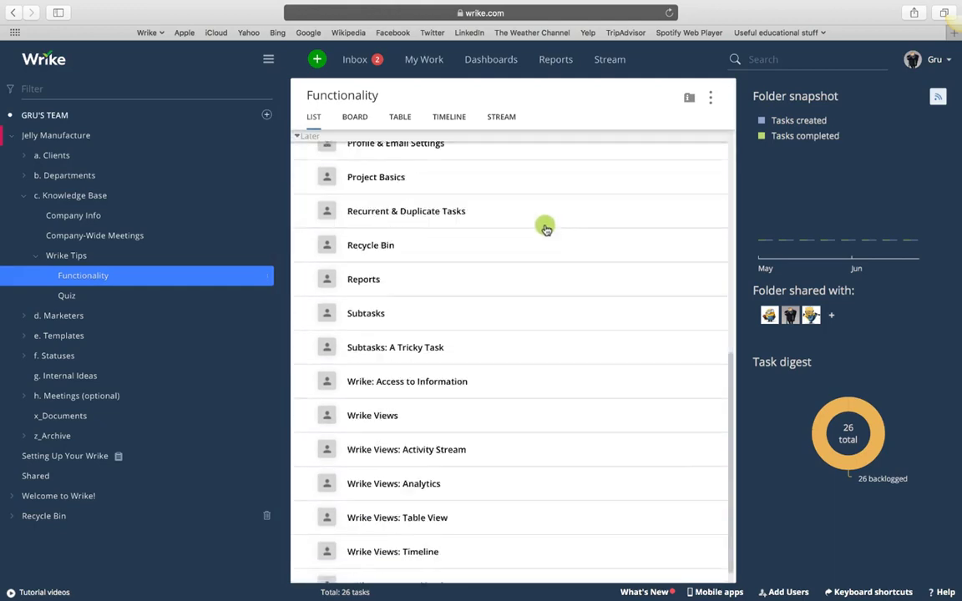
scroll(546, 224, "up", 8)
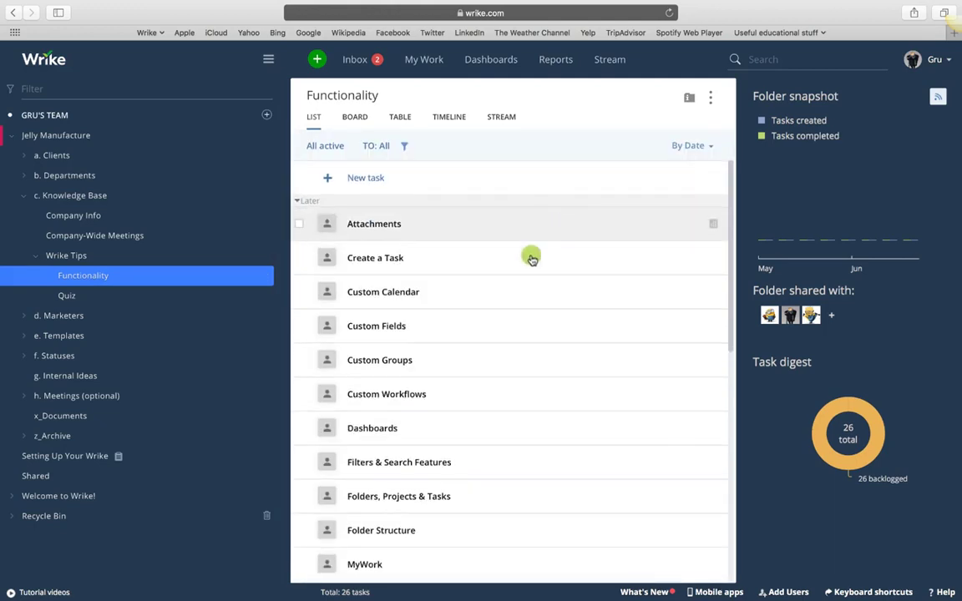
left_click(51, 299)
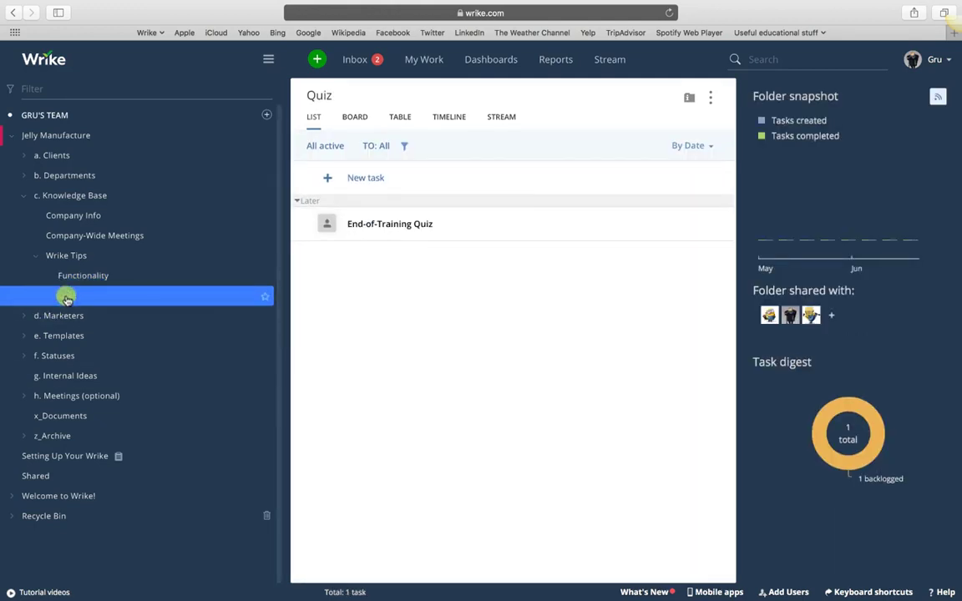
left_click(36, 259)
left_click(20, 195)
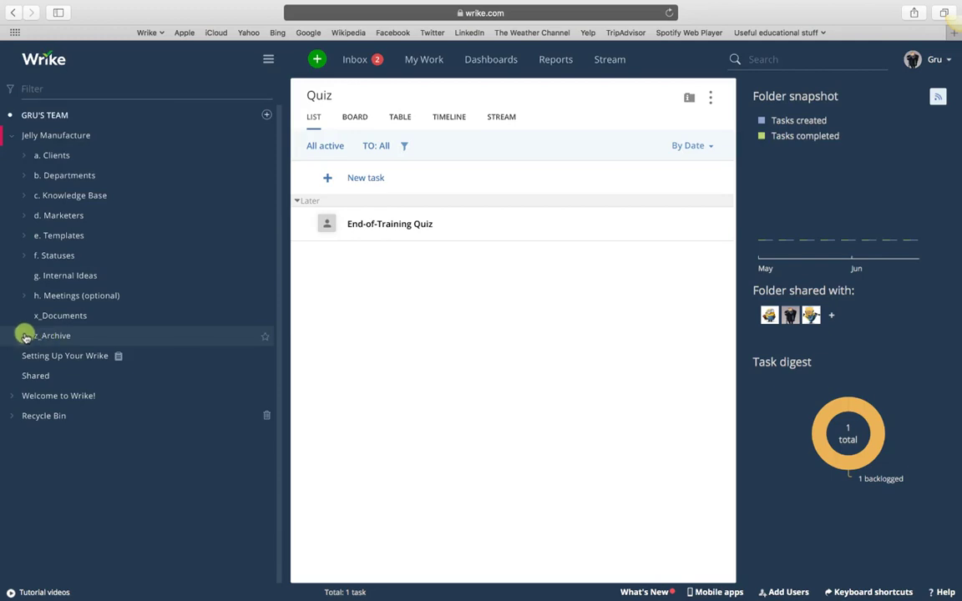
Expand the z_Archive folder to view its a_Analytics subfolder, and collapse the archive again
left_click(23, 335)
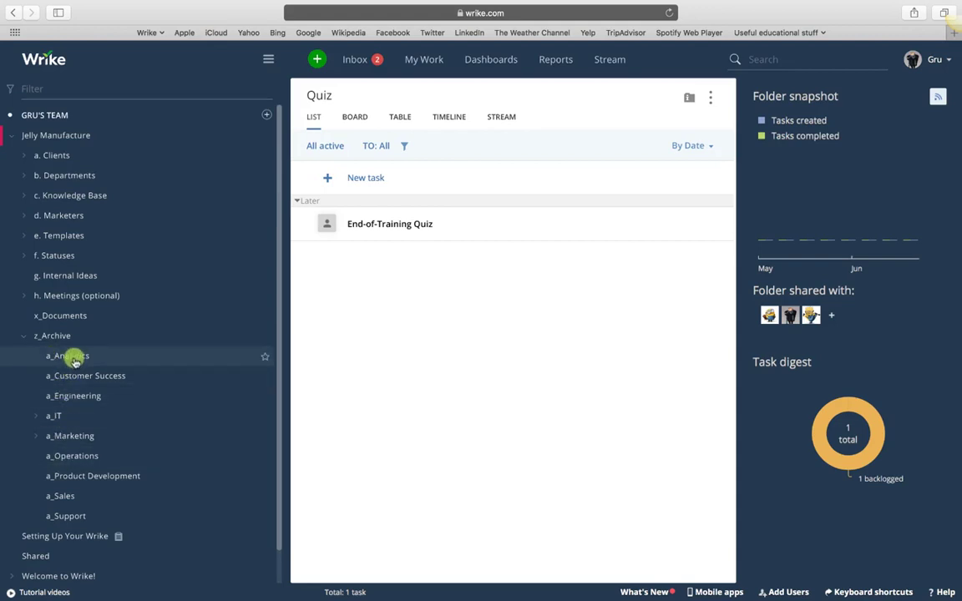
left_click(52, 363)
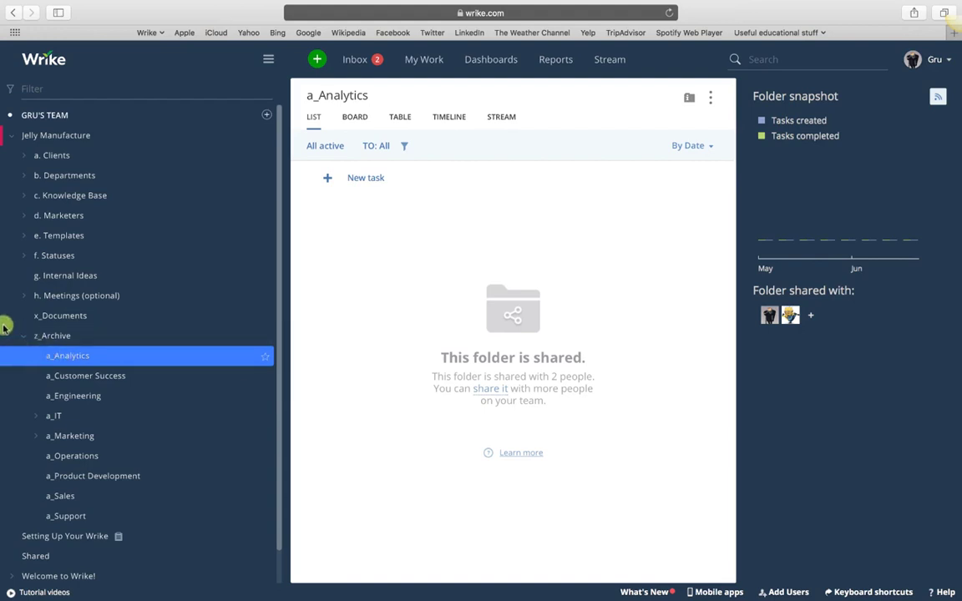
left_click(26, 338)
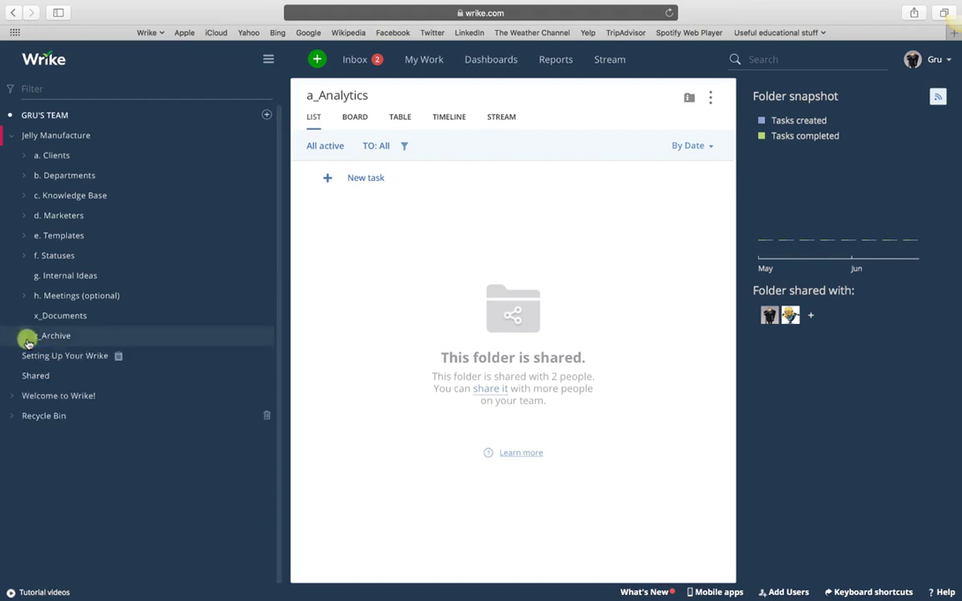
Drill down through a. Clients, Barclays and Digital to view the Workplace Effectiveness Post project, and collapse a. Clients
left_click(24, 157)
left_click(54, 156)
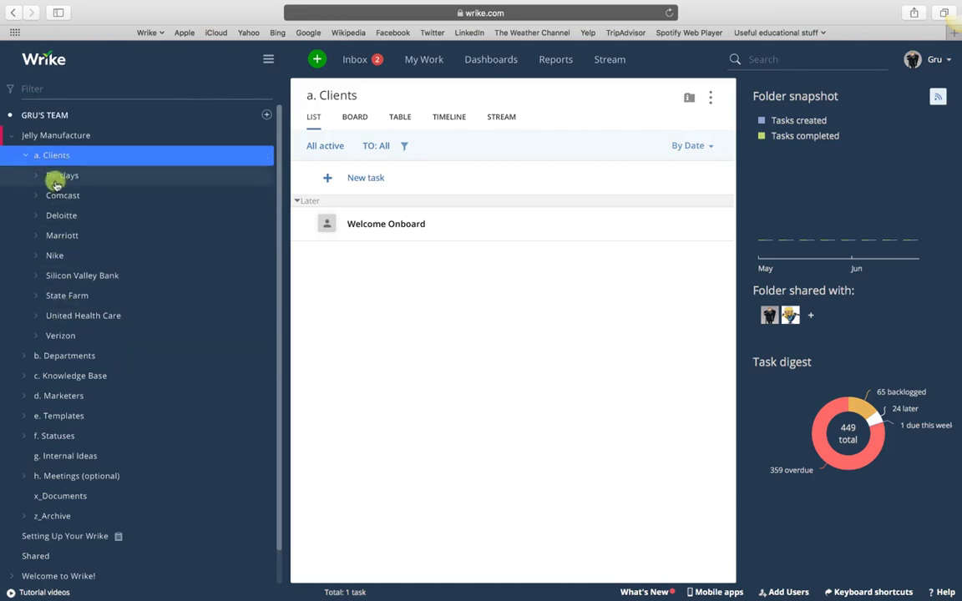
left_click(53, 181)
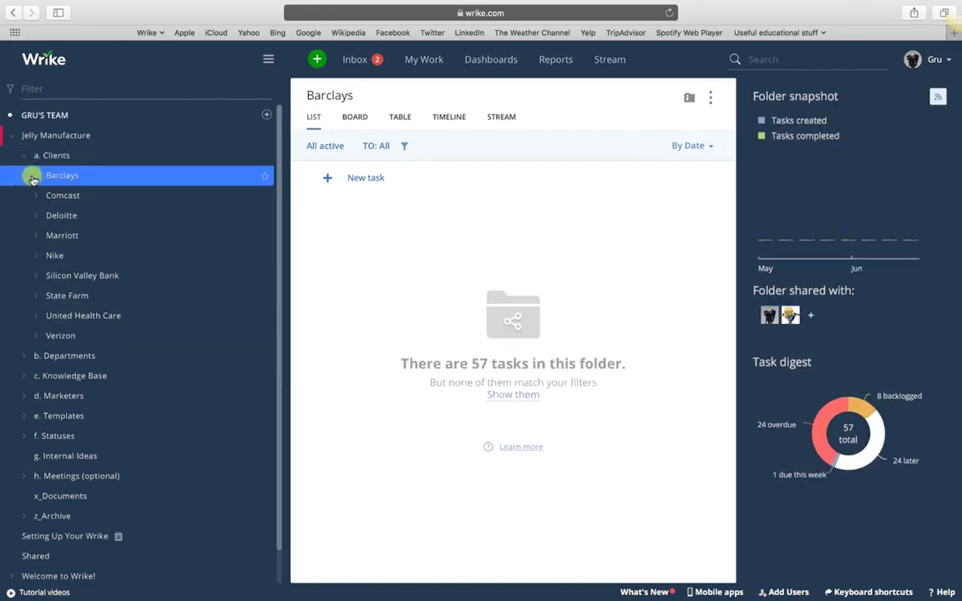
left_click(36, 176)
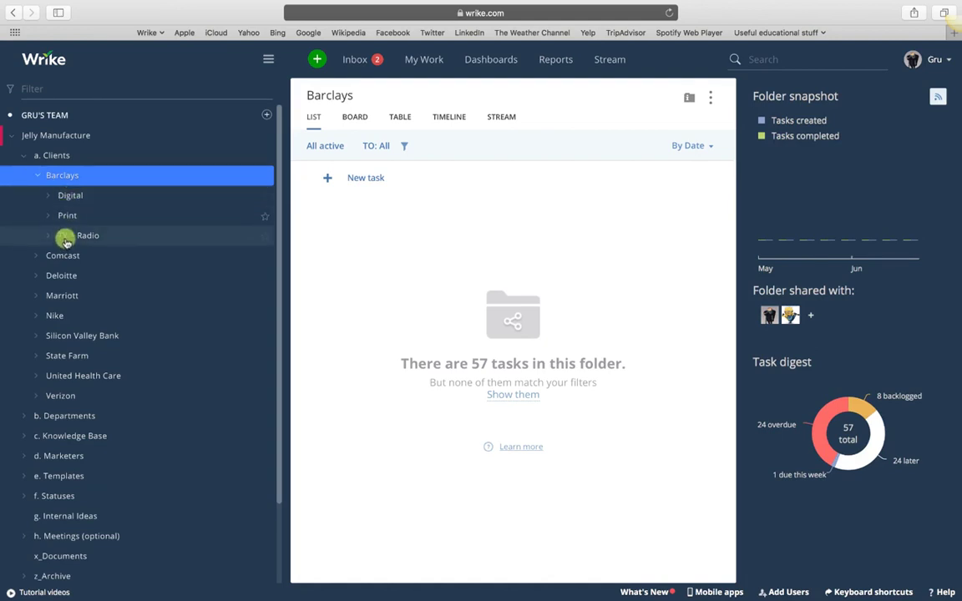
left_click(48, 197)
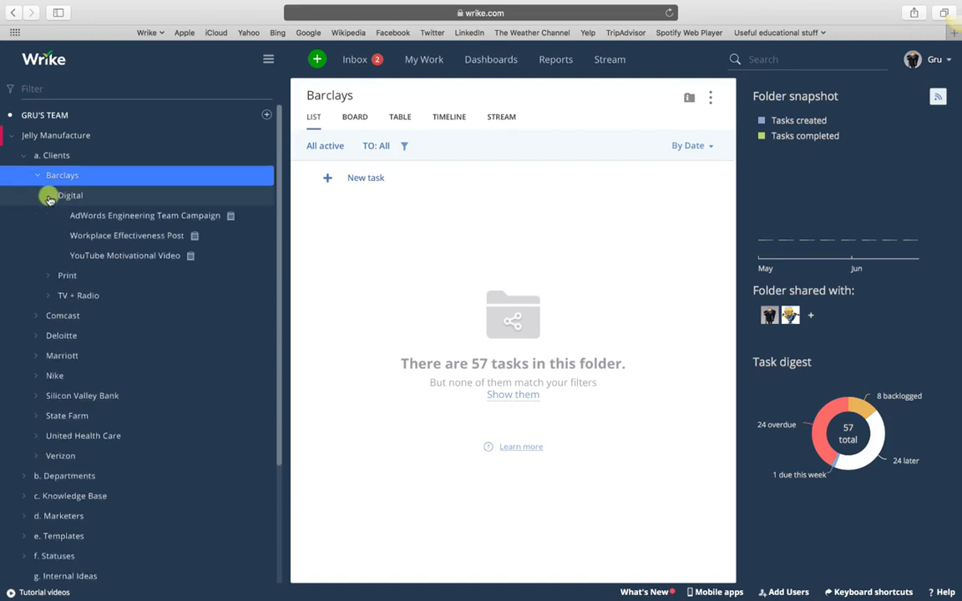
left_click(83, 237)
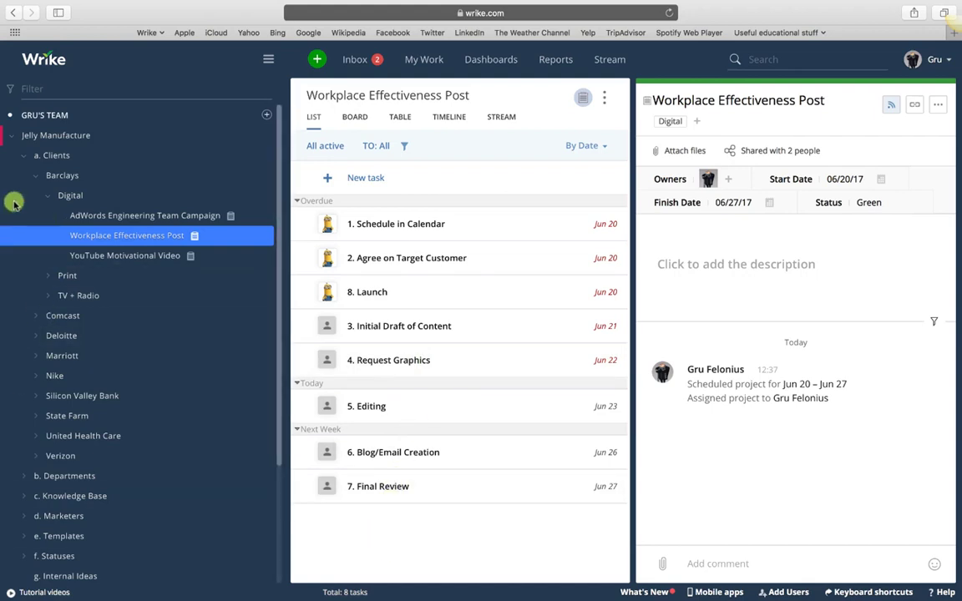
left_click(24, 155)
Expand b. Departments and its Marketing folder, and view the **Request Inbox** subfolder
left_click(23, 175)
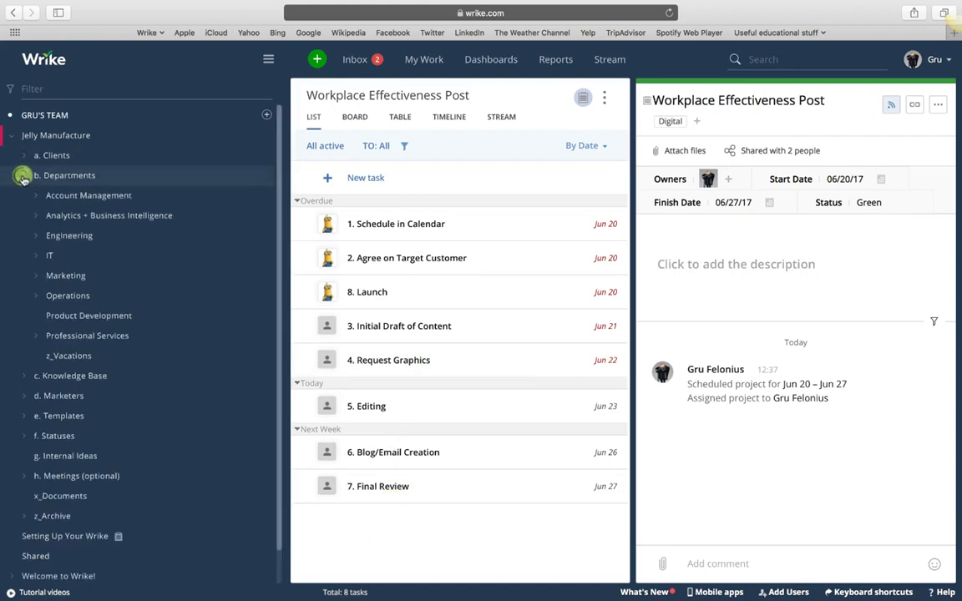
left_click(89, 177)
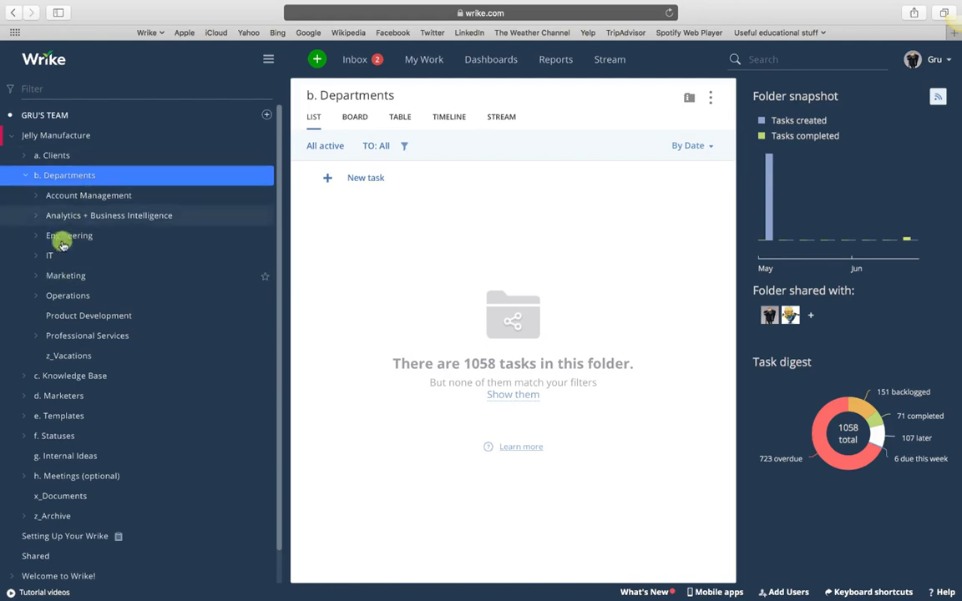
left_click(55, 273)
left_click(35, 278)
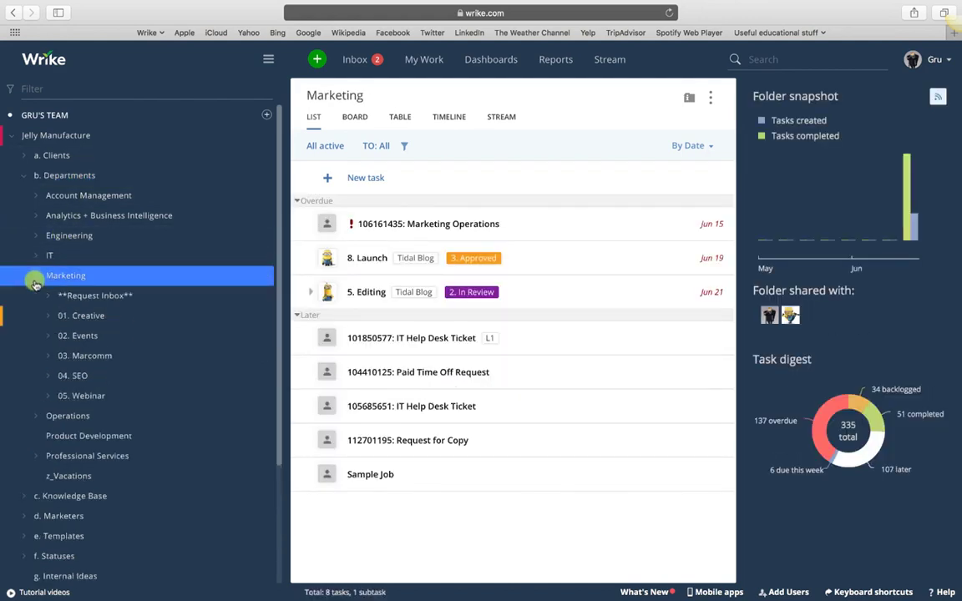
left_click(82, 296)
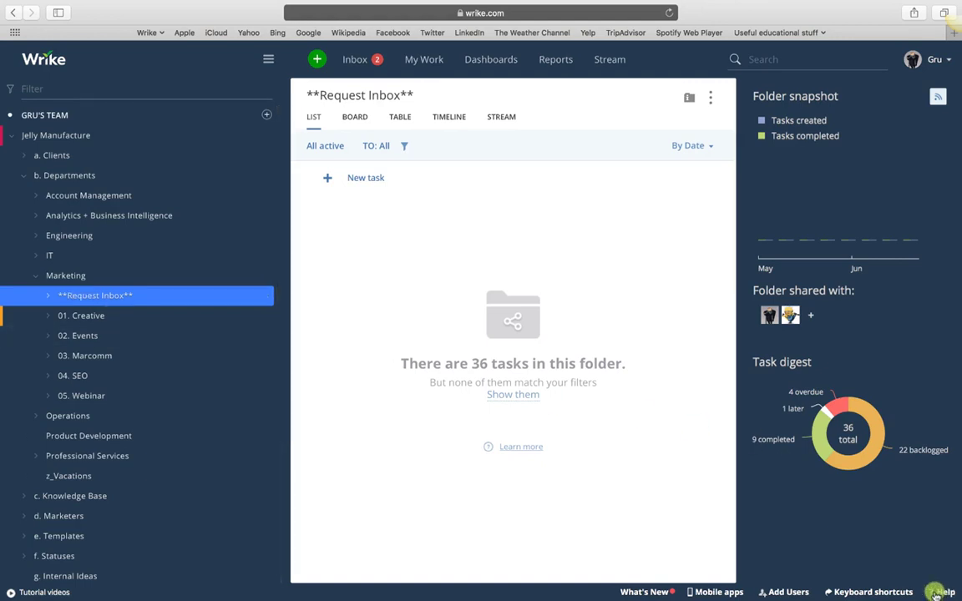
View the 01. Creative folder under Marketing with its subfolders and projects expanded, and collapse it again
left_click(85, 316)
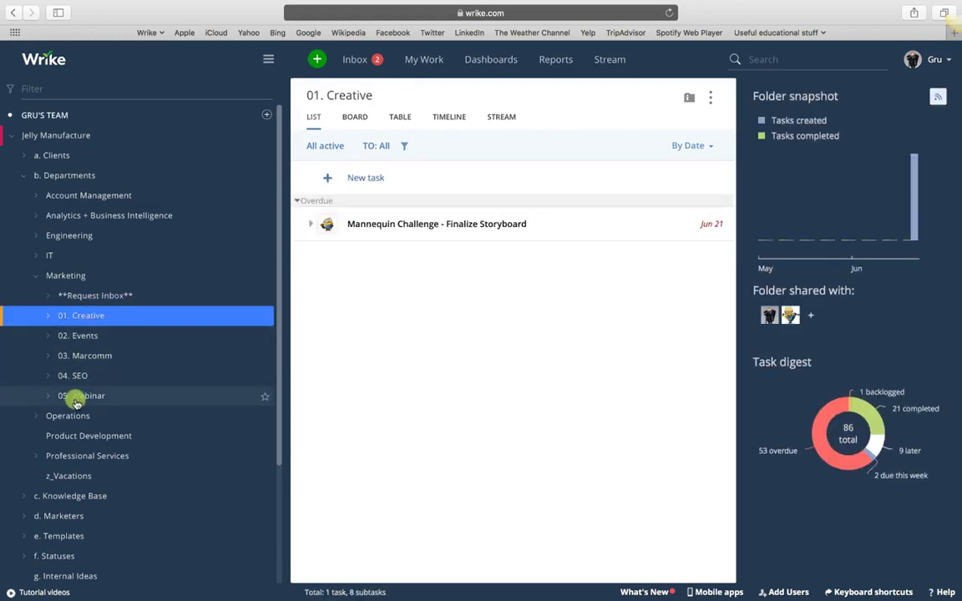
left_click(48, 317)
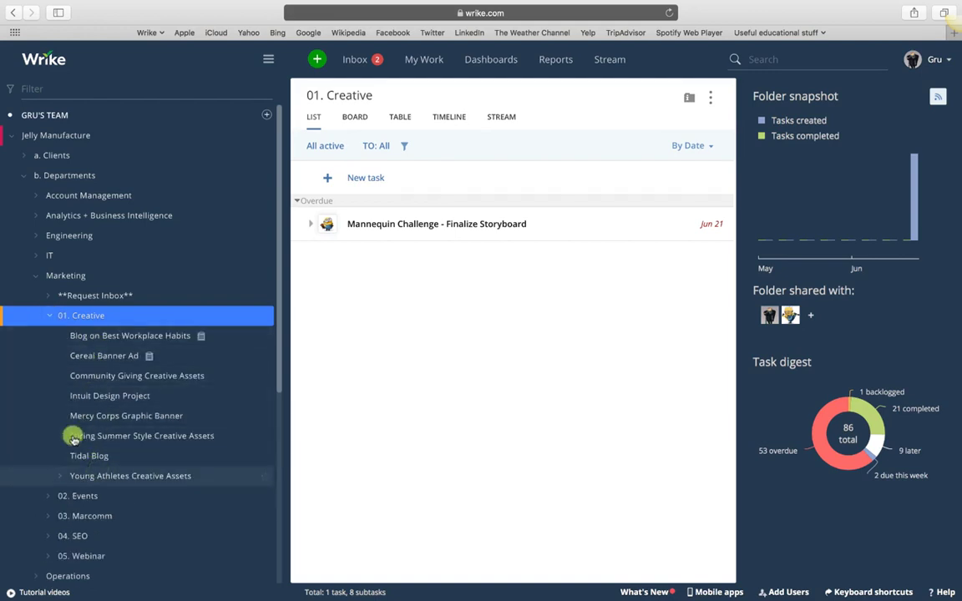
left_click(48, 315)
left_click(31, 277)
From the Marketing folder, open 05. Webinar with its dated projects expanded, and widen the folder sidebar
left_click(80, 277)
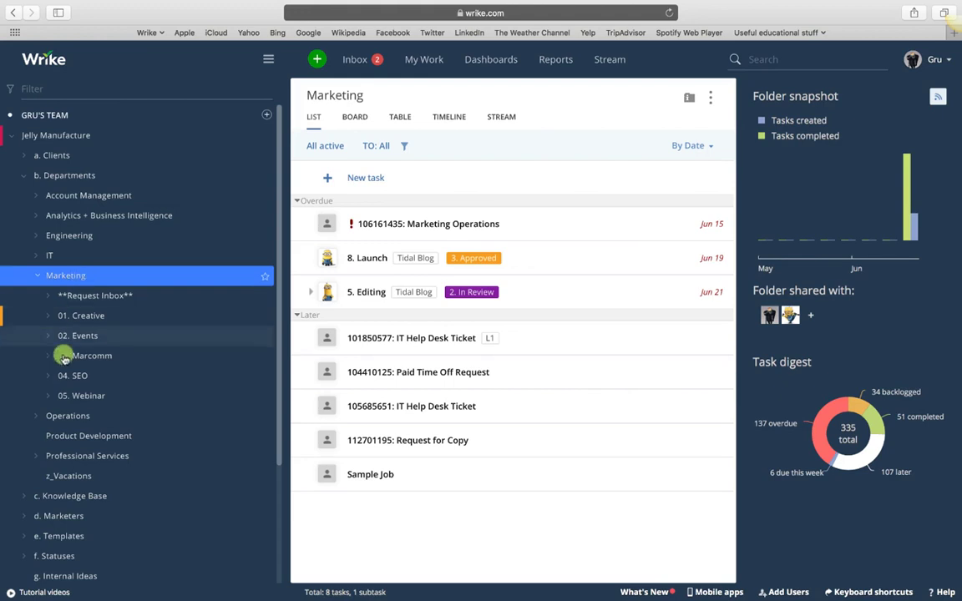
left_click(79, 402)
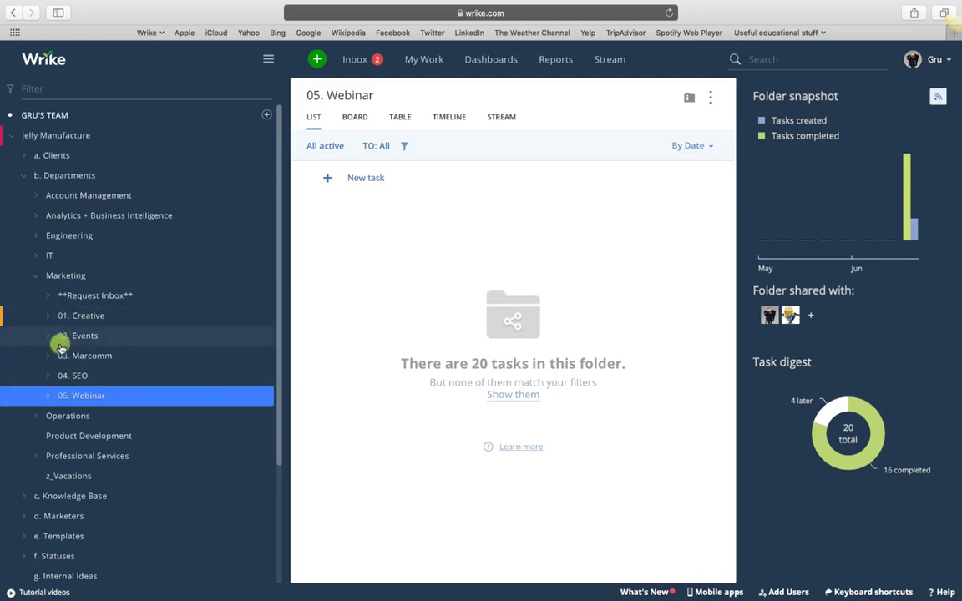
left_click(49, 396)
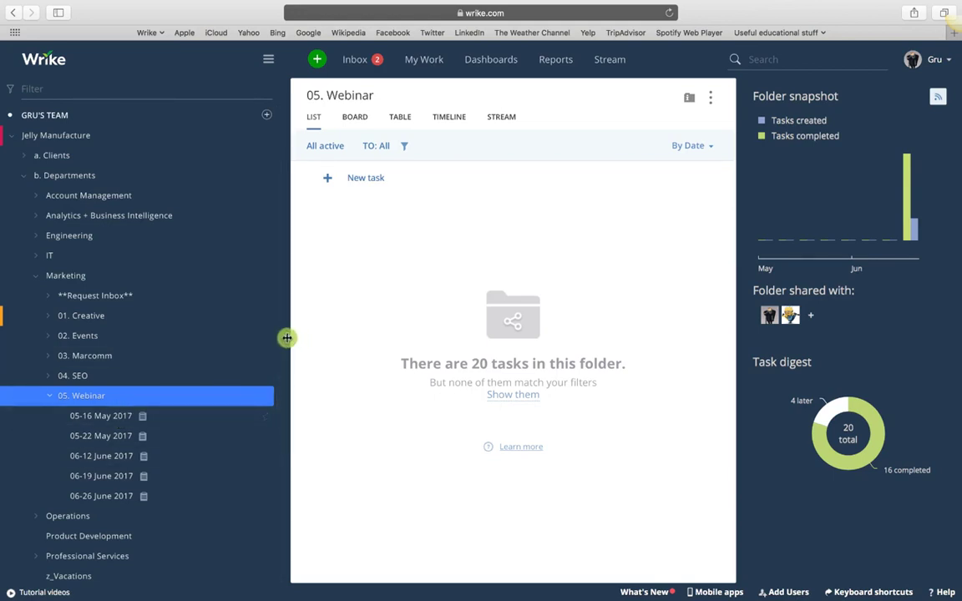
left_click_drag(303, 337, 326, 338)
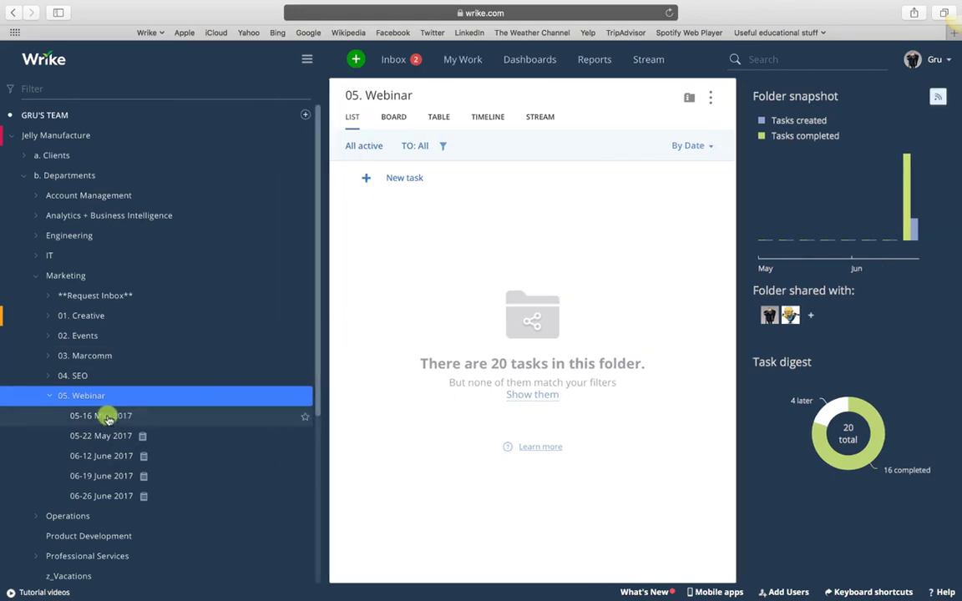
Star the 05. Webinar folder and collapse the Marketing and Jelly Manufacture folders
left_click(300, 399)
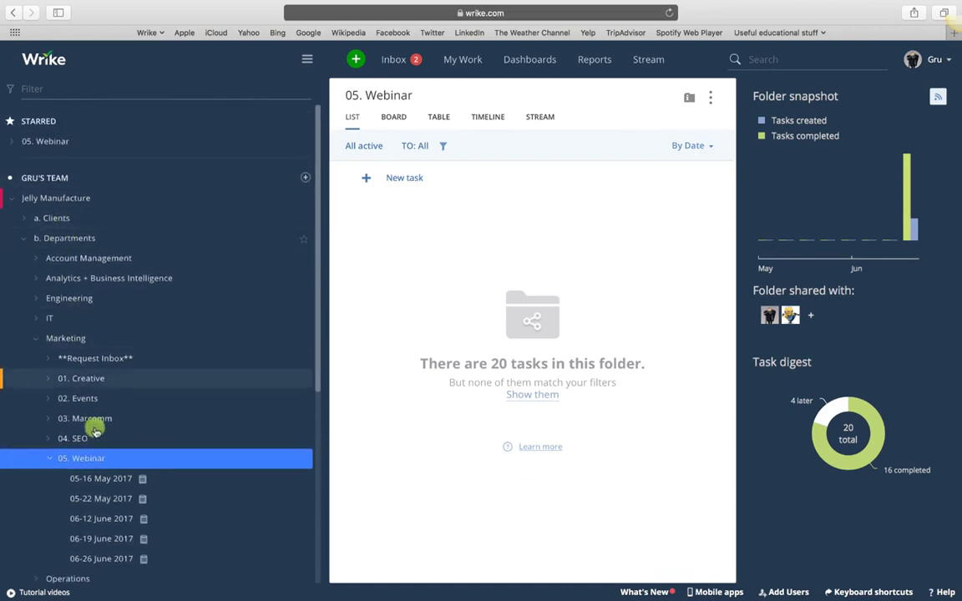
left_click(28, 341)
left_click(10, 197)
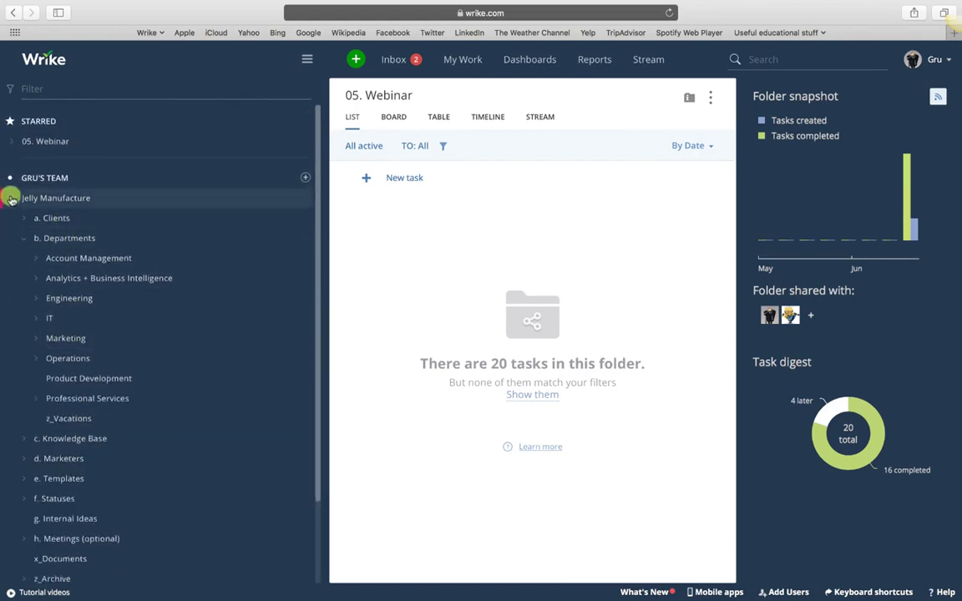
Expand the starred 05. Webinar folder and add a project named "07-03 July 2017" to it
left_click(11, 144)
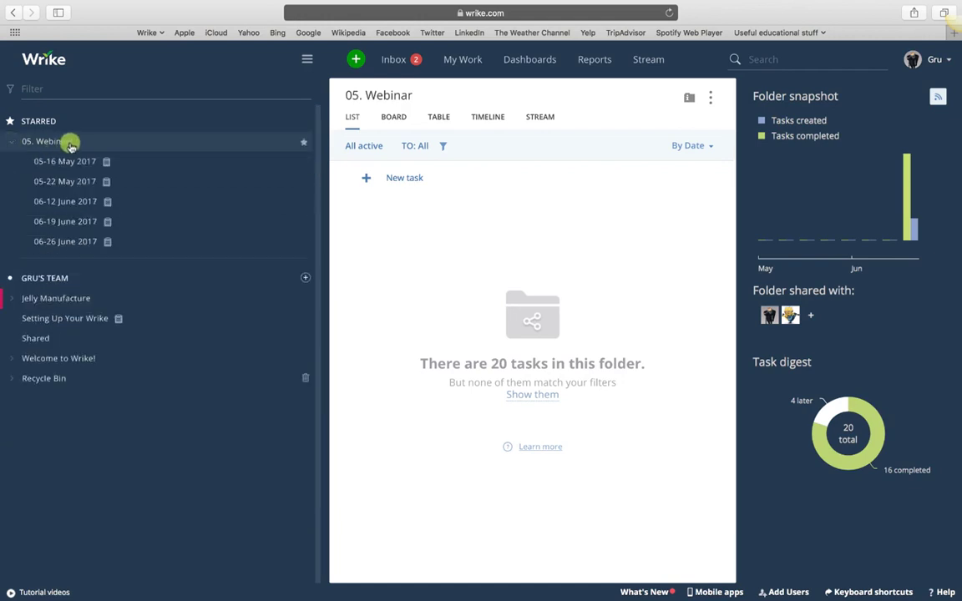
left_click(51, 145)
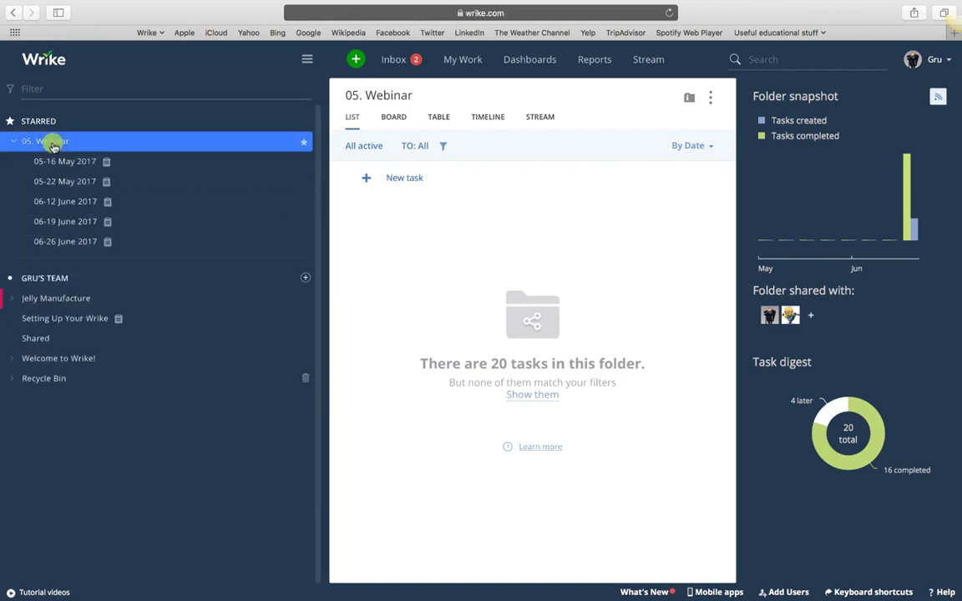
right_click(52, 145)
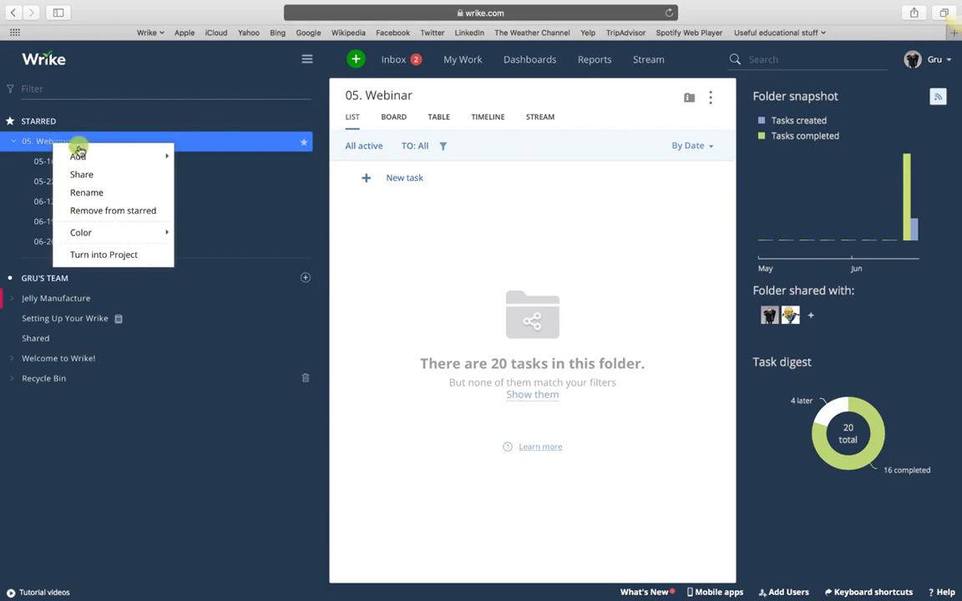
mouse_move(80, 156)
left_click(203, 164)
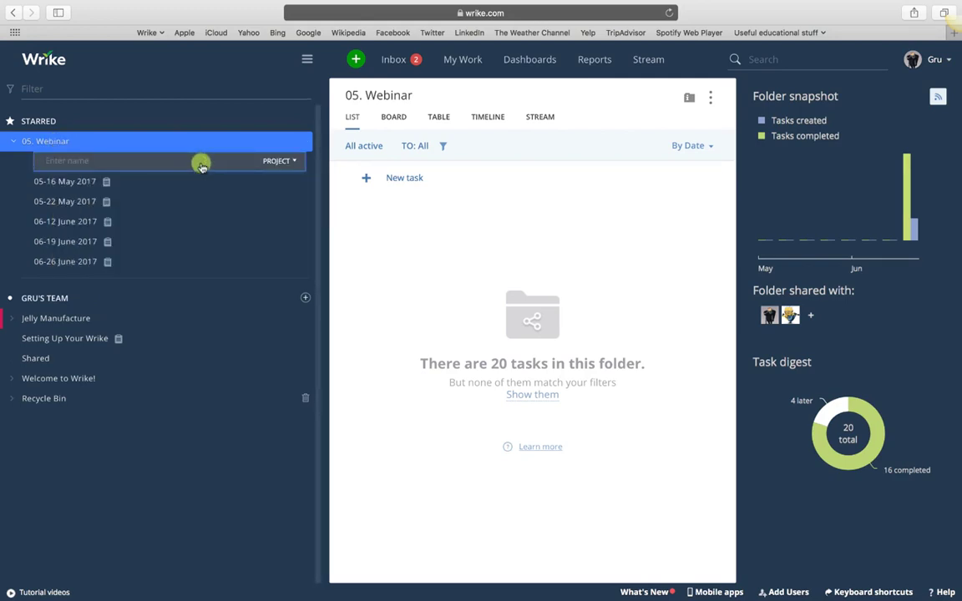
type("07-03 July")
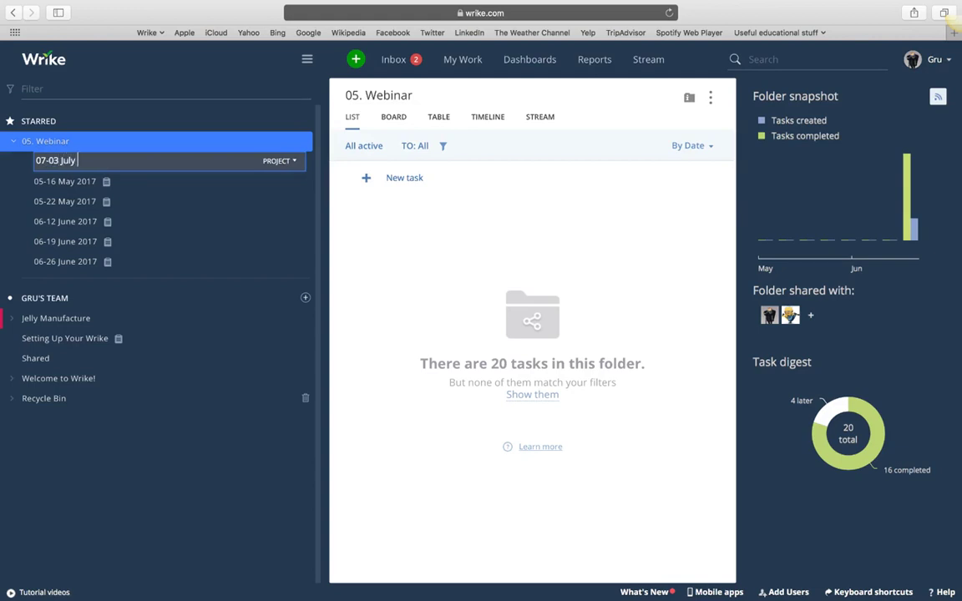
type("2017")
key("Return")
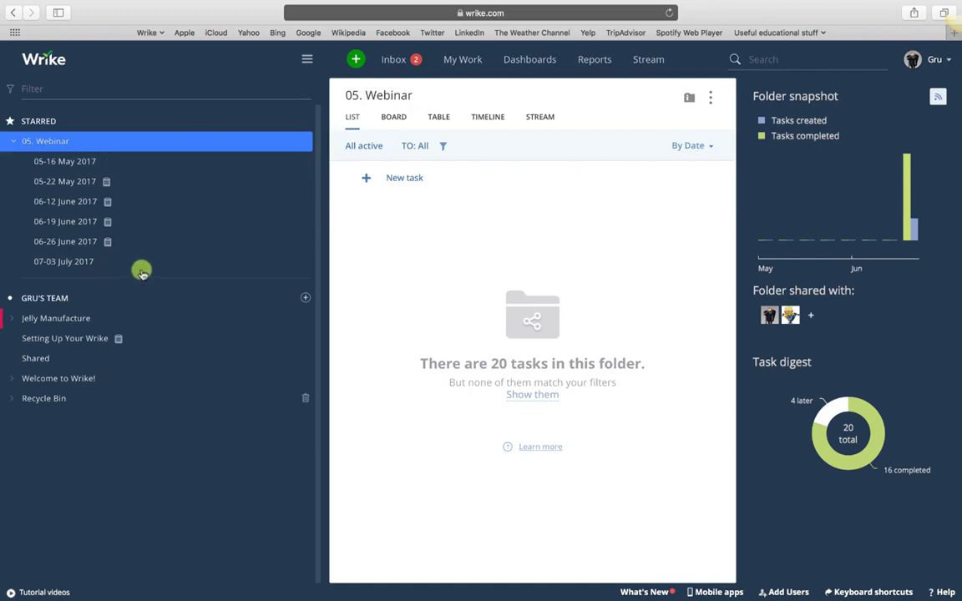
Open the 07-03 July 2017 project, narrow the folder sidebar, and add the tasks "1. Brainstorm for Ideas" and "2. Write a Script"
left_click(83, 263)
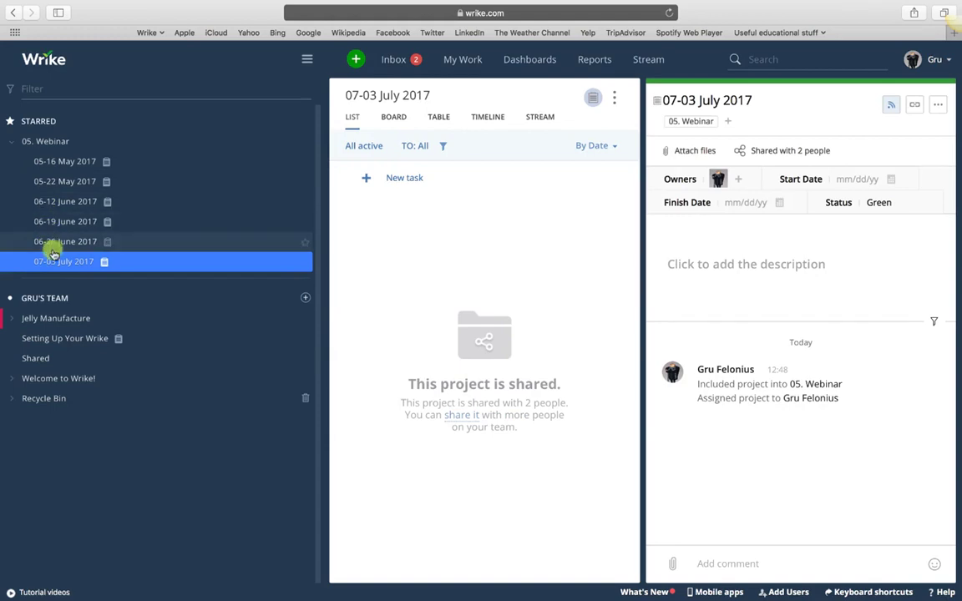
left_click_drag(327, 191, 176, 189)
left_click(264, 178)
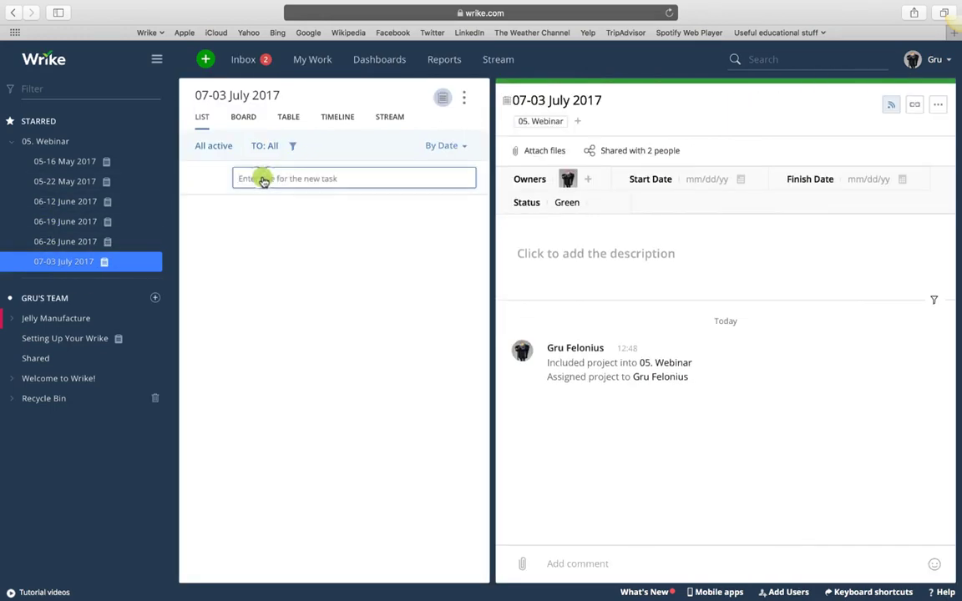
type("1. Brainstorm f")
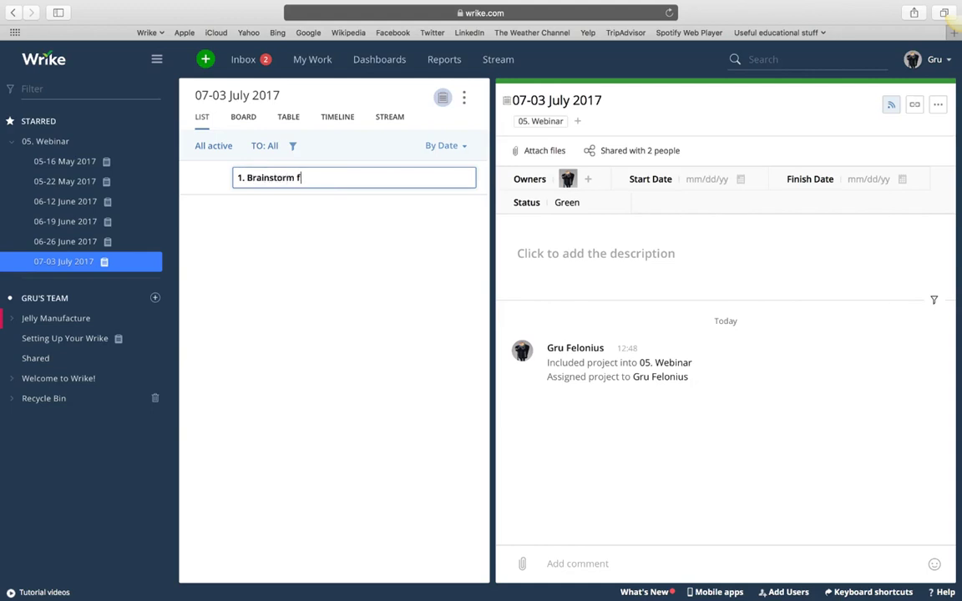
type("or Ideas")
key("Return")
type("2. Write a")
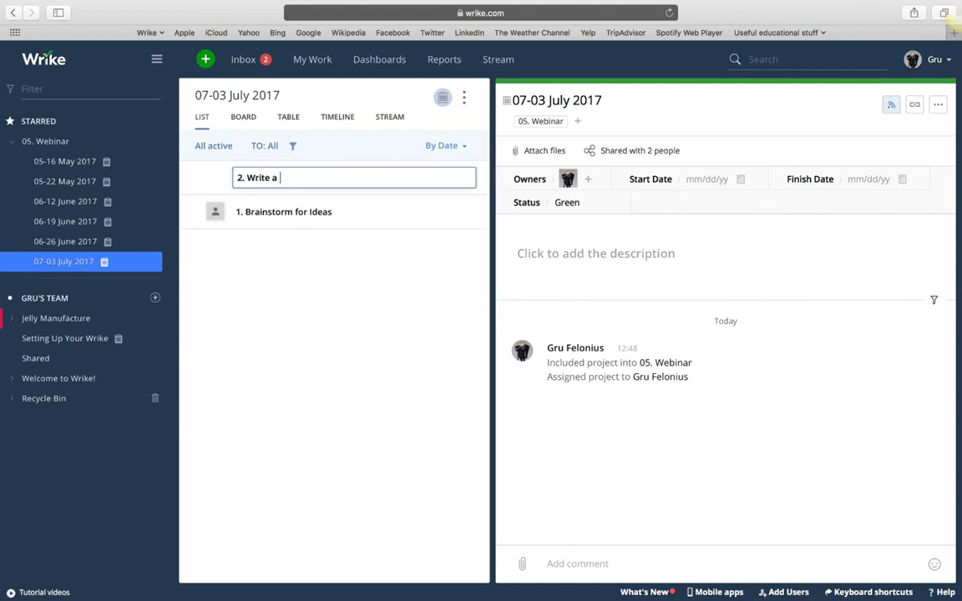
type(" Script")
key("Return")
Add the tasks "3. Prepare a presentation" and "4. Webinar" to the 07-03 July 2017 project
type("3. Pre")
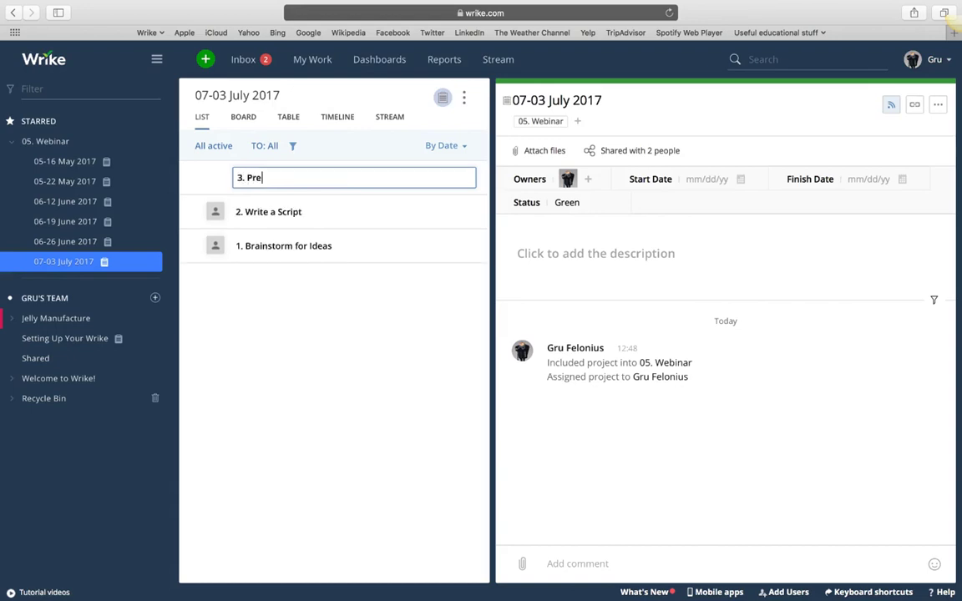
type("pare a presentation")
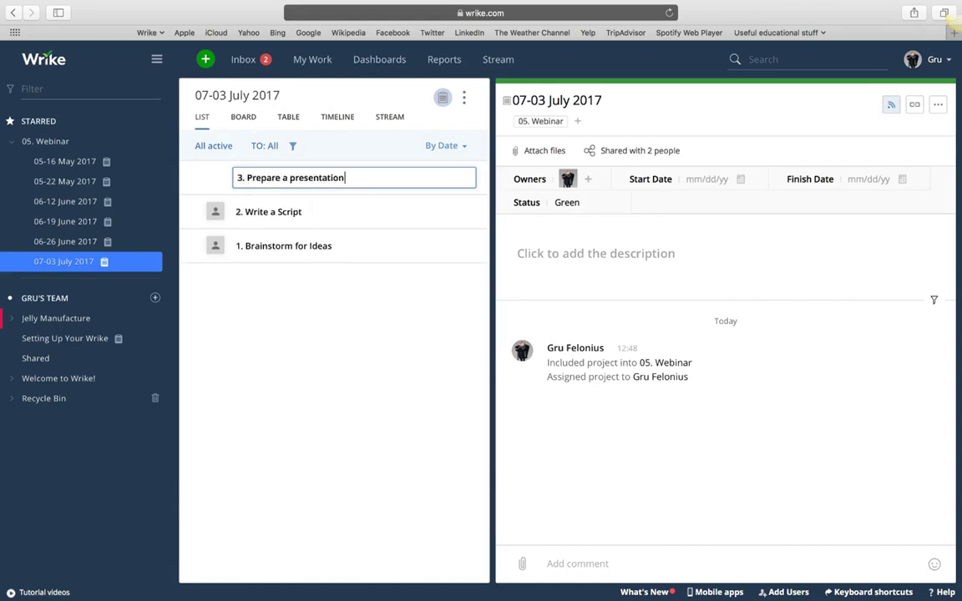
key("Return")
type("4. Webinar")
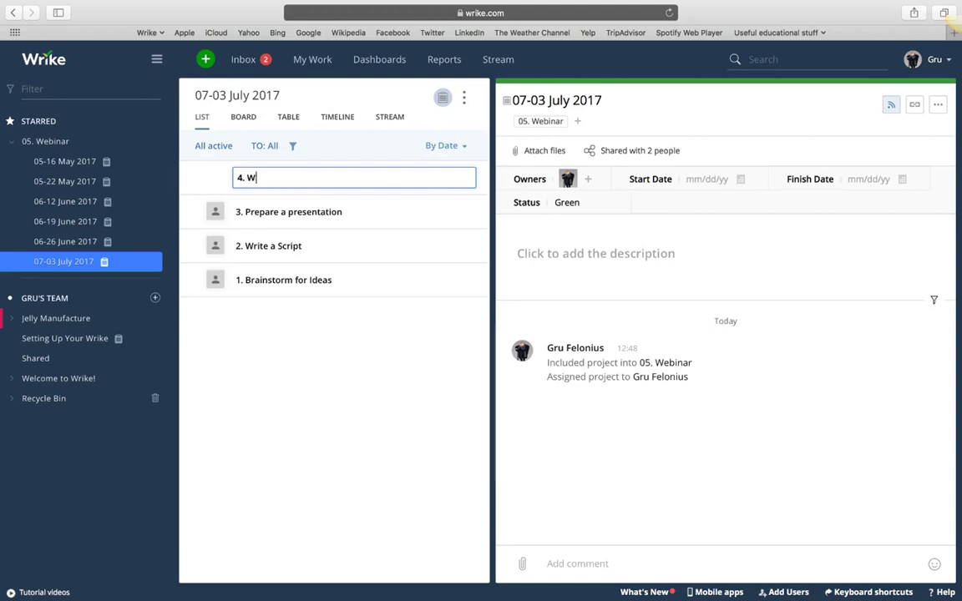
key("Return")
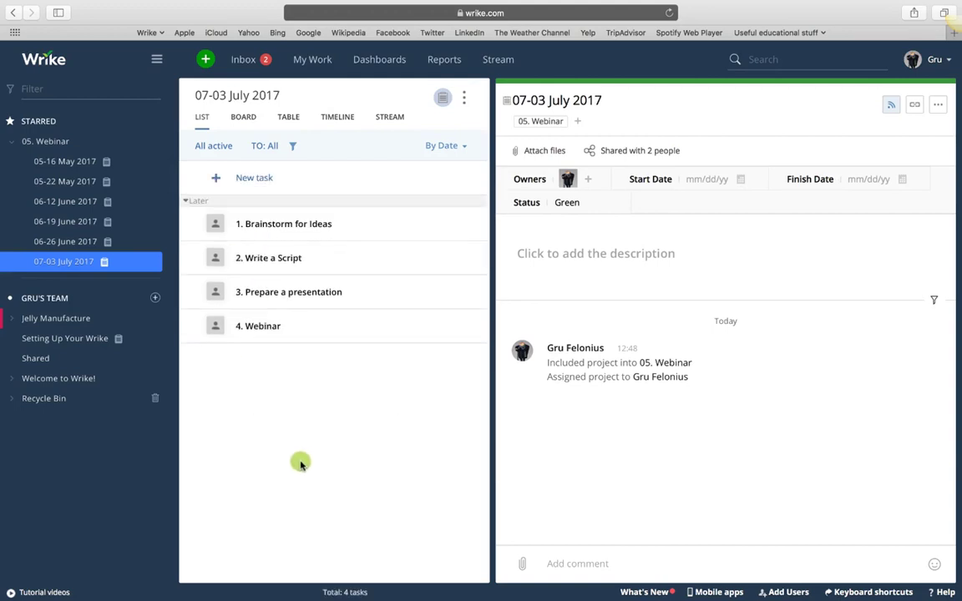
In the details of the 07-03 July 2017 project, set the start date to 07/03/17 and the finish date to 07/07/17
left_click(266, 322)
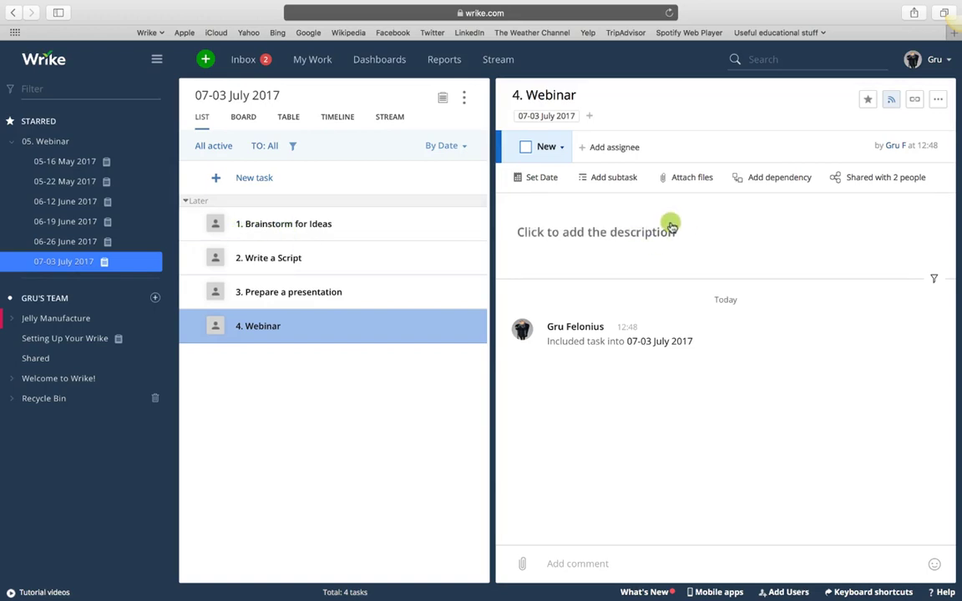
left_click(442, 98)
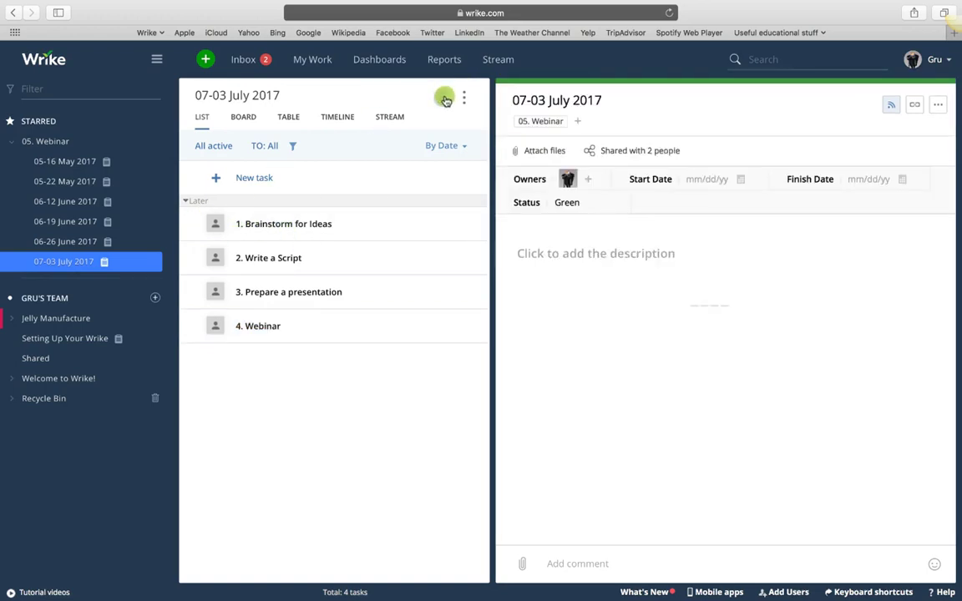
left_click(743, 186)
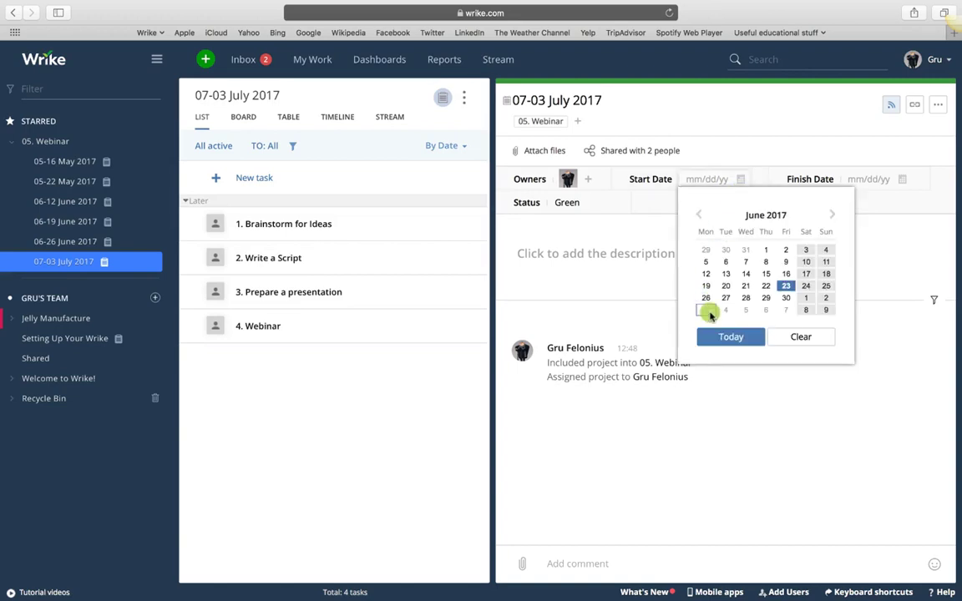
left_click(709, 313)
left_click(902, 179)
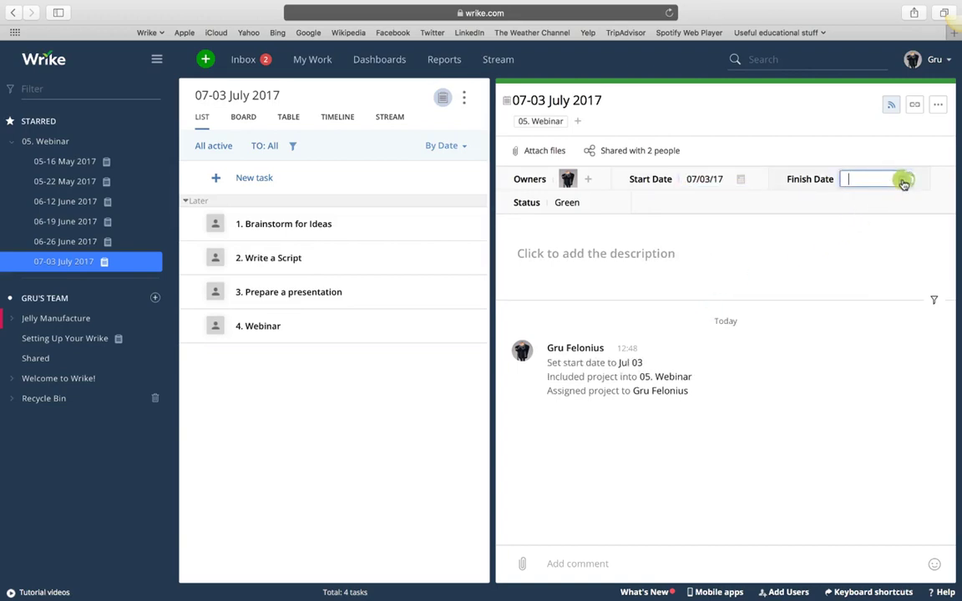
left_click(890, 309)
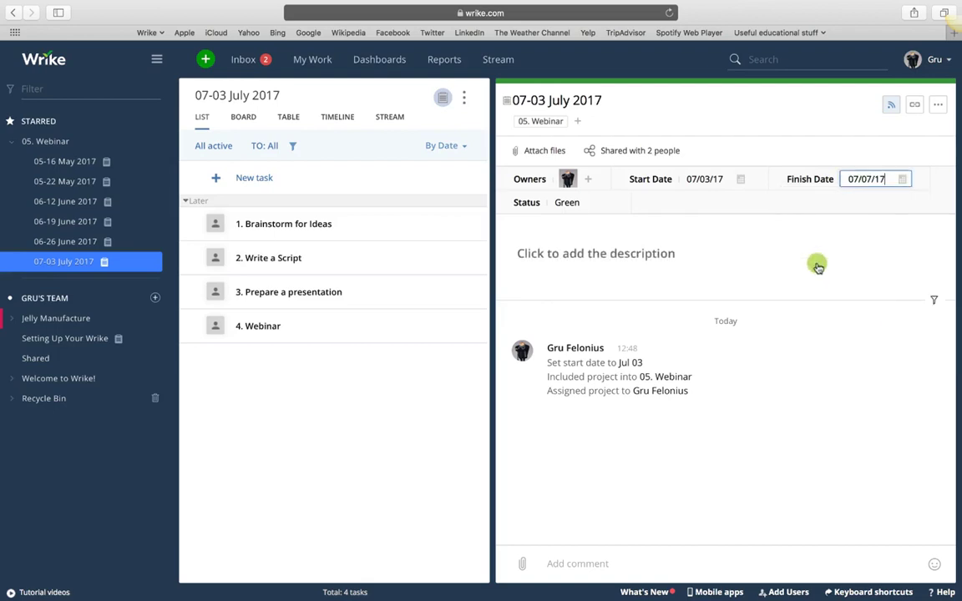
left_click(349, 478)
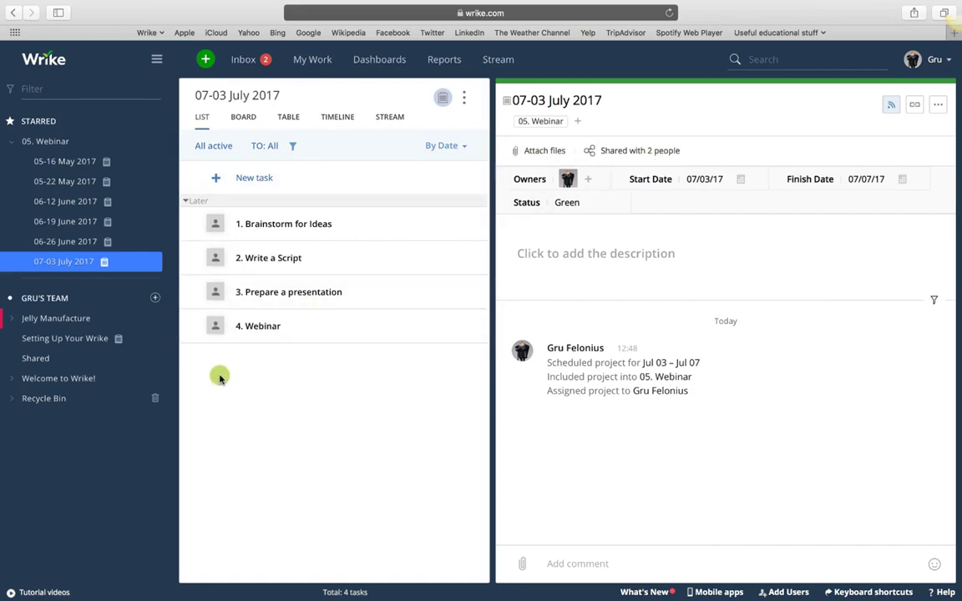
Select all four tasks, assign them to the project owner, and reschedule their start date to today
left_click(187, 224)
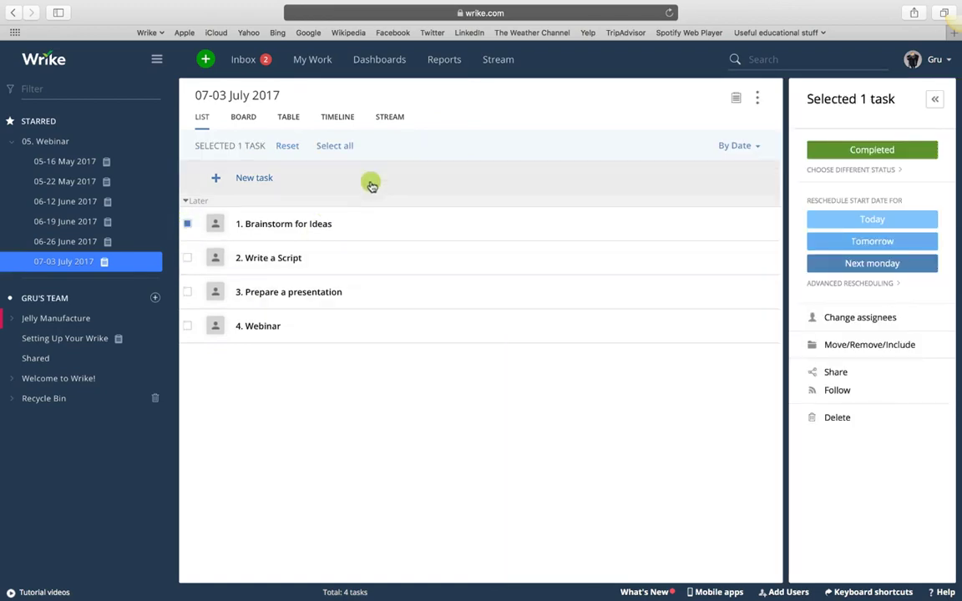
left_click(337, 146)
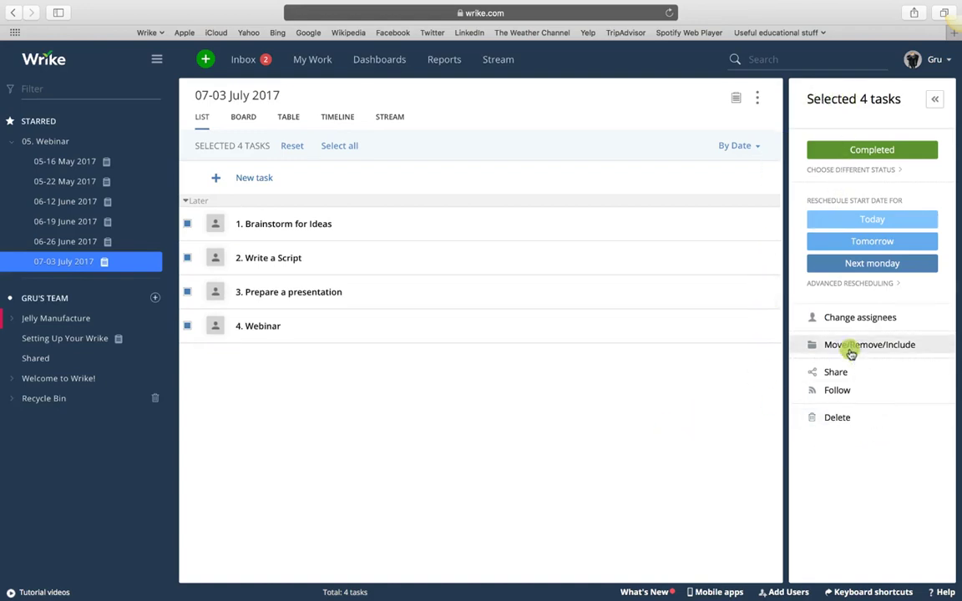
left_click(832, 321)
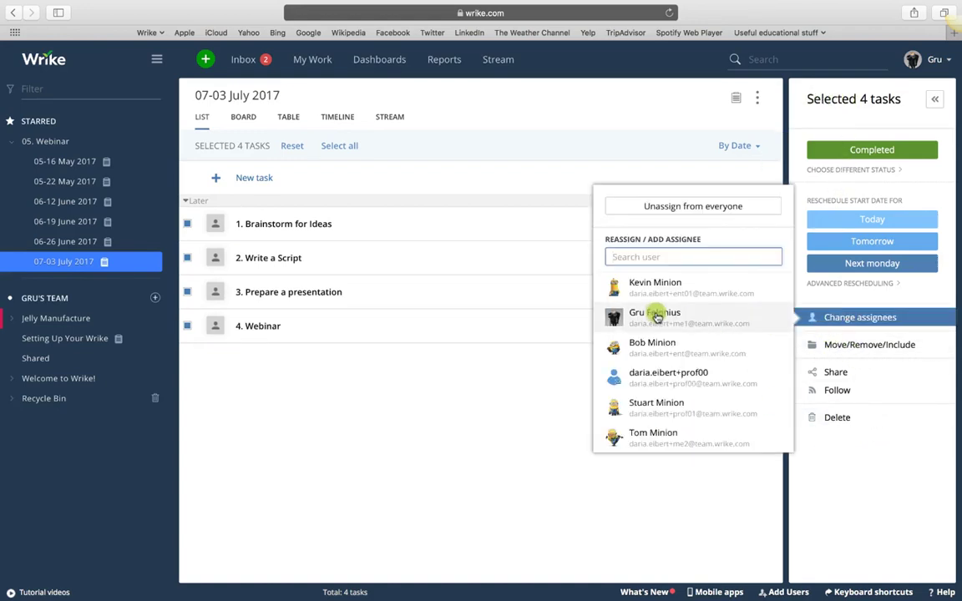
left_click(567, 288)
left_click(628, 355)
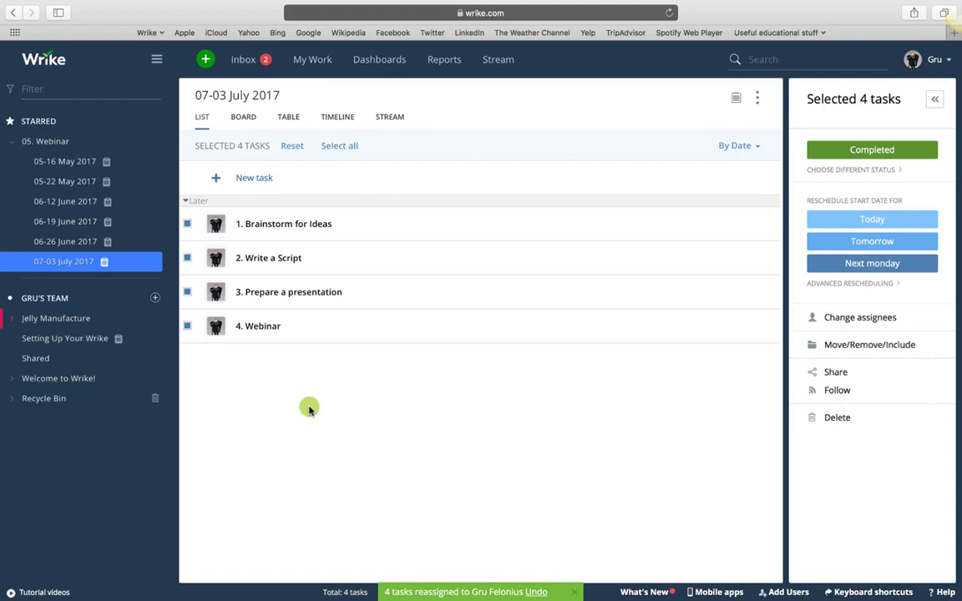
left_click(854, 218)
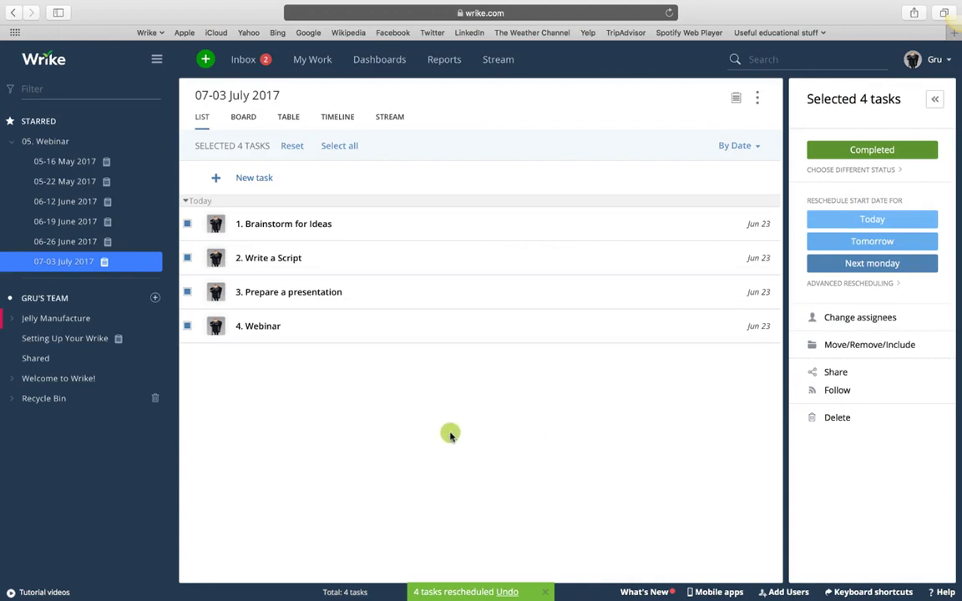
On the timeline, schedule Brainstorm for Ideas on July 3, Write a Script on July 4–5, Prepare a presentation on July 6 and Webinar on July 7
left_click(344, 120)
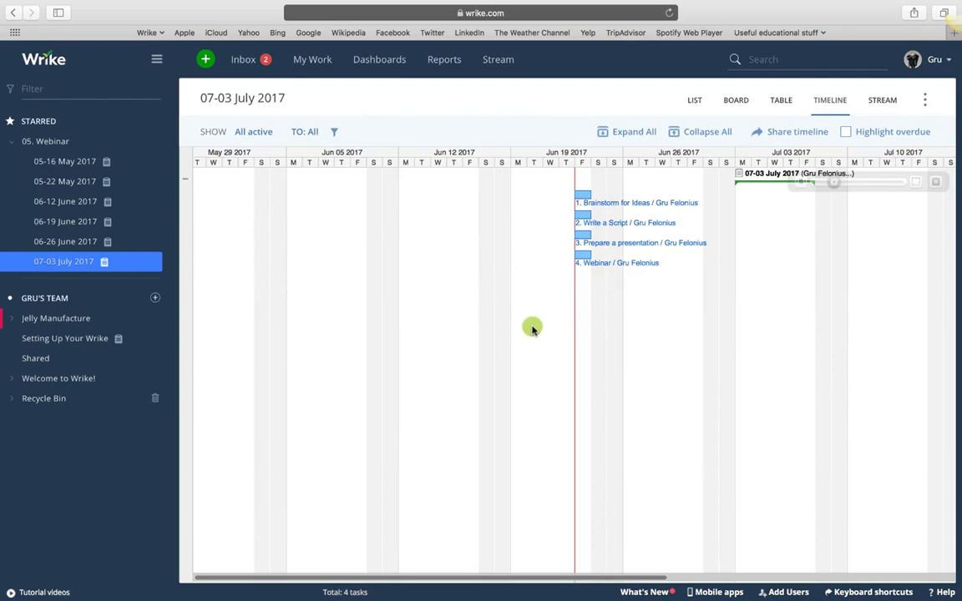
left_click_drag(534, 326, 369, 341)
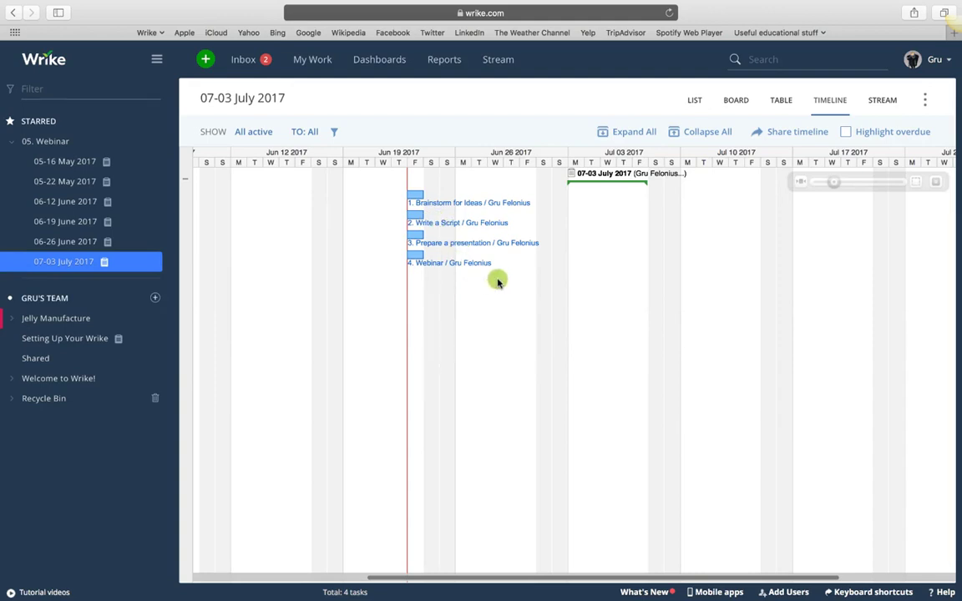
left_click_drag(835, 185, 854, 184)
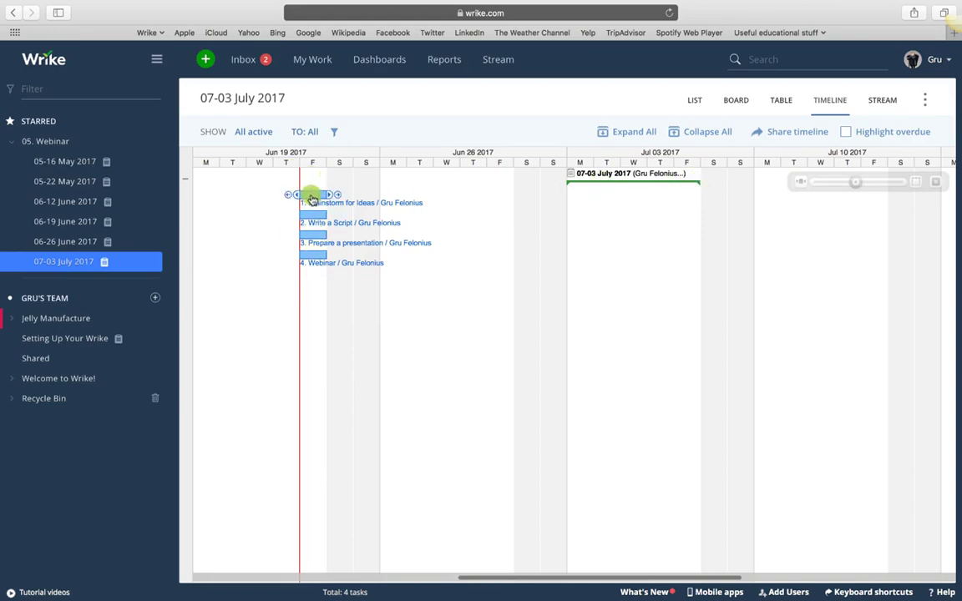
left_click_drag(312, 200, 579, 192)
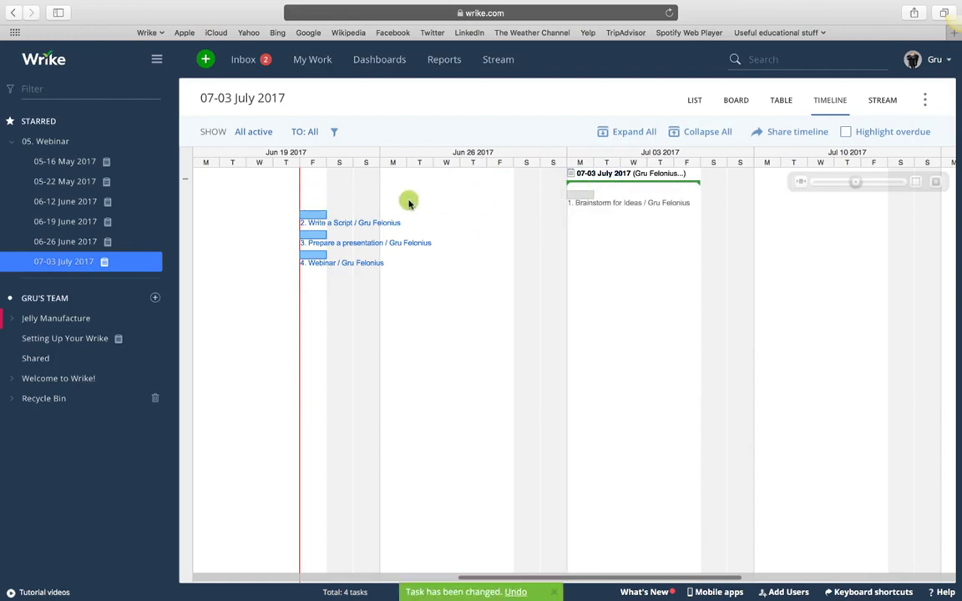
left_click_drag(309, 220, 618, 212)
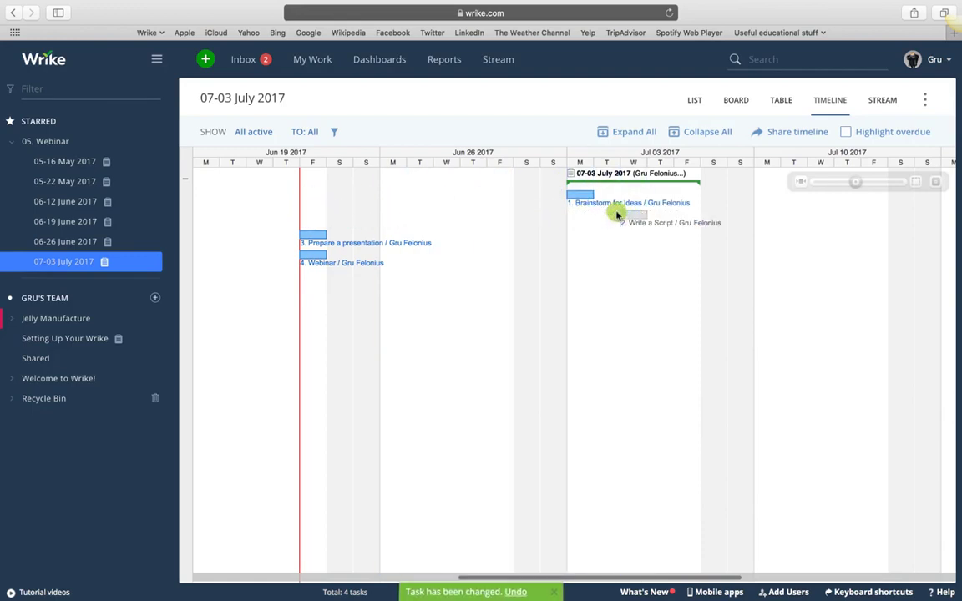
left_click_drag(308, 242, 383, 250)
left_click_drag(309, 254, 683, 252)
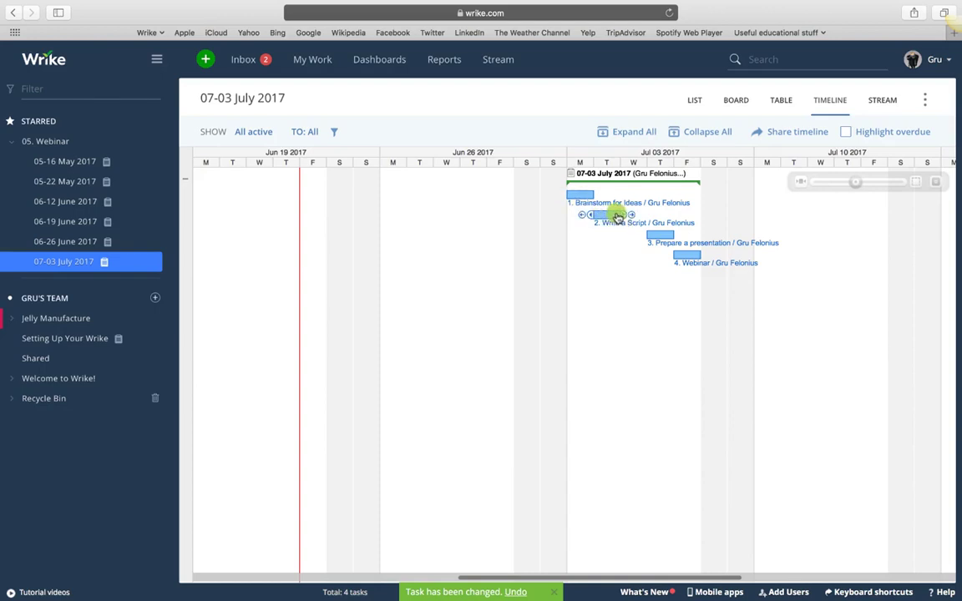
mouse_move(622, 214)
left_mouse_down()
mouse_move(659, 213)
mouse_move(635, 217)
left_mouse_up()
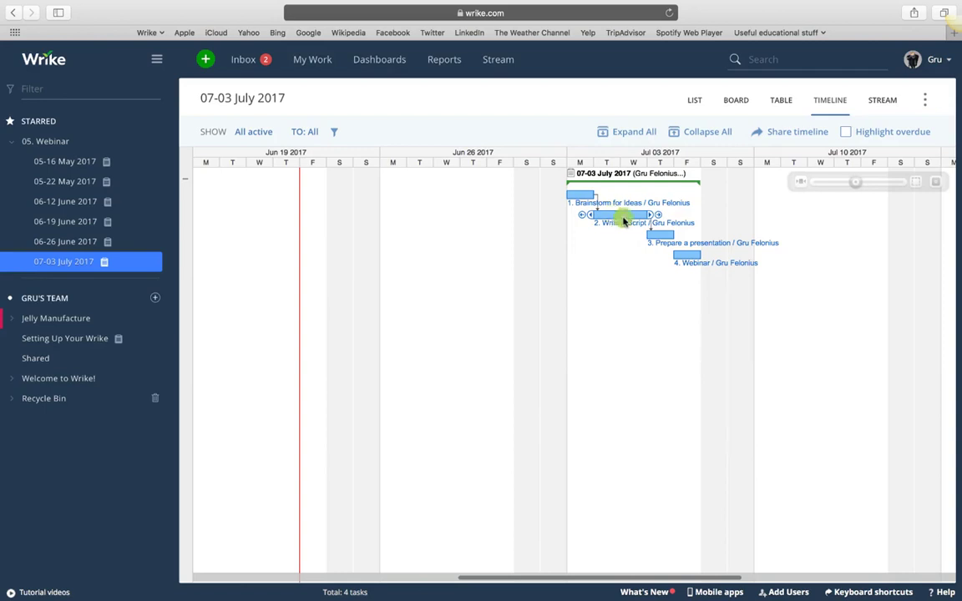
Convert 4. Webinar into a milestone with the four tasks linked in sequence by dependencies, and hide the folder sidebar
left_click(682, 259)
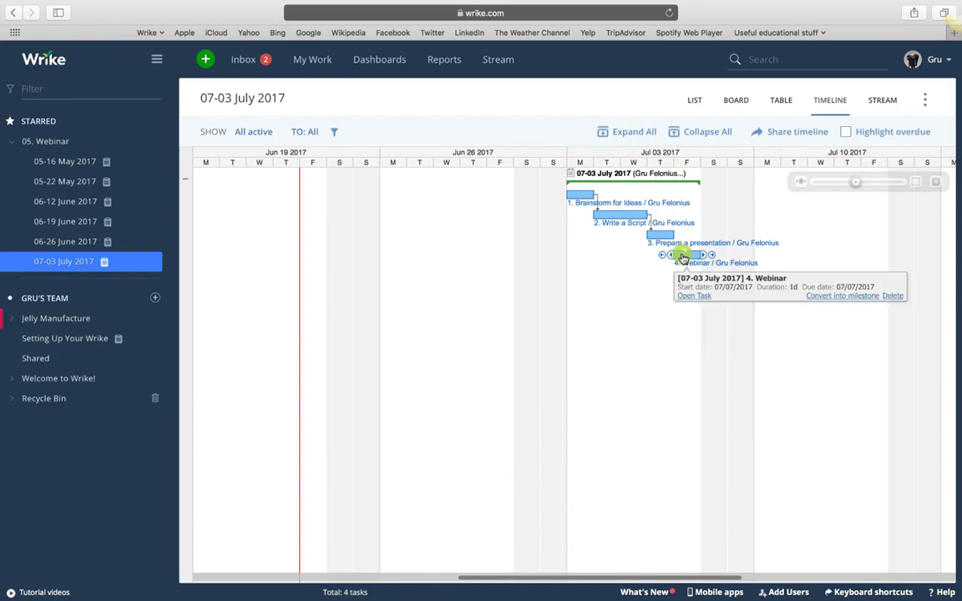
left_click(820, 298)
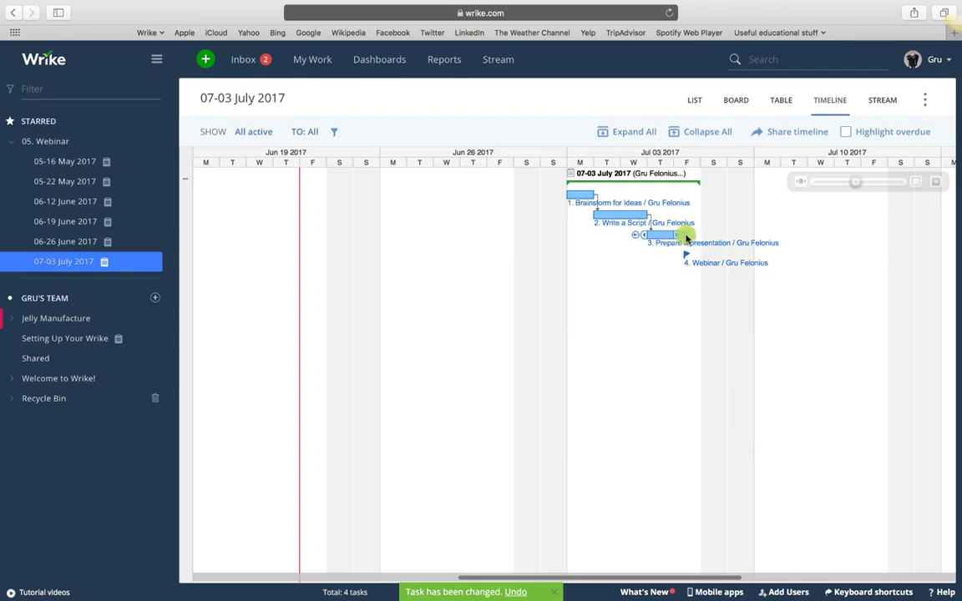
mouse_move(667, 237)
left_click(153, 59)
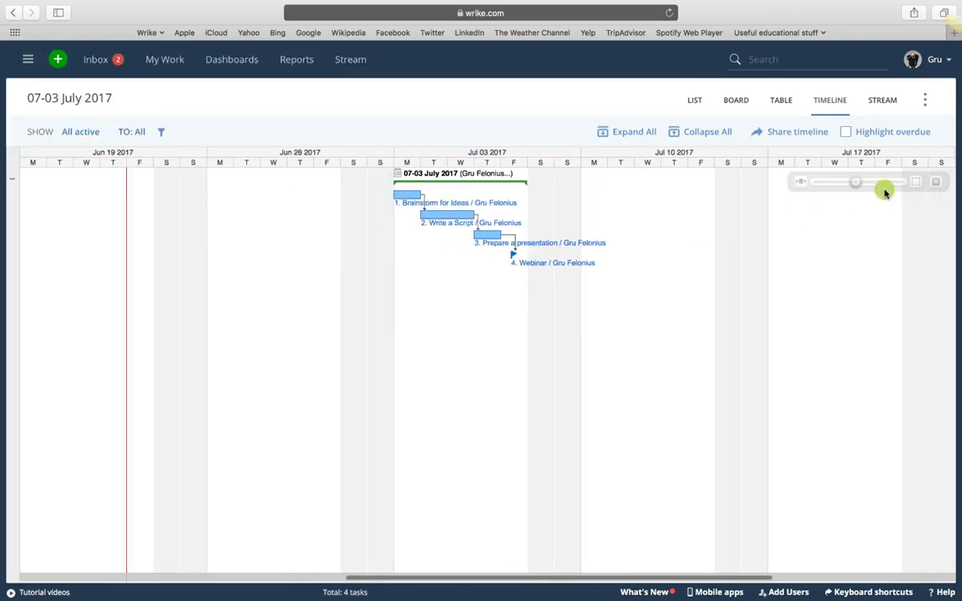
Move the 4. Webinar milestone with its linked tasks to July 14, and return them to July 7 on the timeline
left_click_drag(859, 187, 876, 187)
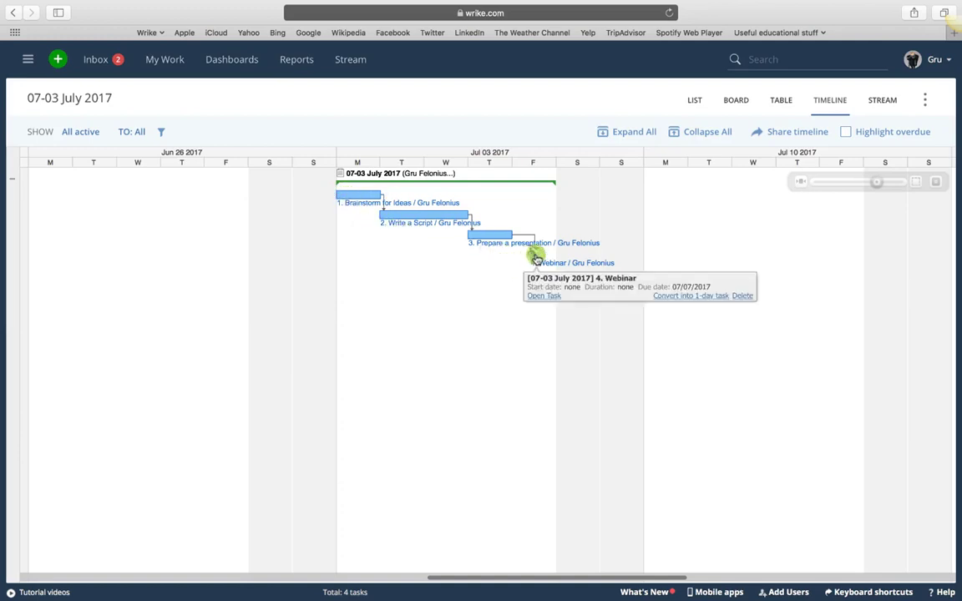
left_click_drag(535, 258, 836, 264)
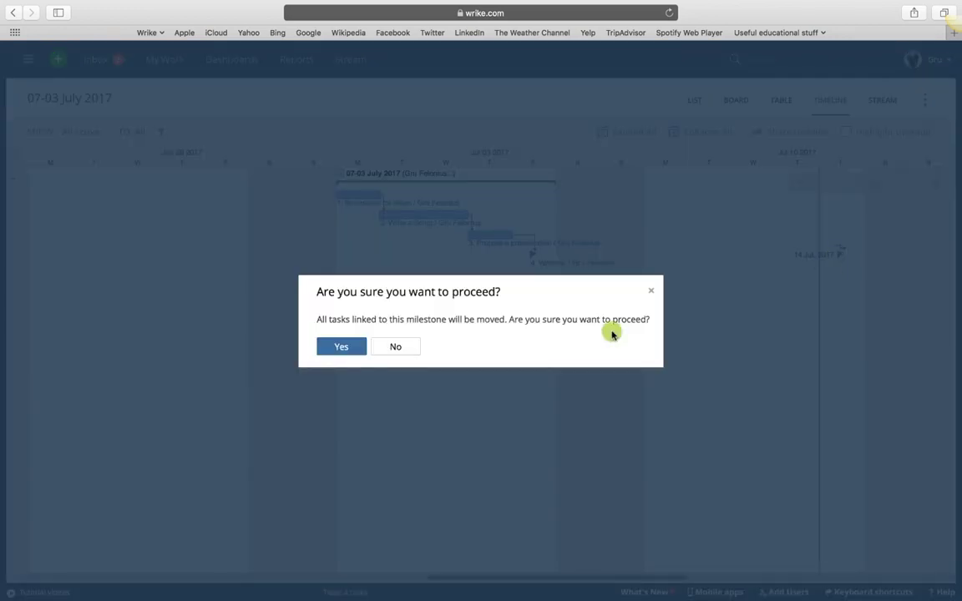
left_click(332, 347)
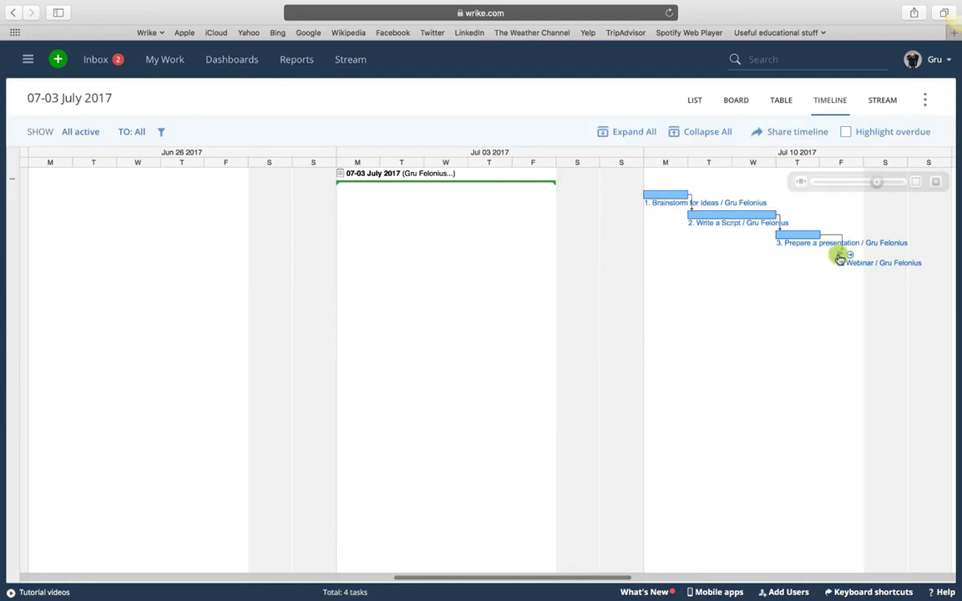
left_click_drag(840, 258, 538, 273)
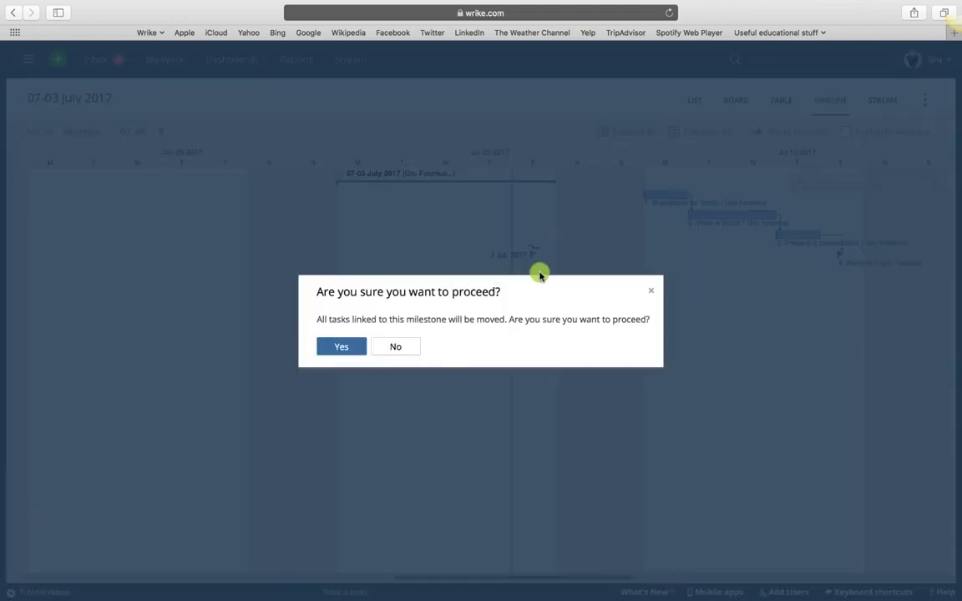
left_click(344, 343)
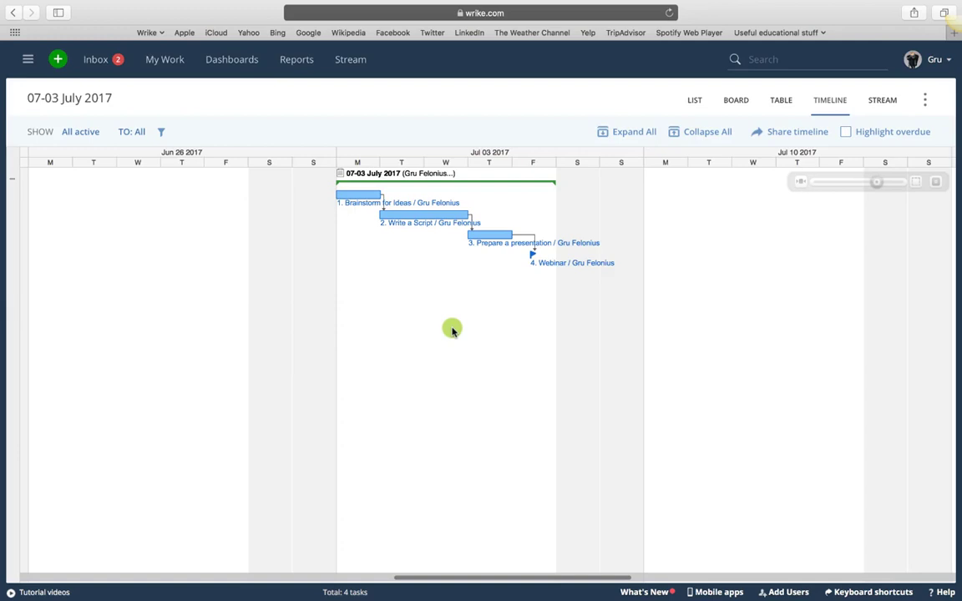
left_click(833, 183)
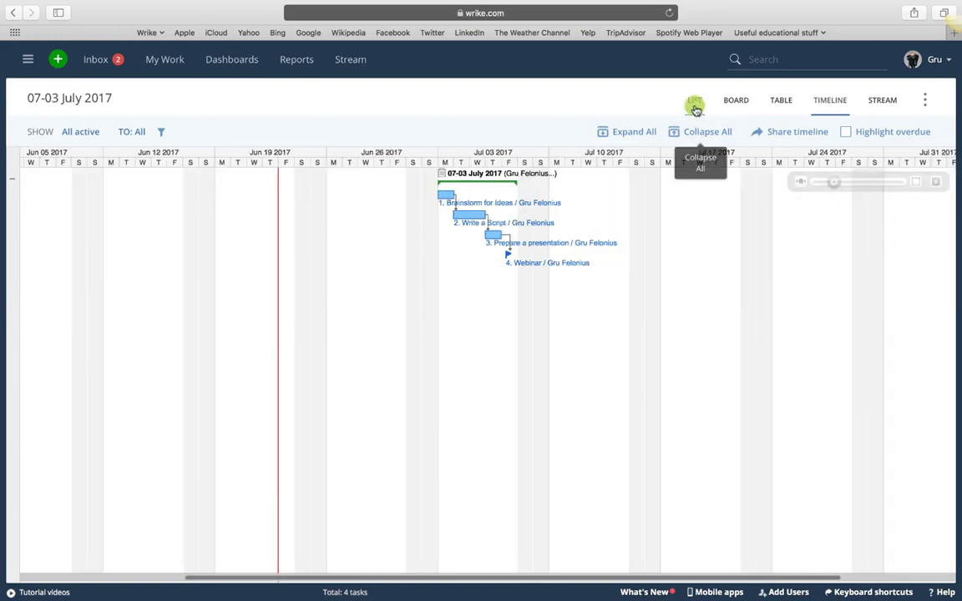
Return the 07-03 July 2017 project to its list view with the folder sidebar shown and the task list widened
left_click(695, 107)
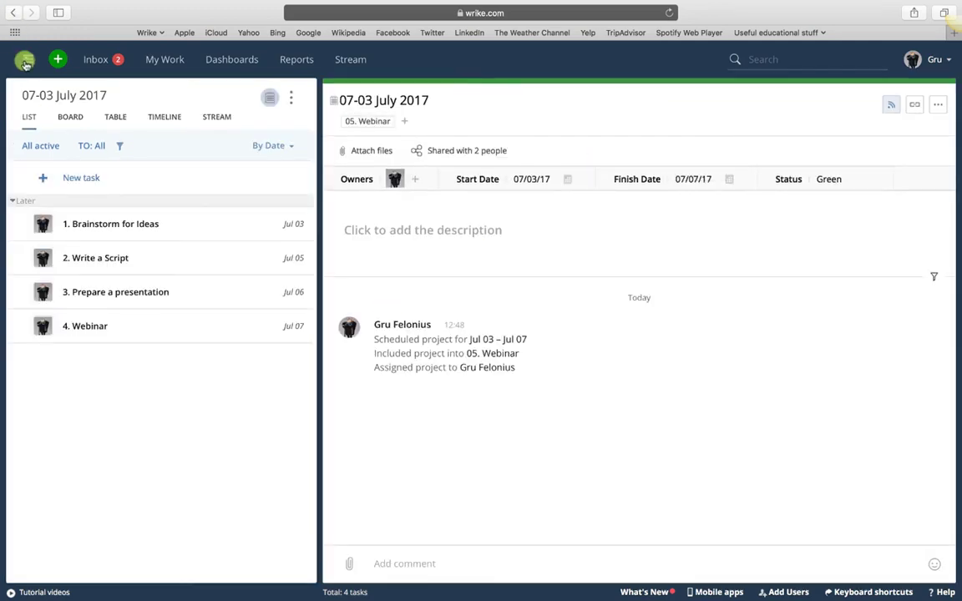
left_click(25, 62)
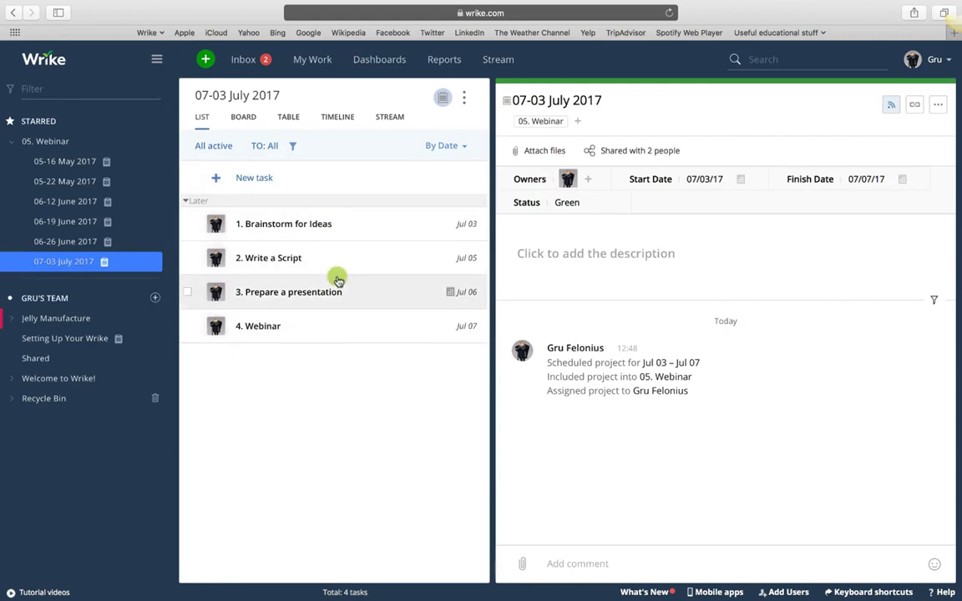
left_click_drag(492, 255, 541, 258)
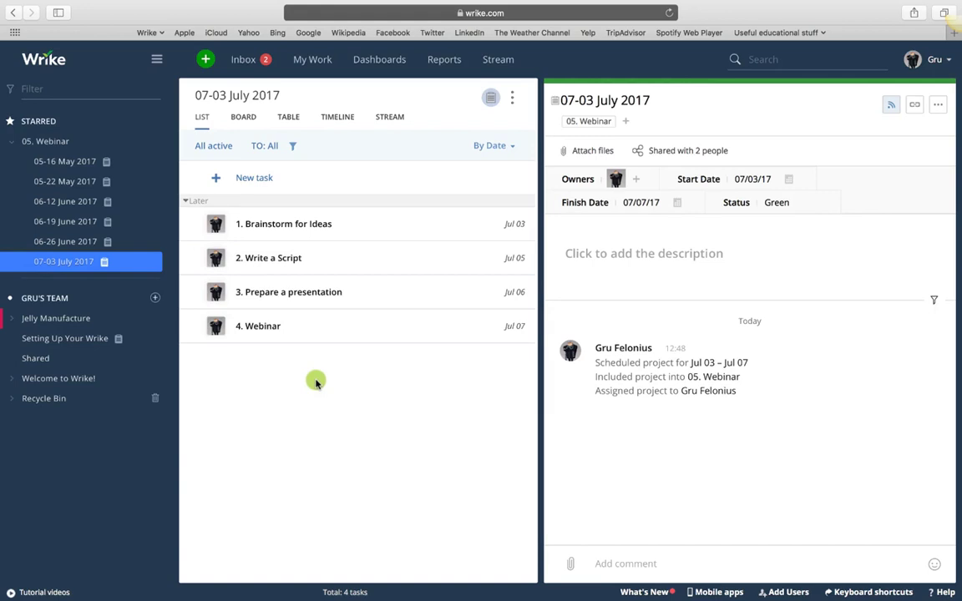
Widen the folder sidebar and open the Webinar Template project under Jelly Manufacture, e. Templates, Marketing
left_click(12, 320)
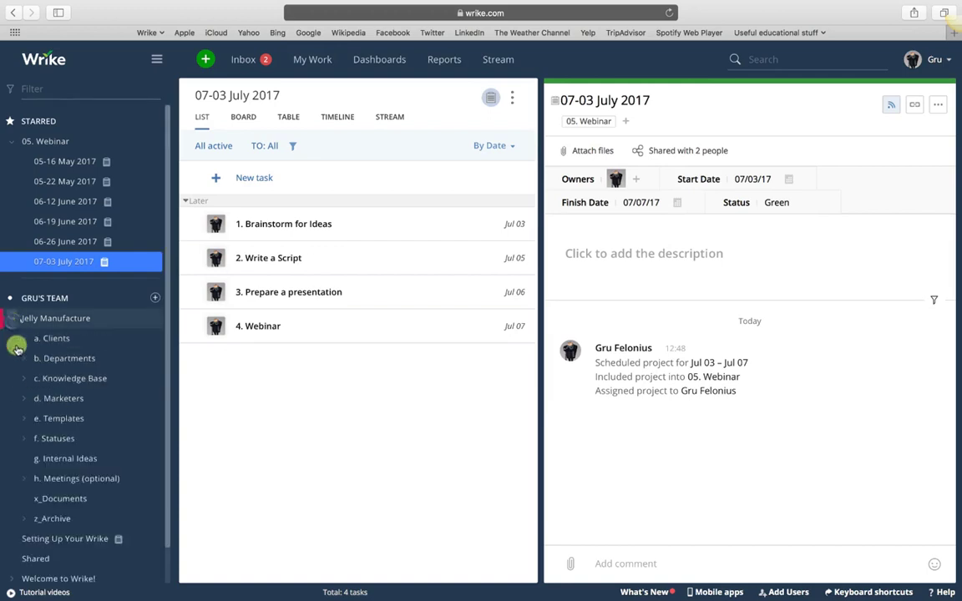
scroll(45, 399, "down", 2)
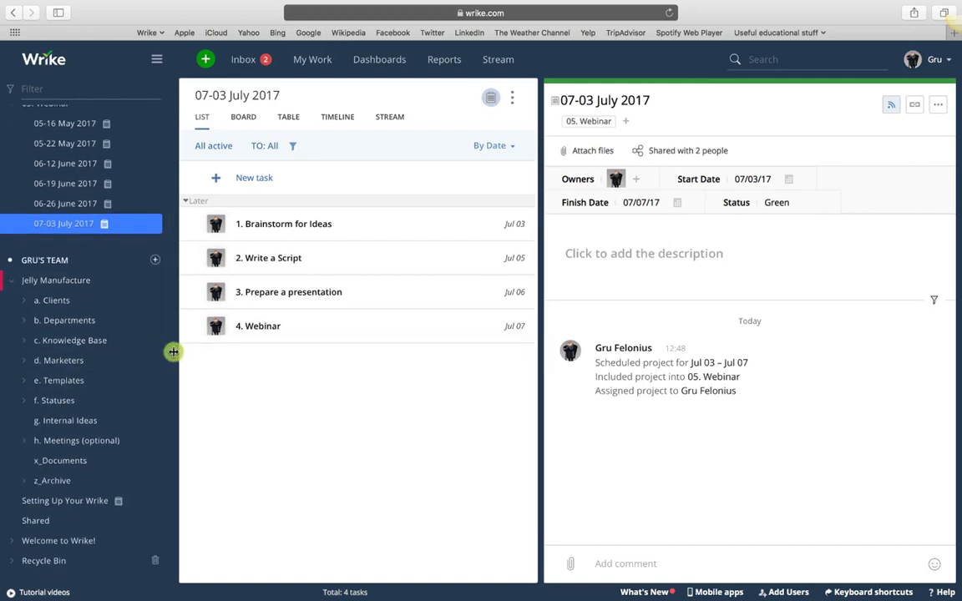
left_click_drag(173, 352, 249, 369)
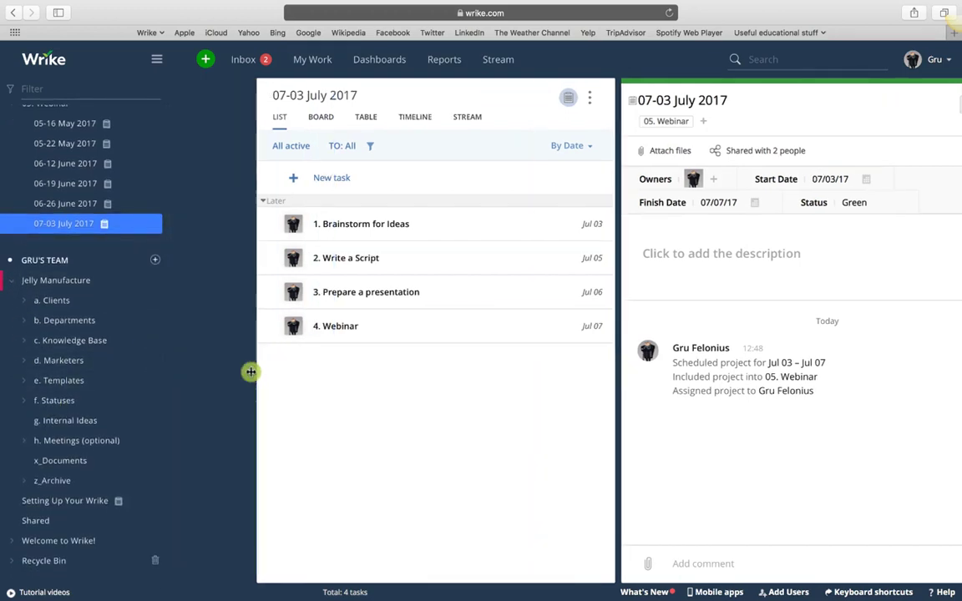
left_click(51, 381)
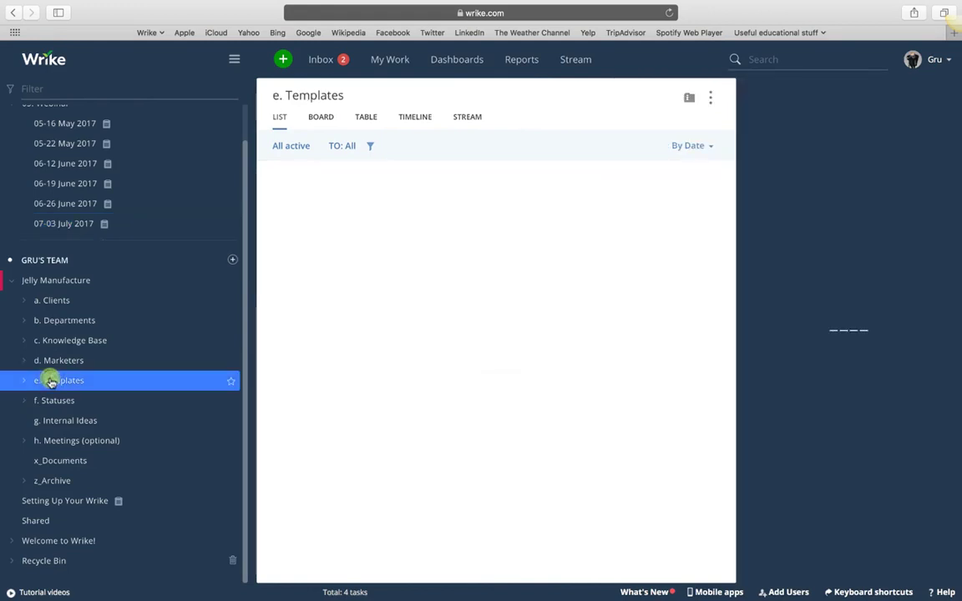
left_click(20, 381)
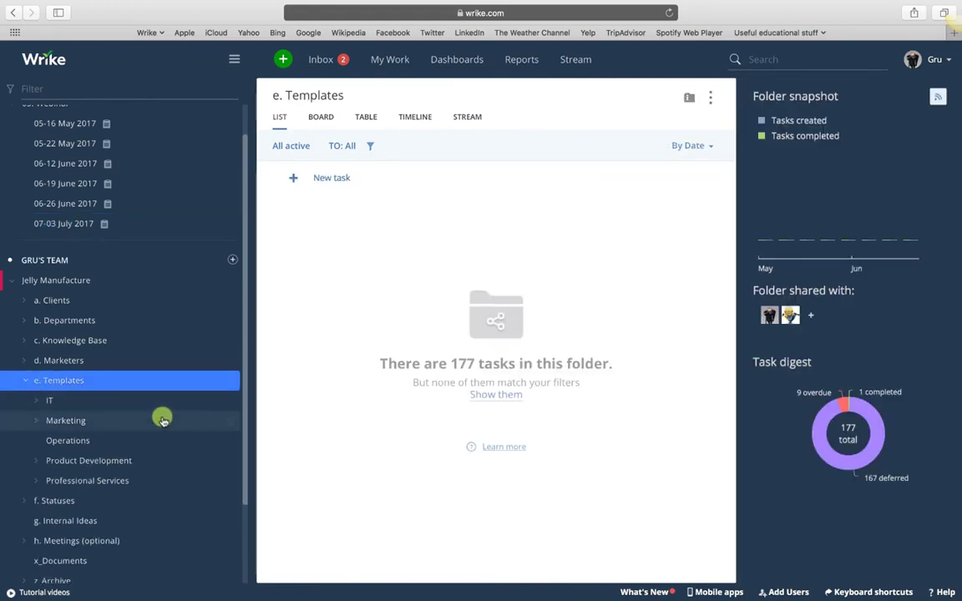
scroll(134, 401, "down", 2)
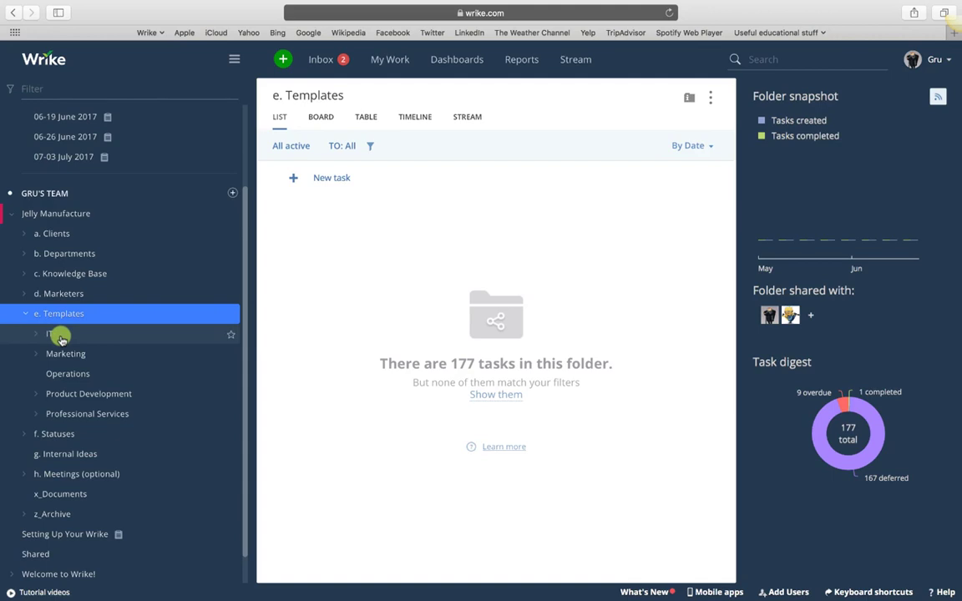
left_click(36, 355)
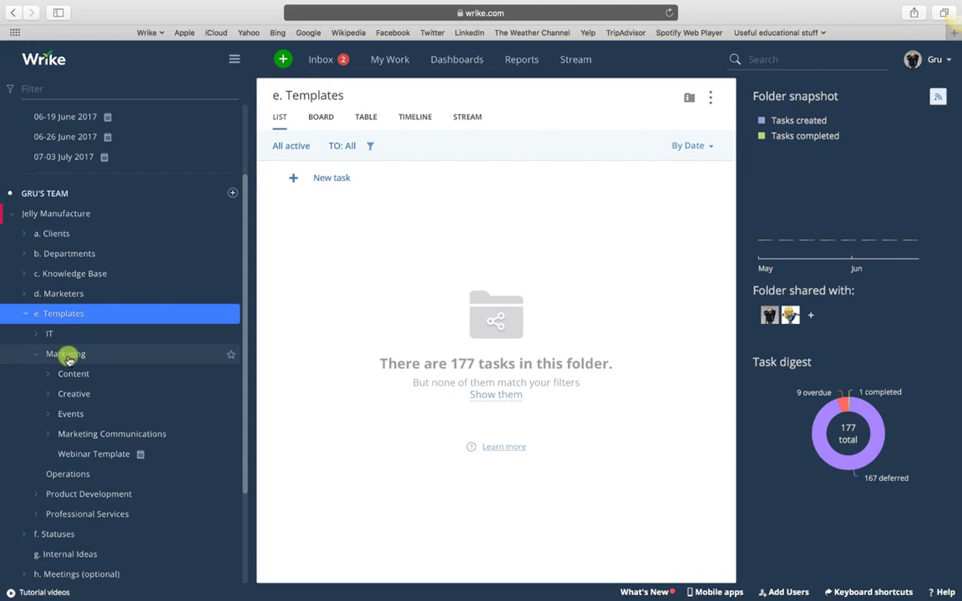
left_click(83, 462)
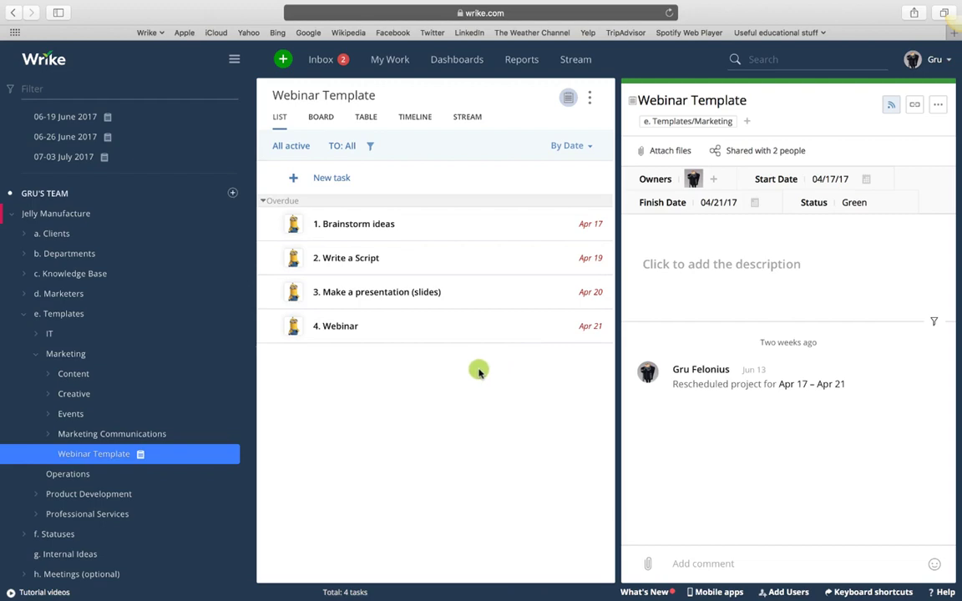
Examine the Webinar Template's task schedule and dependencies on the timeline at day-level zoom, and return to the task list
left_click(414, 118)
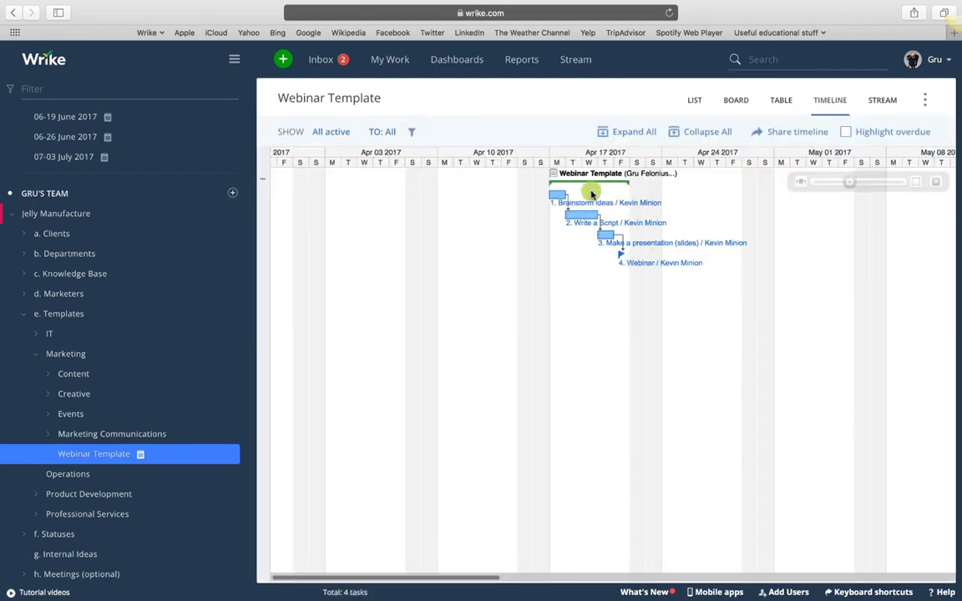
left_click_drag(852, 182, 897, 188)
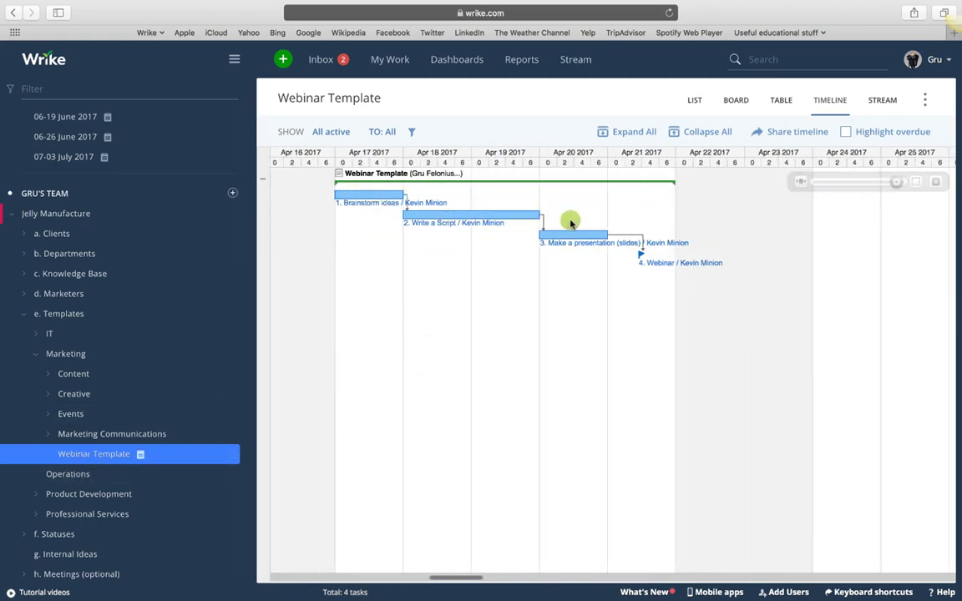
left_click(695, 102)
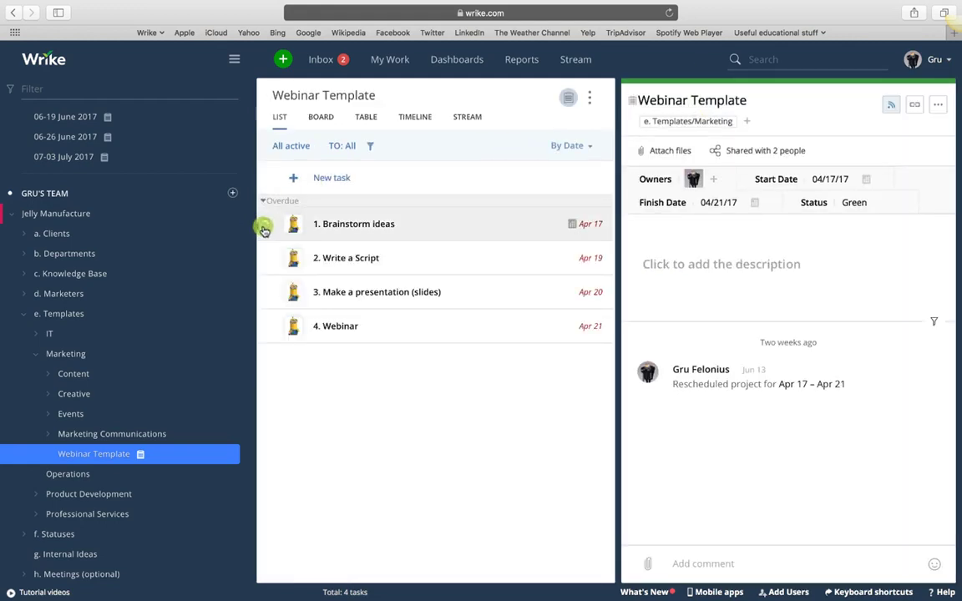
Select all four template tasks and review the advanced rescheduling options for setting a start date and a due date
left_click(264, 227)
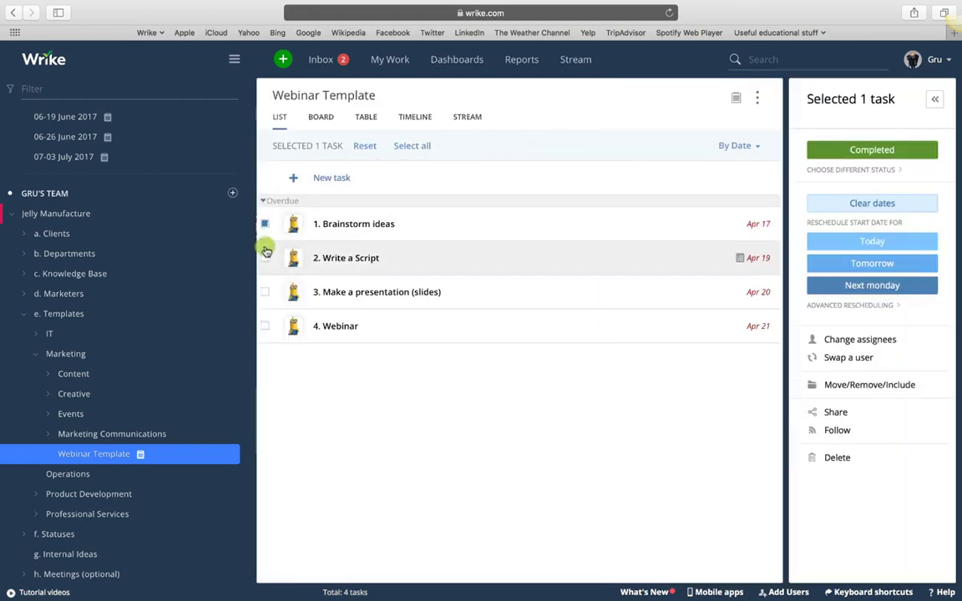
left_click(407, 146)
left_click(842, 305)
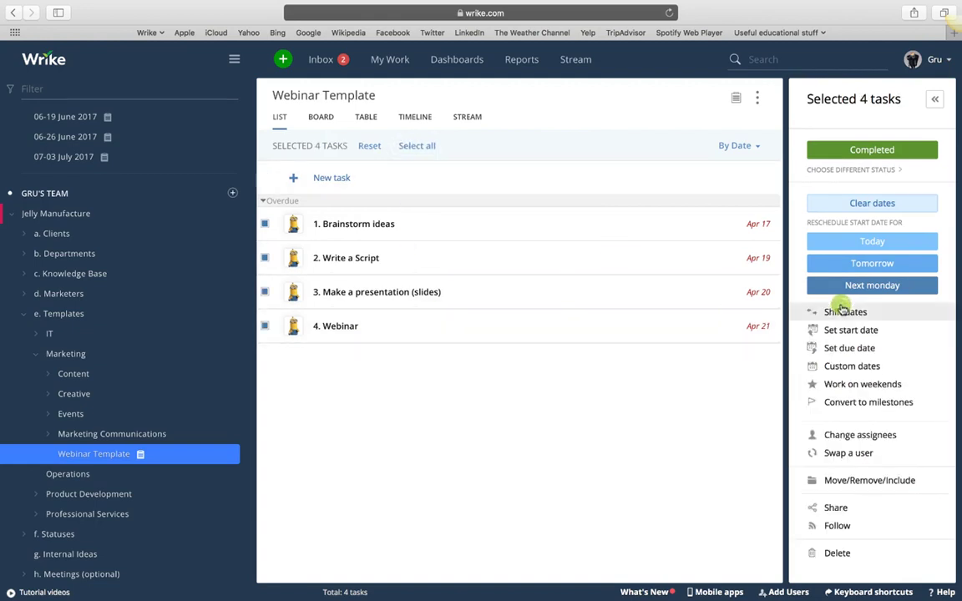
left_click(831, 331)
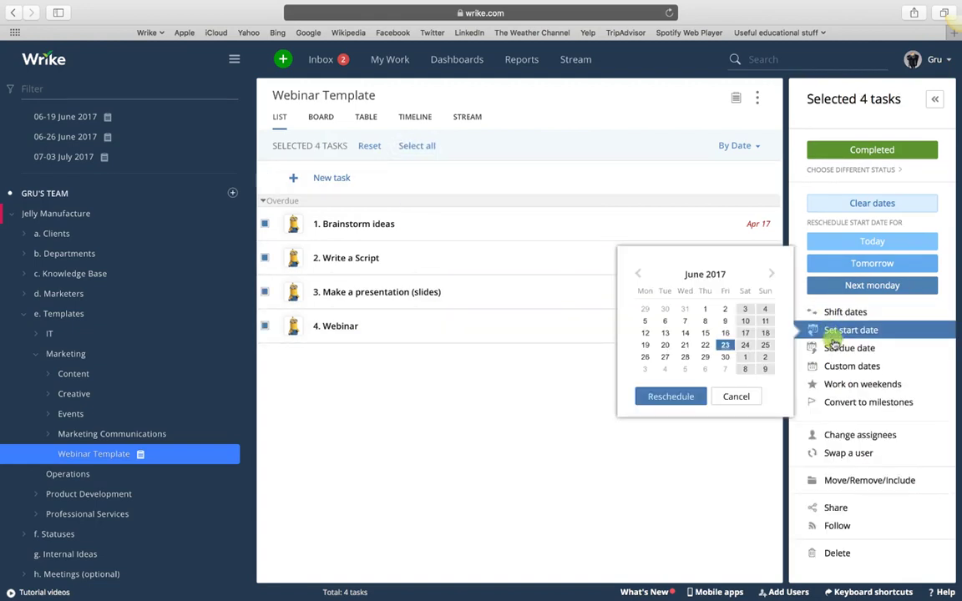
left_click(833, 349)
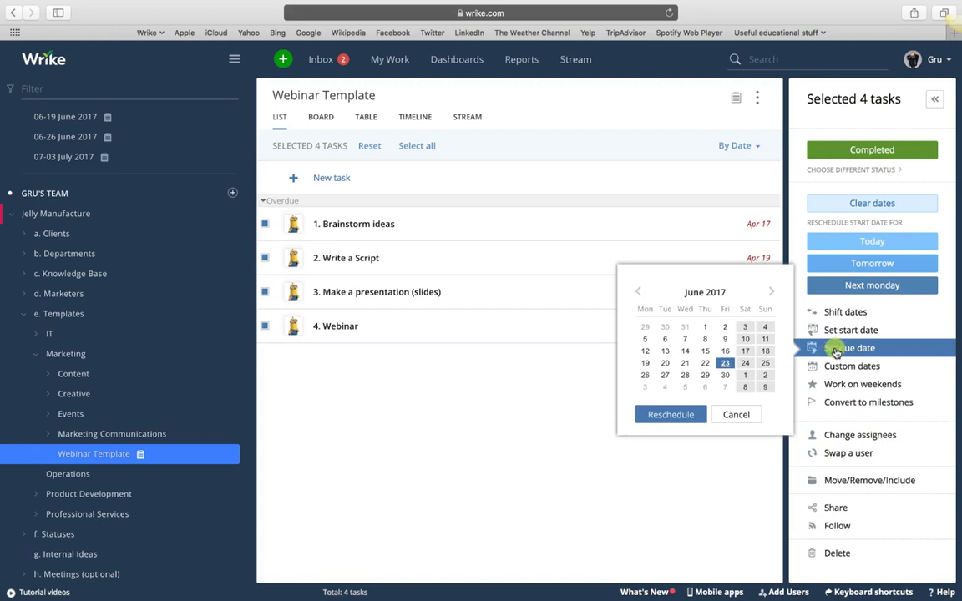
left_click(485, 460)
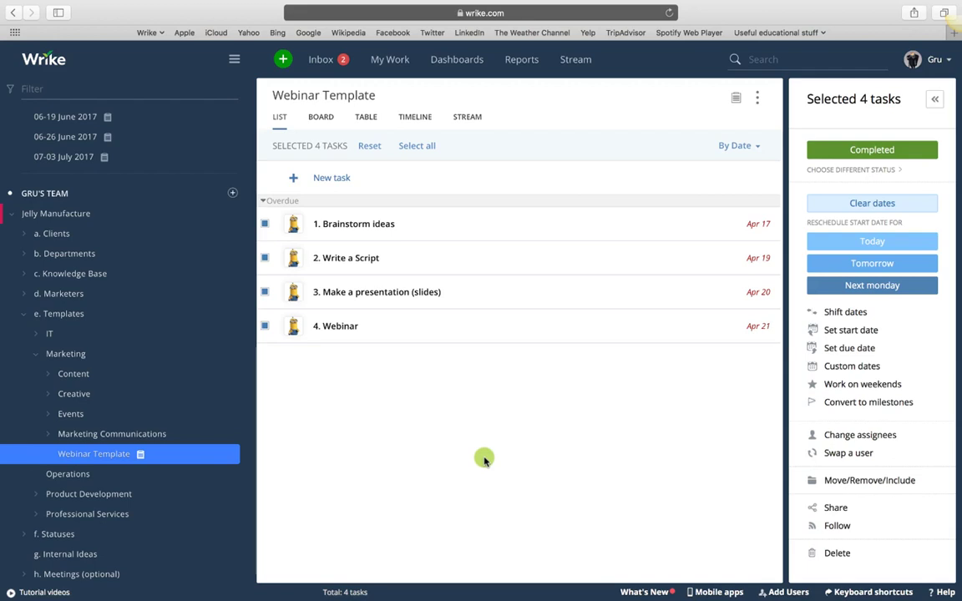
Begin duplicating the Webinar Template project and name the copy "07-10 July 2017"
right_click(88, 456)
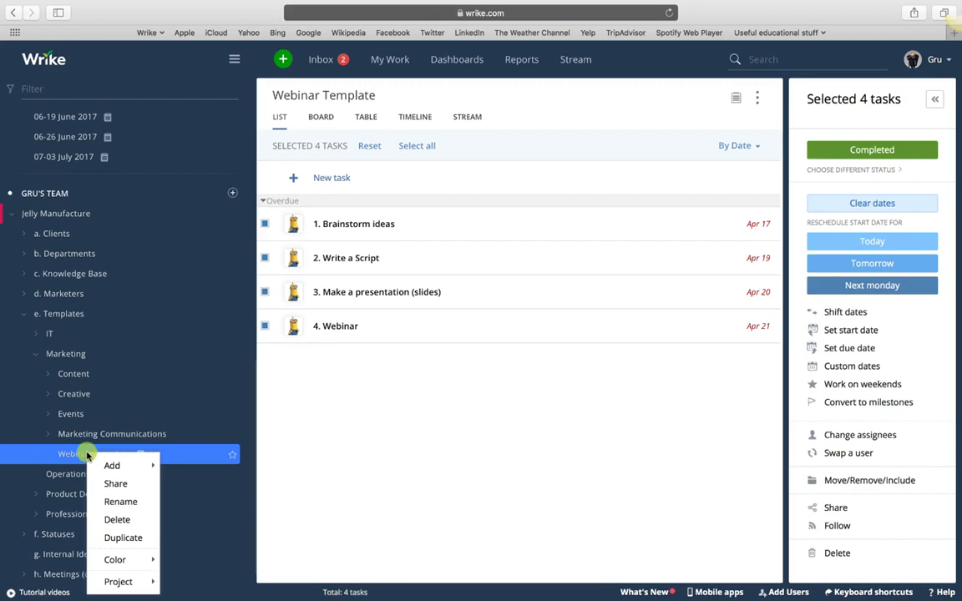
left_click(122, 539)
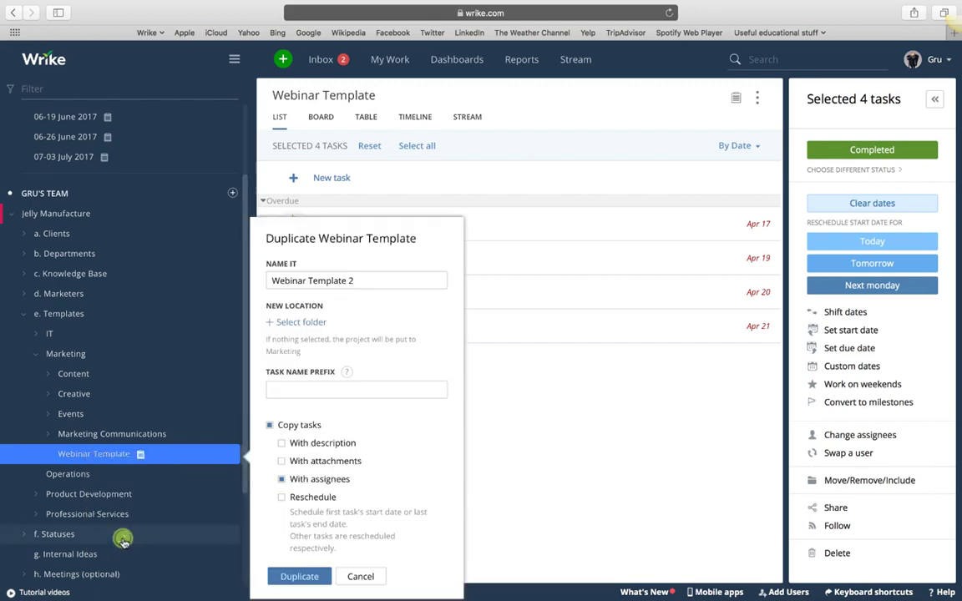
triple_click(362, 279)
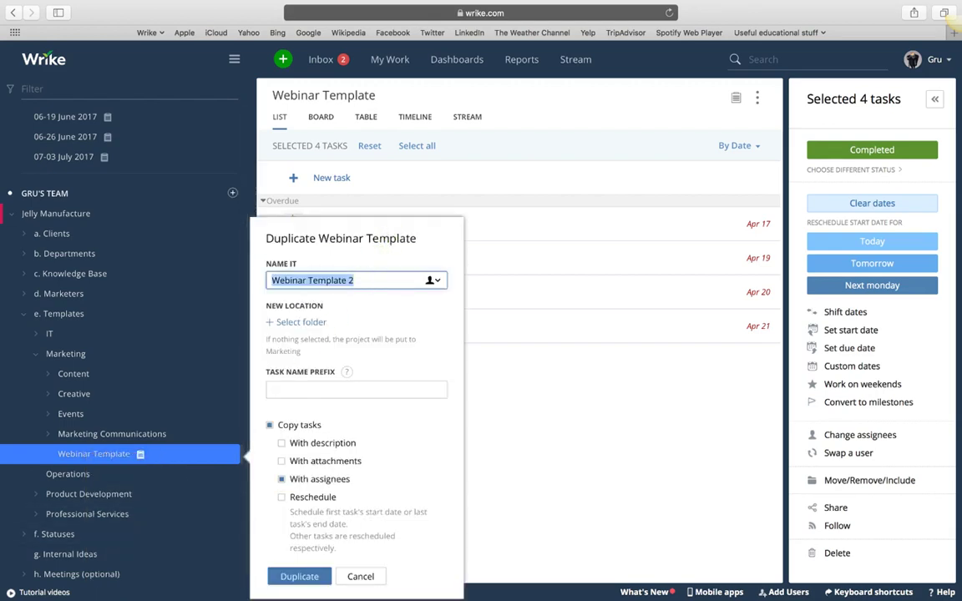
key("BackSpace")
type("07")
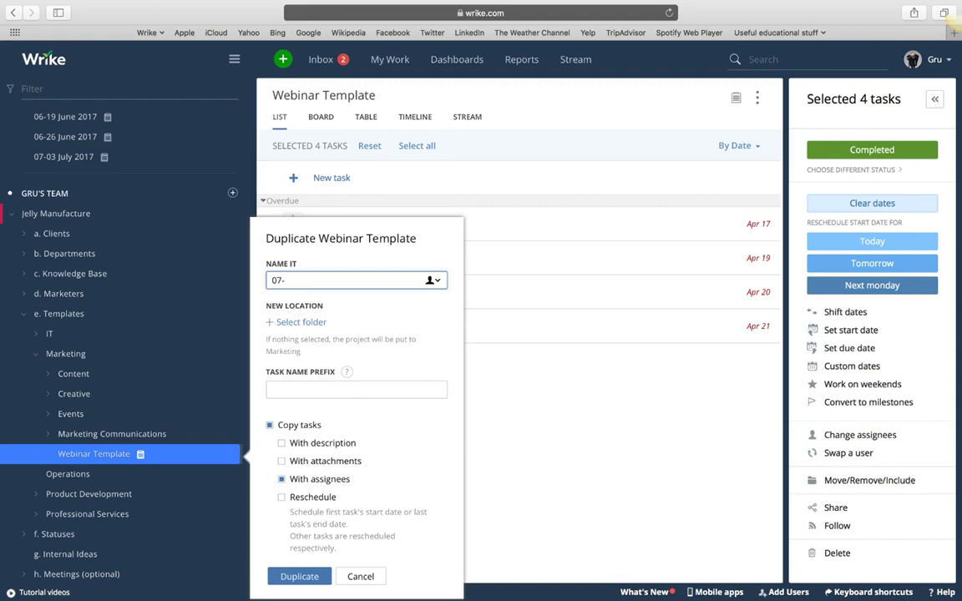
type("-10 Orgn 2017")
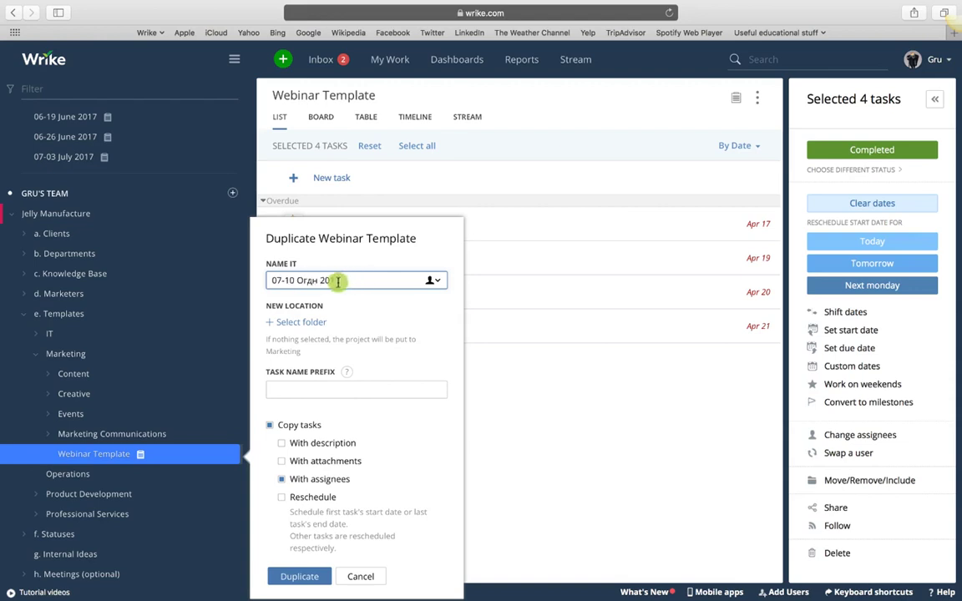
left_click(319, 282)
key("BackSpace")
key("BackSpace")
key("BackSpace")
key("BackSpace")
key("BackSpace")
type("July")
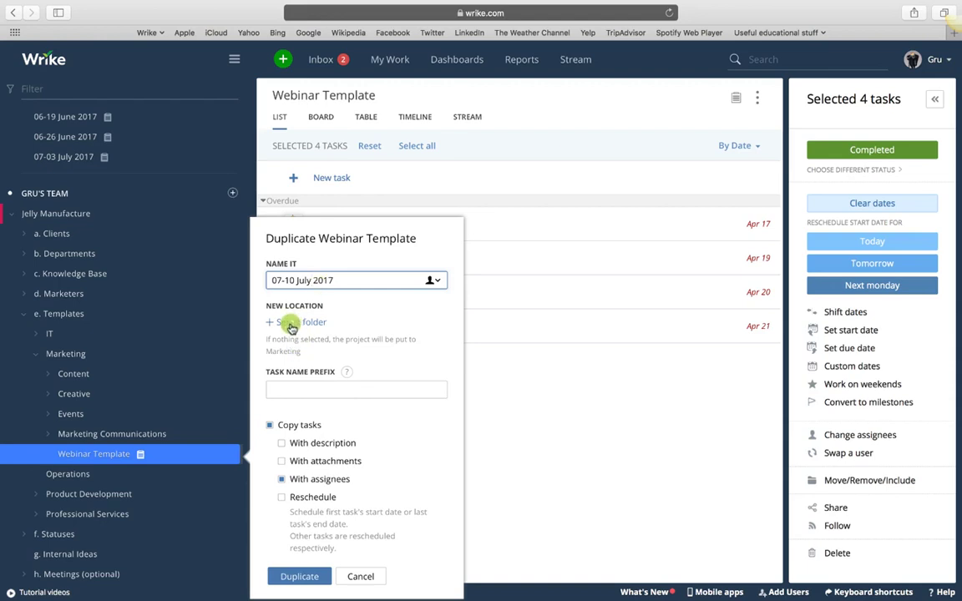
Set the duplicate's new location to the 05. Webinar folder under b. Departments, Marketing
left_click(291, 323)
left_click(374, 233)
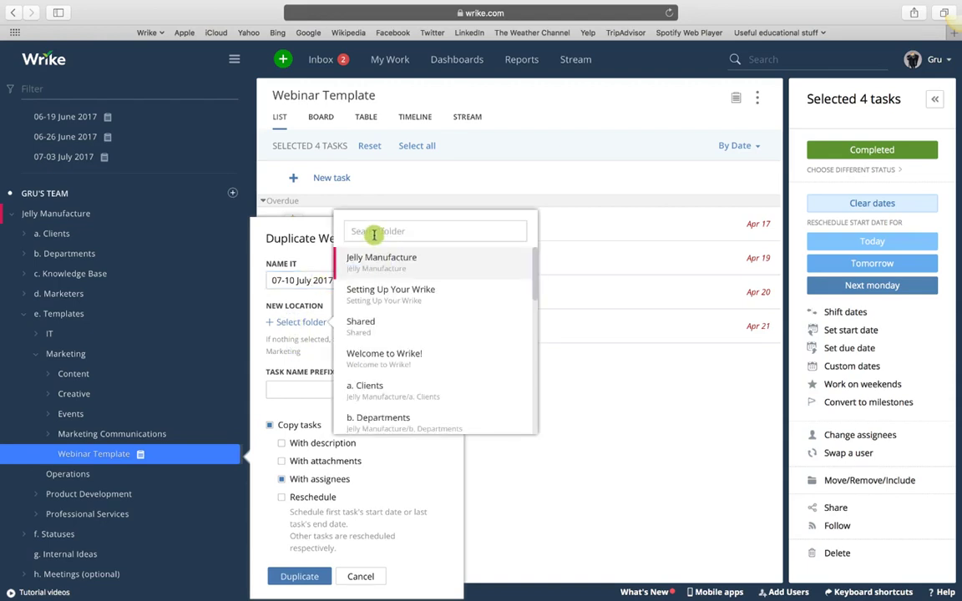
type("webinar")
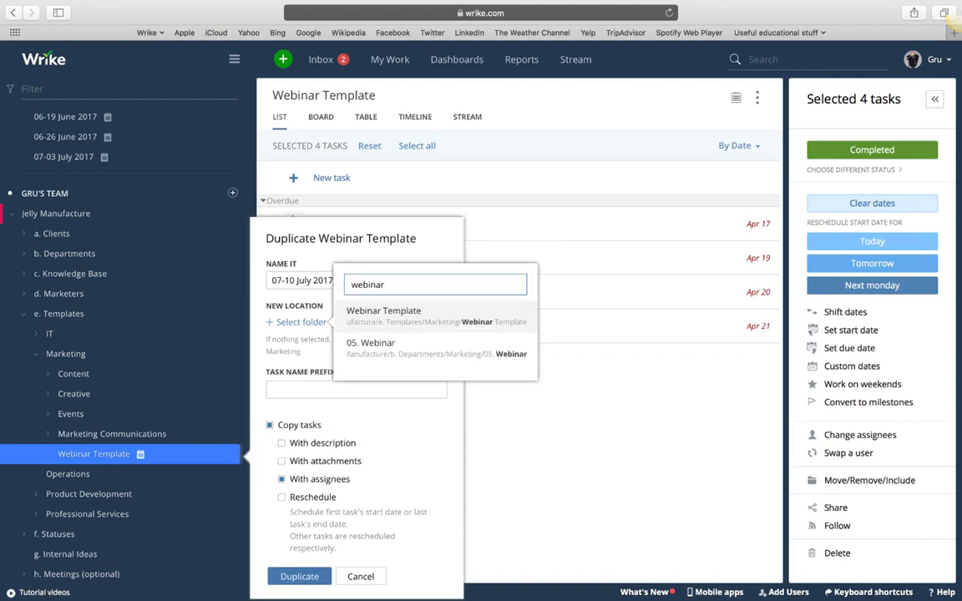
left_click(370, 356)
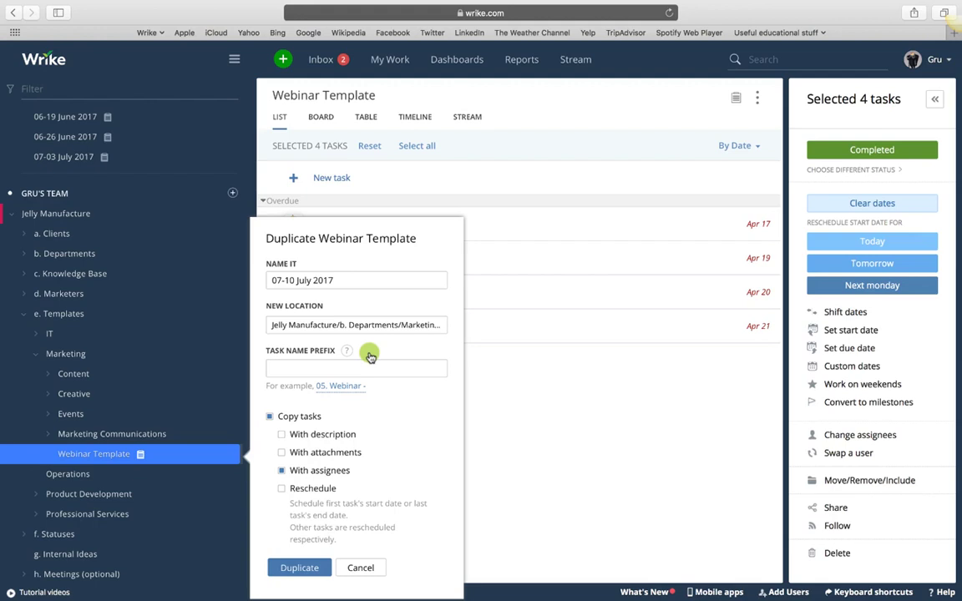
Set the task name prefix to "07-10 July" and copy the tasks with descriptions and attachments but without assignees
left_click(286, 367)
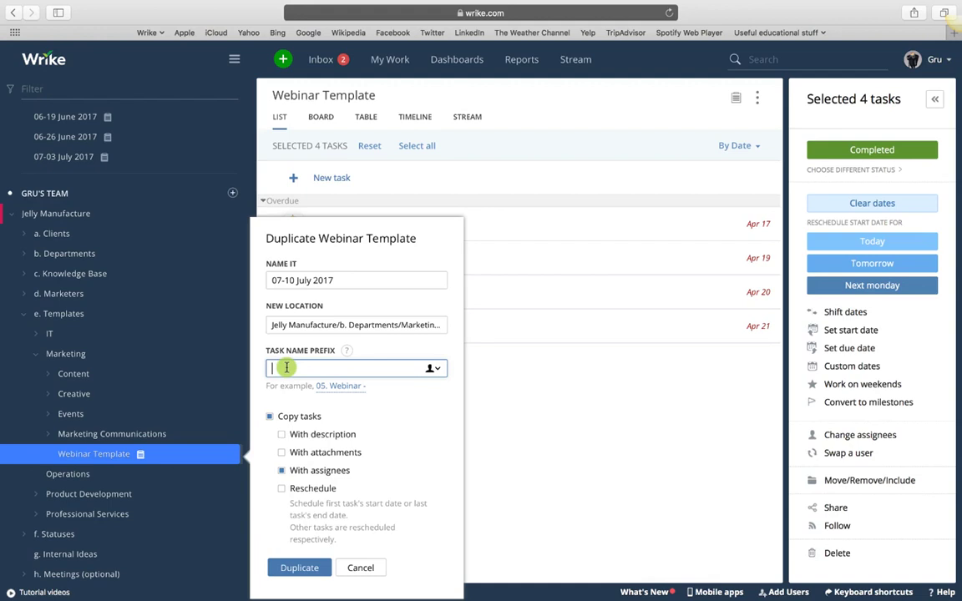
type("07-10 July")
left_click(281, 434)
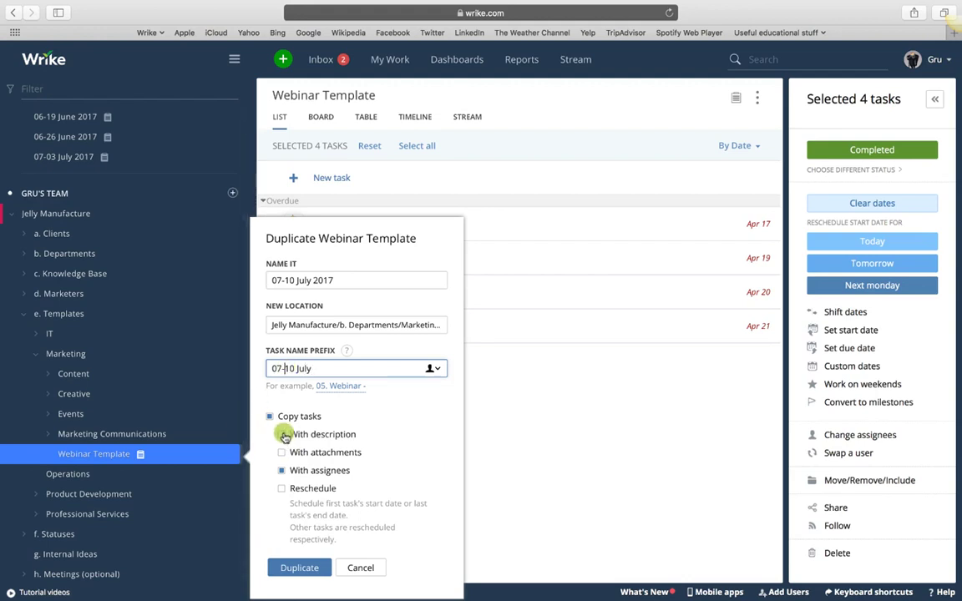
left_click(282, 452)
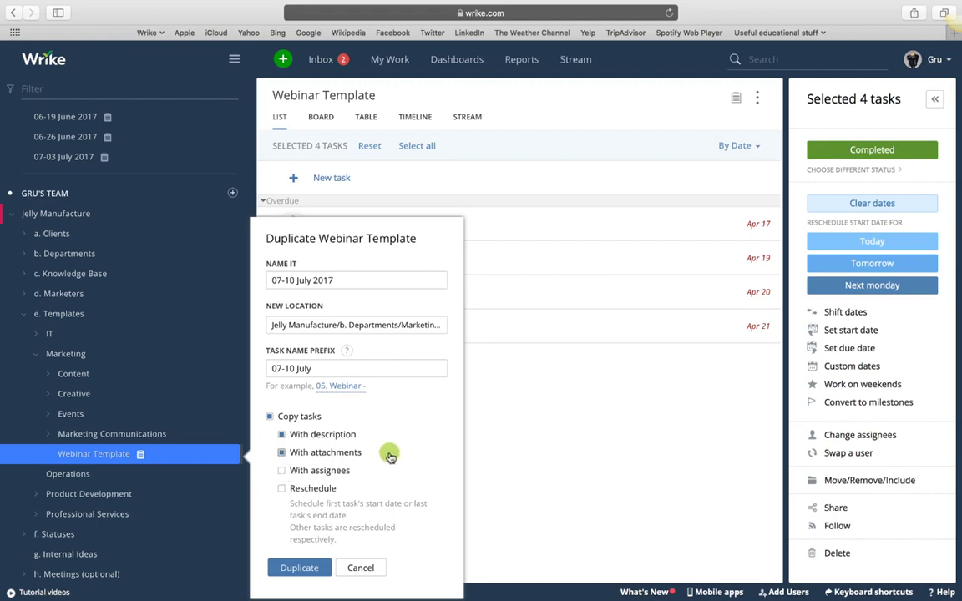
Reschedule the copied tasks so the last task ends on 14 July 2017, and create the duplicate project
left_click(276, 492)
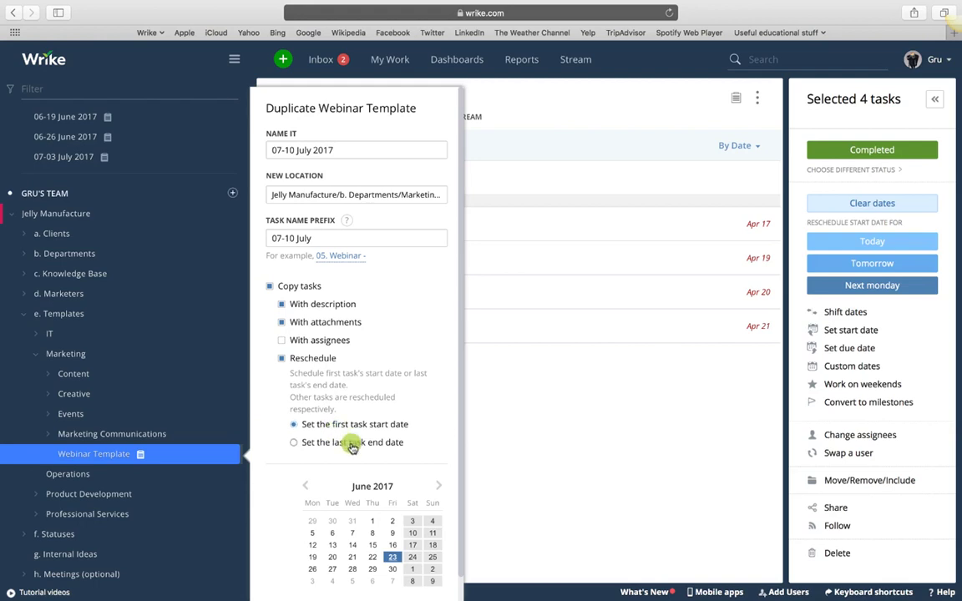
left_click(294, 443)
scroll(272, 421, "down", 1)
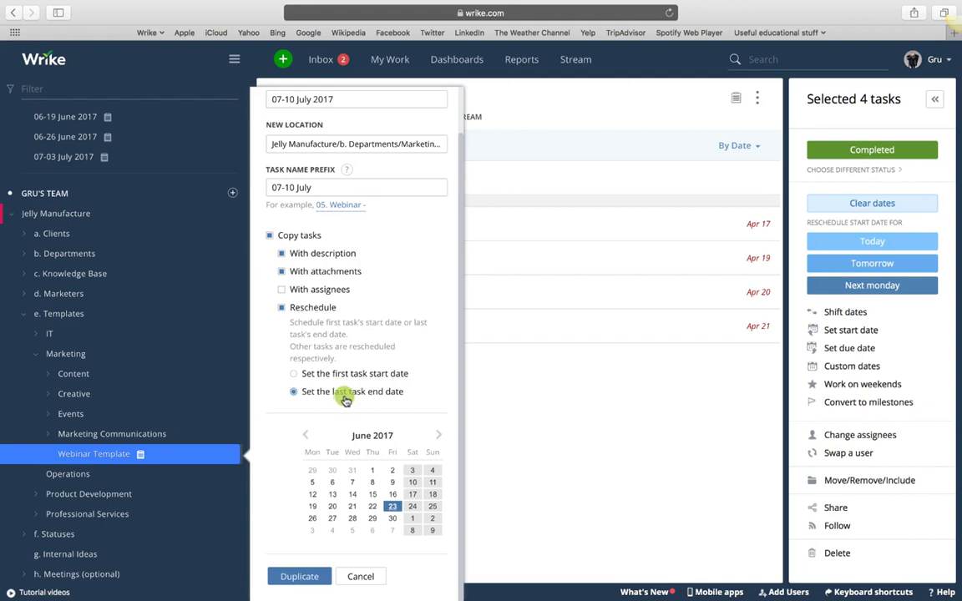
left_click(438, 436)
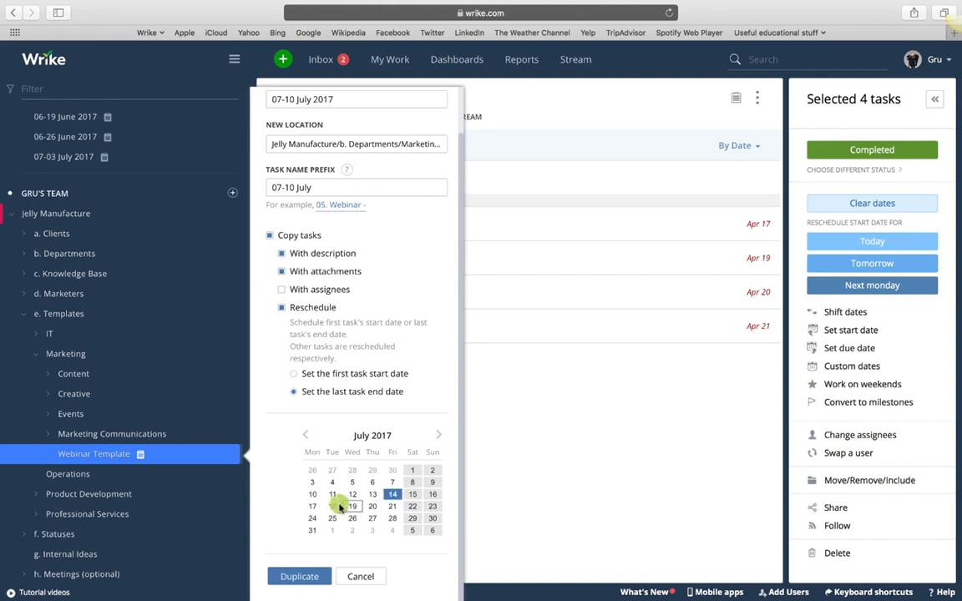
left_click(299, 576)
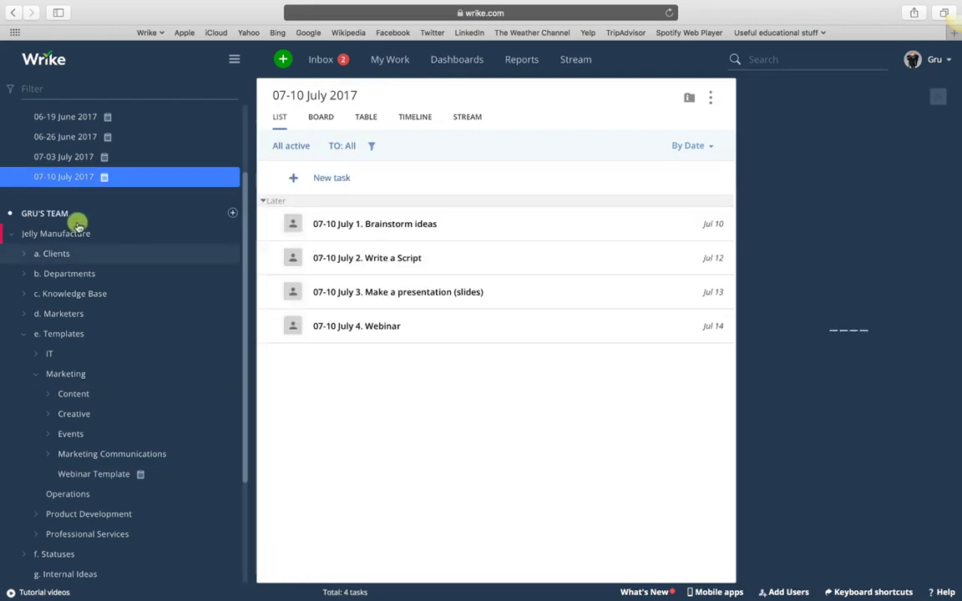
Examine the 07-10 July 2017 project's tasks and dependencies on the timeline at day-level zoom
left_click(48, 180)
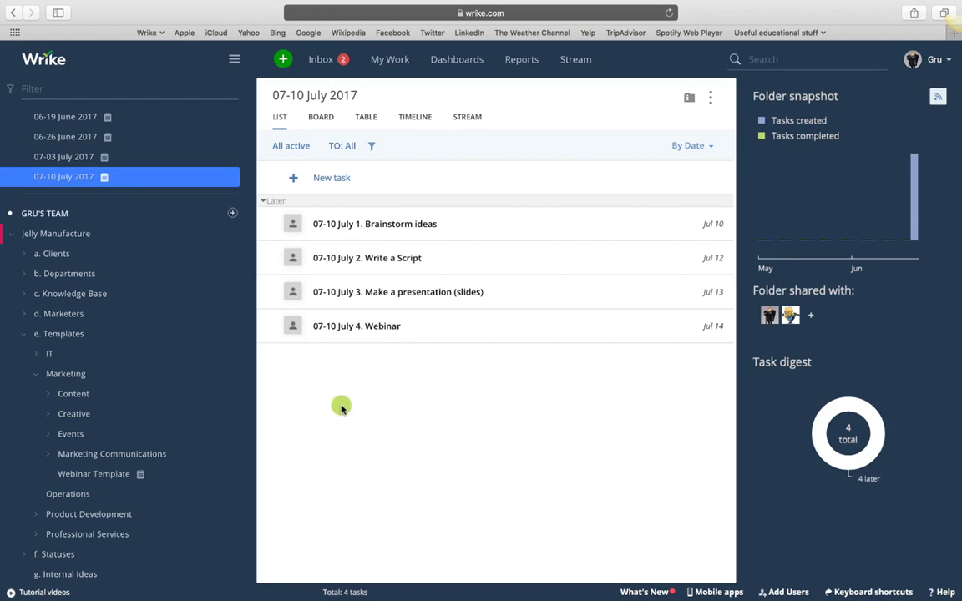
left_click(416, 119)
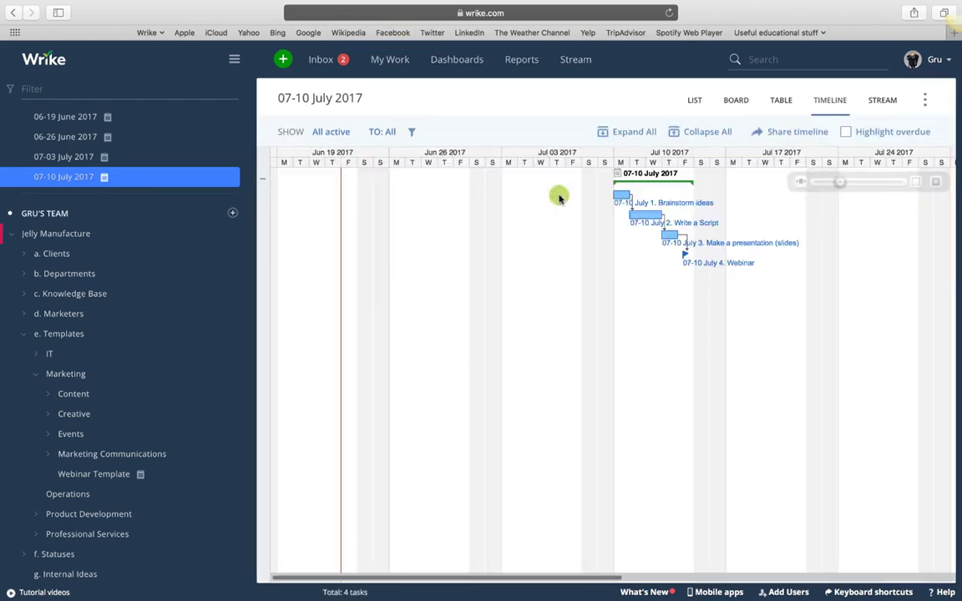
scroll(668, 280, "right", 3)
left_click_drag(841, 182, 878, 184)
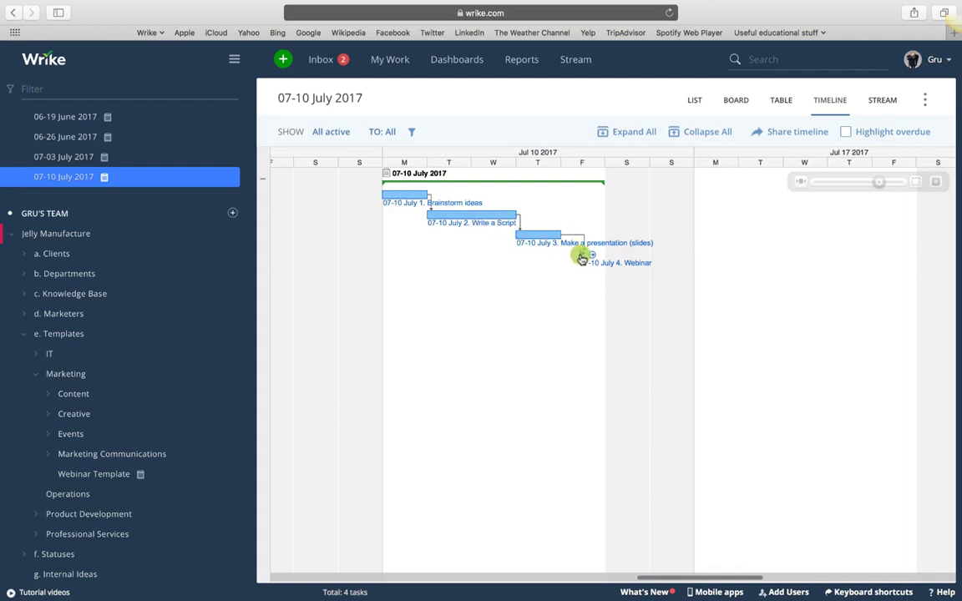
Reassign all four tasks in the 07-10 July 2017 task list to the suggested user, and open the Write a Script task
left_click(699, 98)
left_click(265, 225)
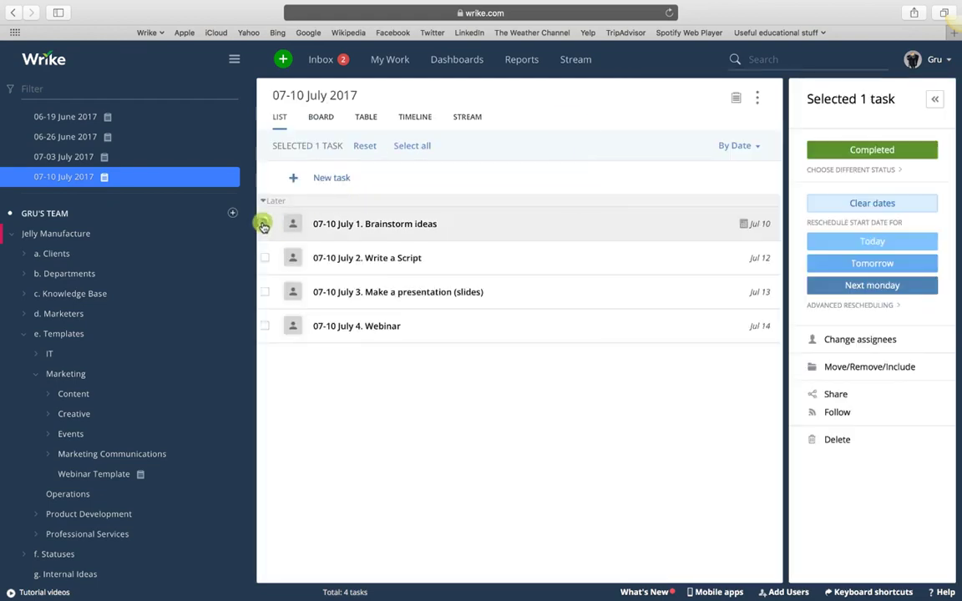
left_click(409, 147)
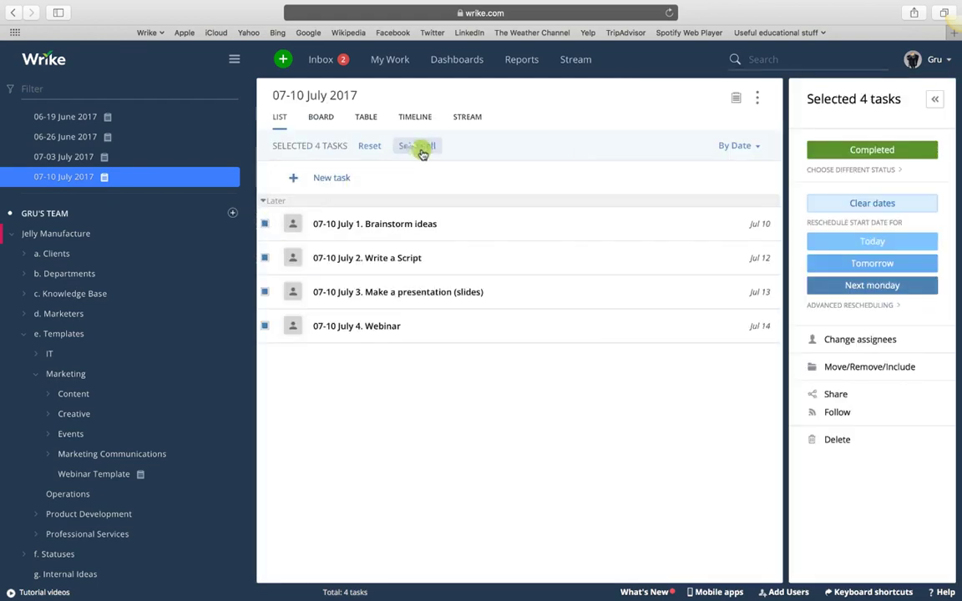
left_click(865, 345)
left_click(635, 338)
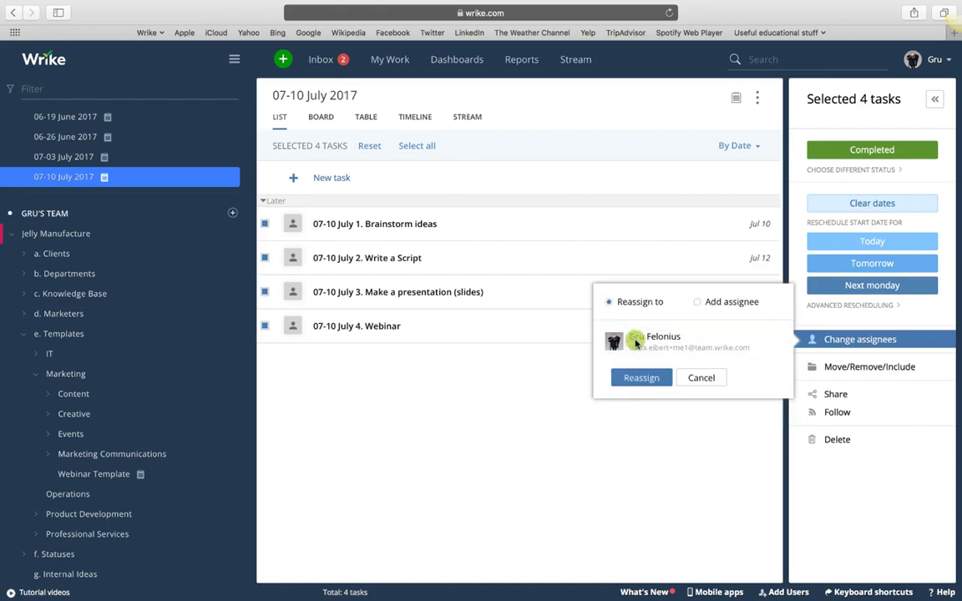
left_click(637, 377)
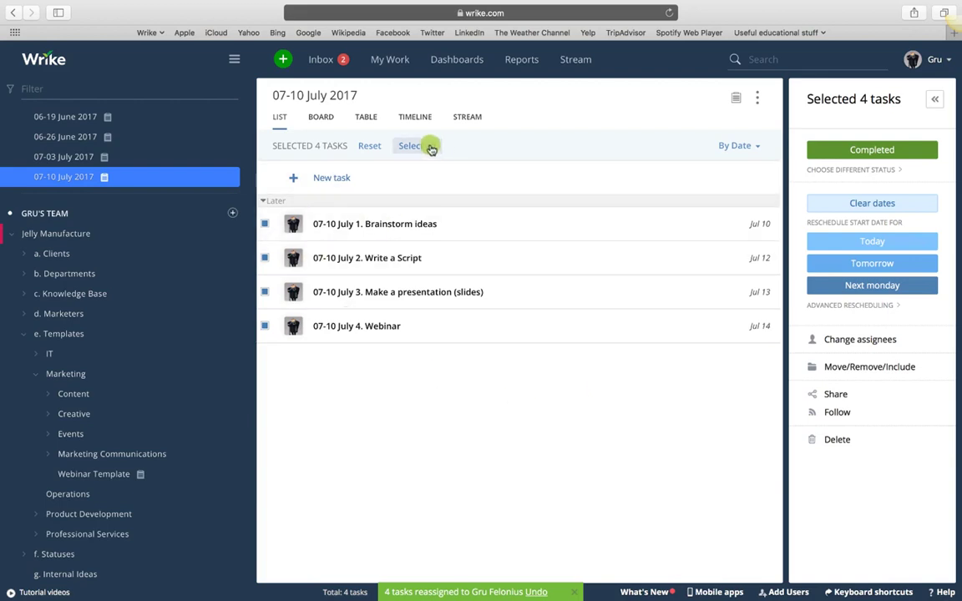
left_click(369, 146)
left_click(403, 258)
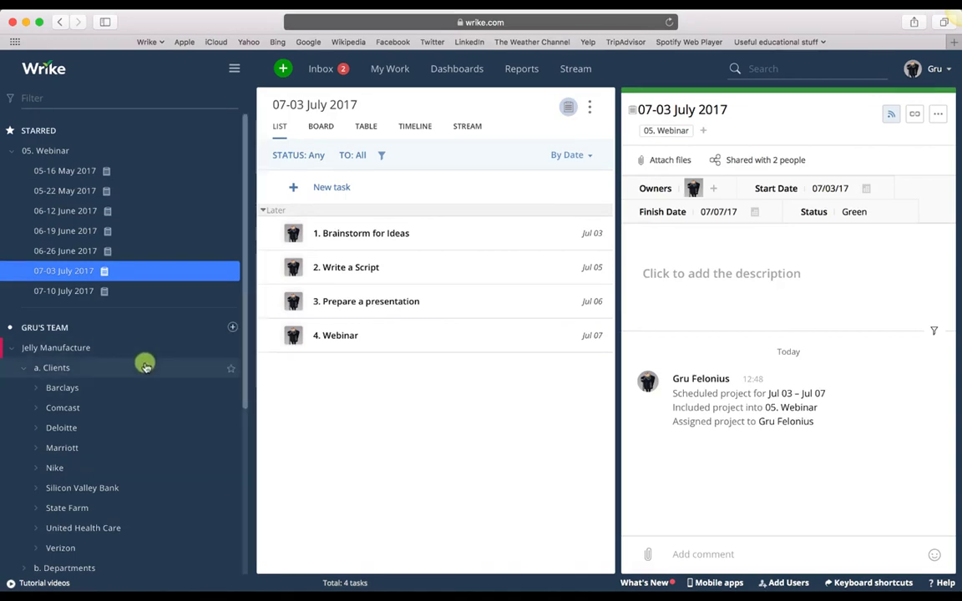
Expand the f. Statuses folder and browse its HR, IT Internal, Marketing and Sales process folders
scroll(146, 367, "down", 5)
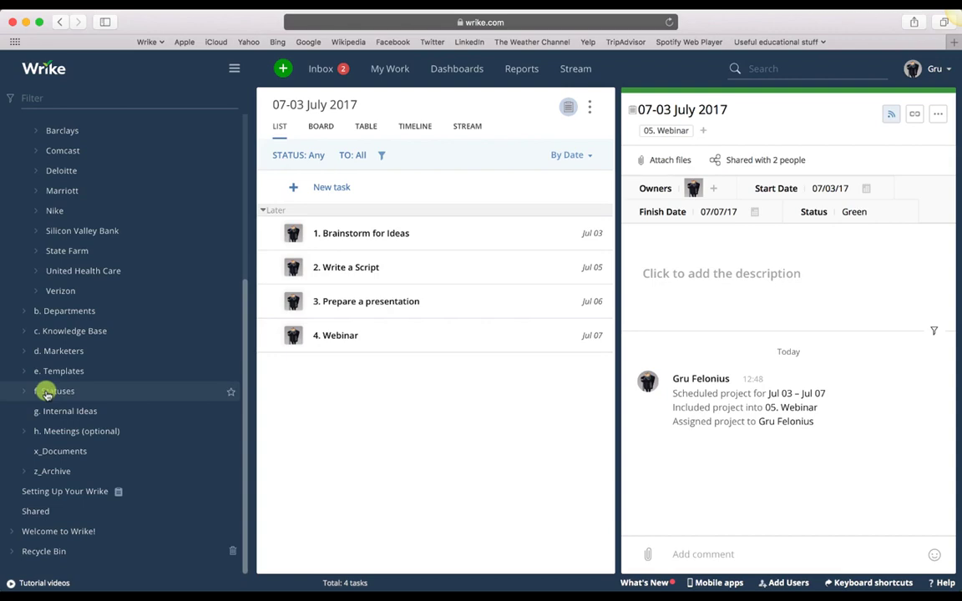
left_click(46, 392)
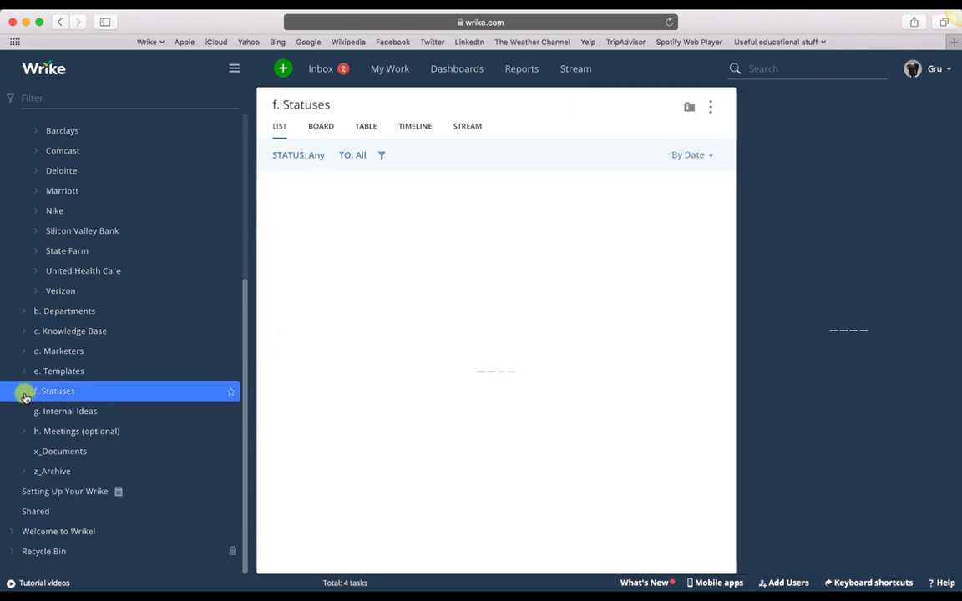
left_click(26, 392)
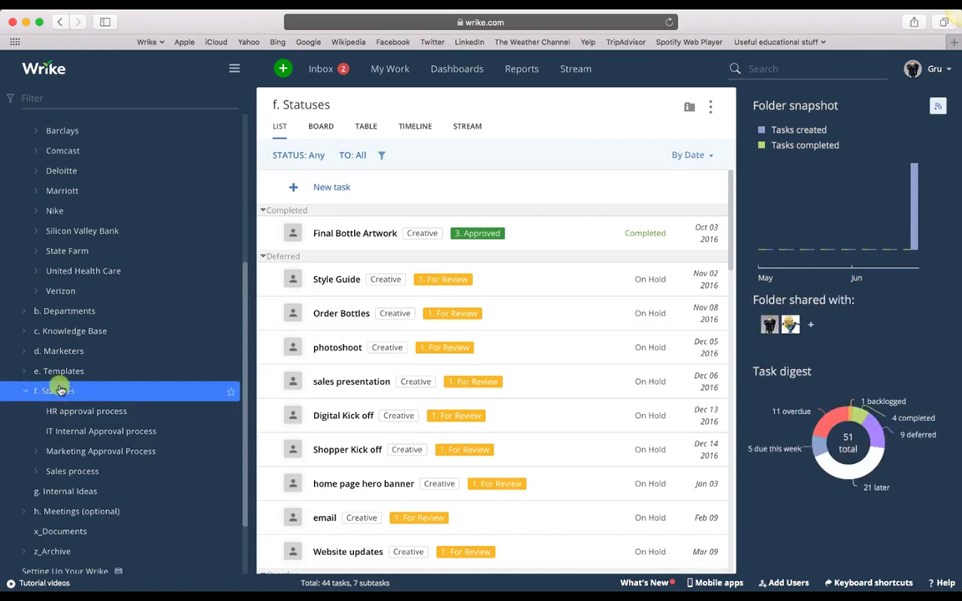
scroll(67, 389, "down", 2)
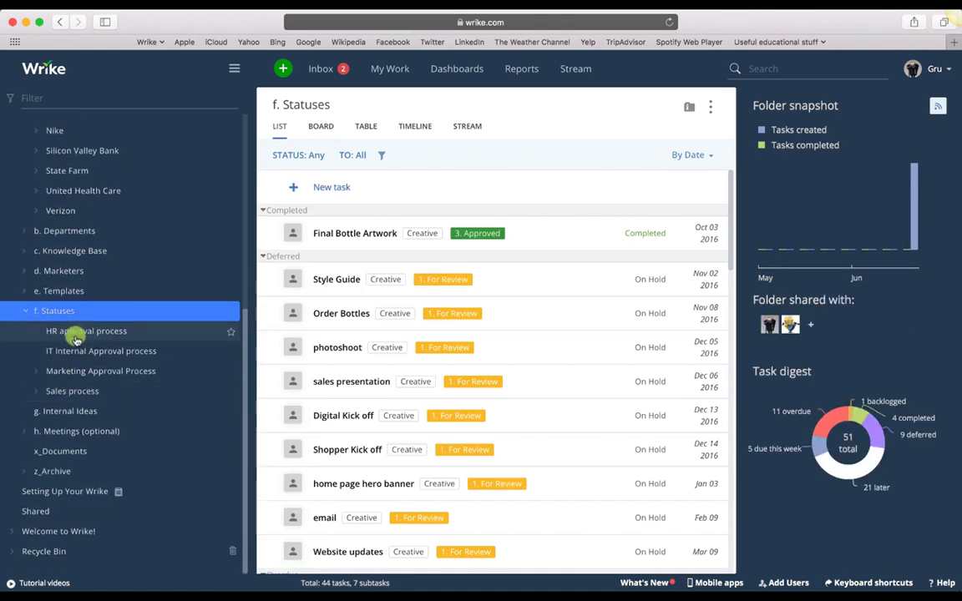
left_click(75, 337)
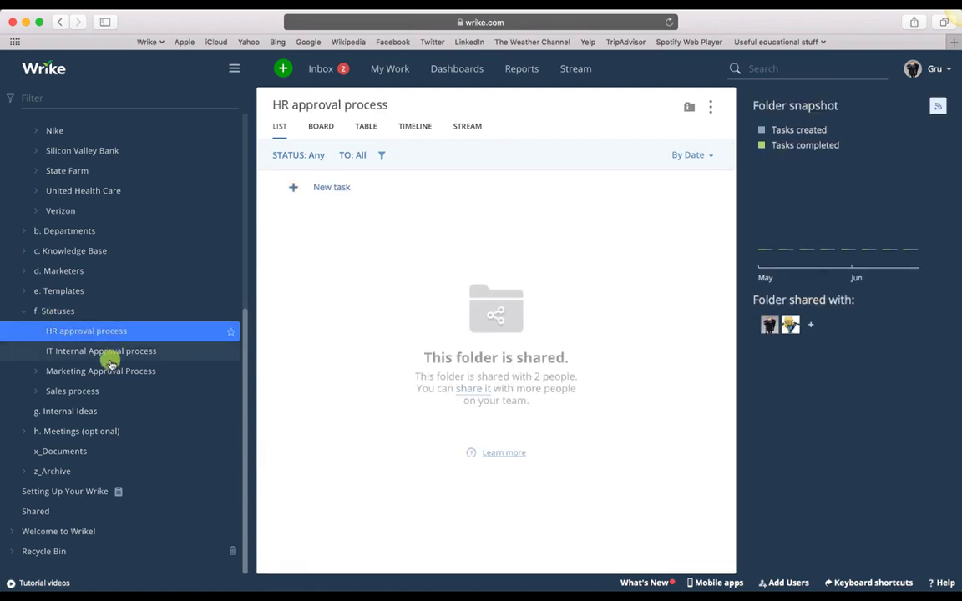
left_click(99, 353)
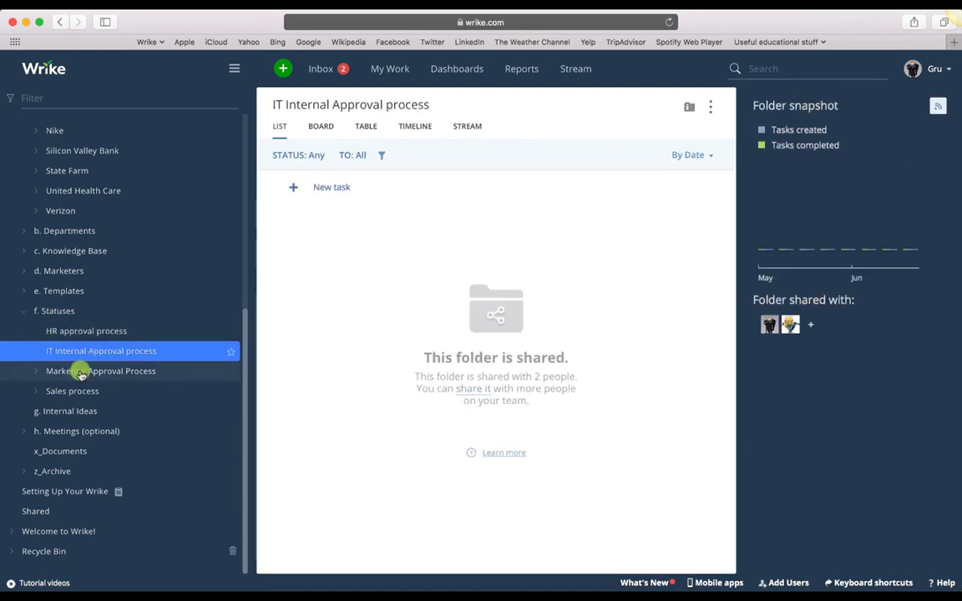
left_click(81, 374)
left_click(71, 391)
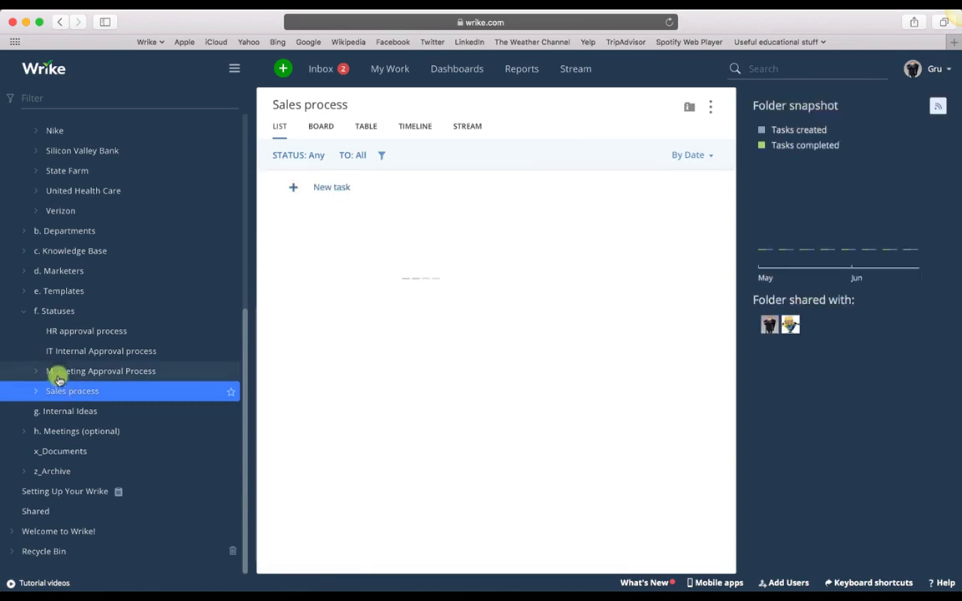
Open and expand the Marketing Approval Process folder, and hide the subfolders' tasks from its list
left_click(60, 372)
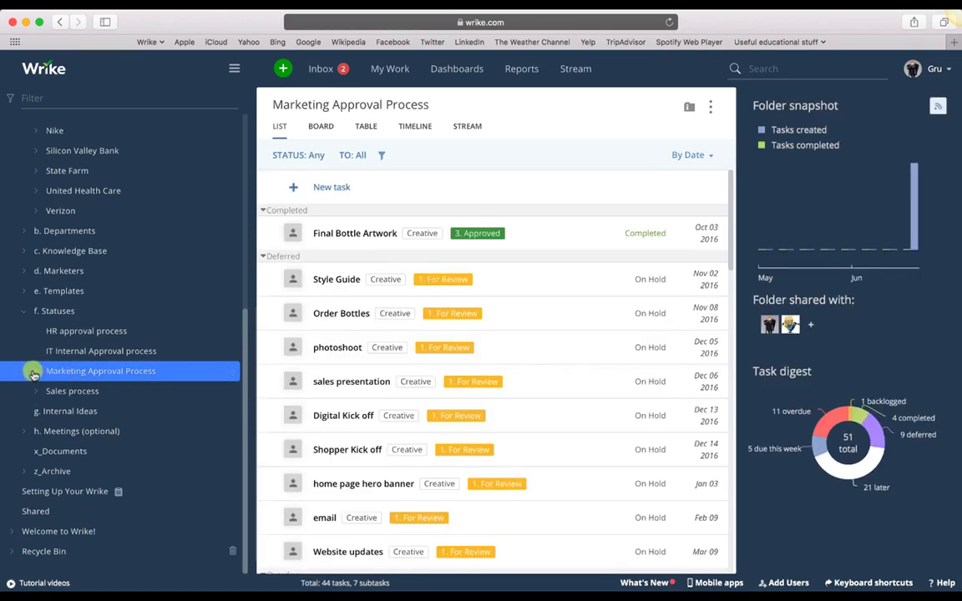
left_click(35, 373)
left_click(711, 107)
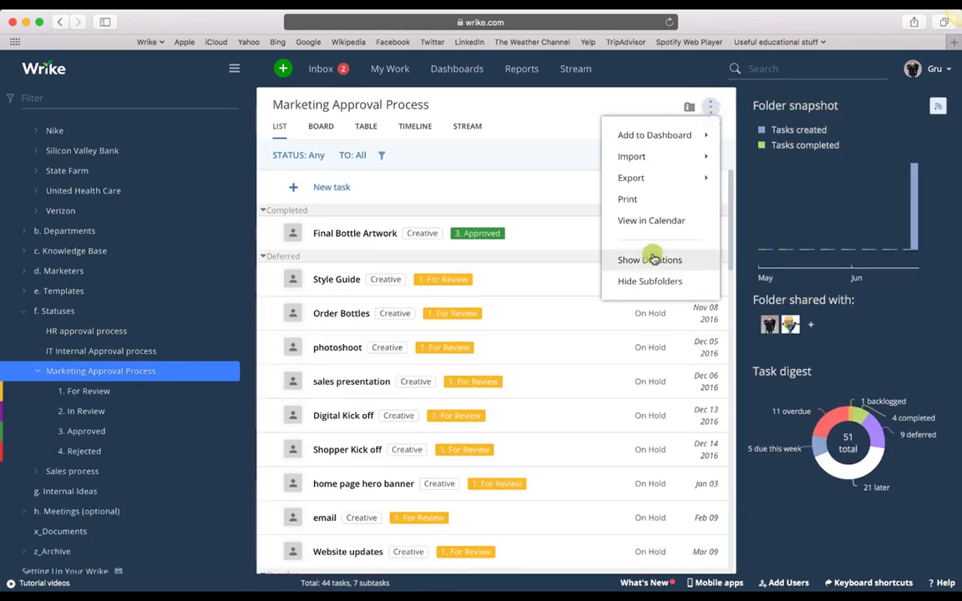
left_click(645, 280)
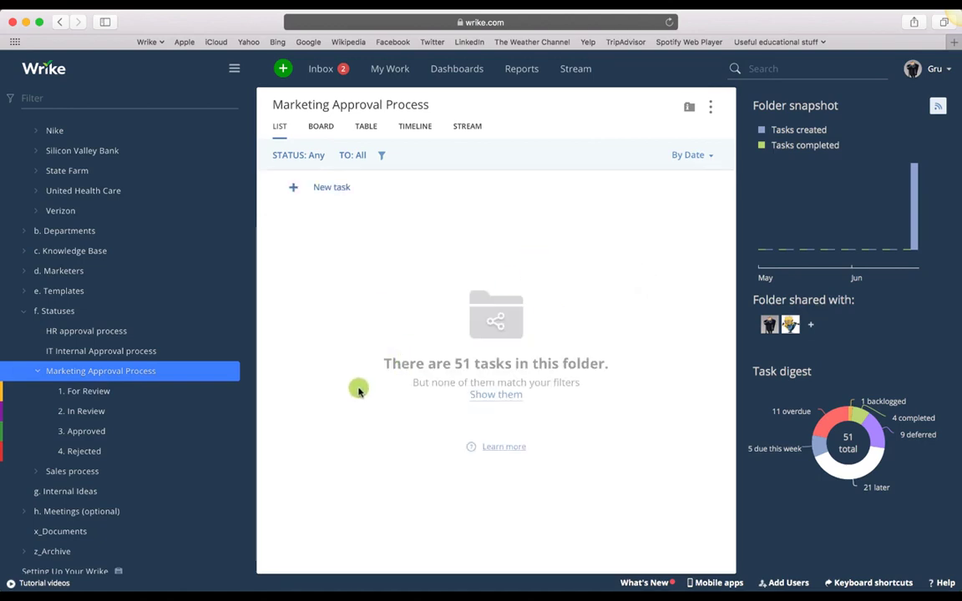
Review the tasks in the 1. For Review and 2. In Review status folders
left_click(79, 391)
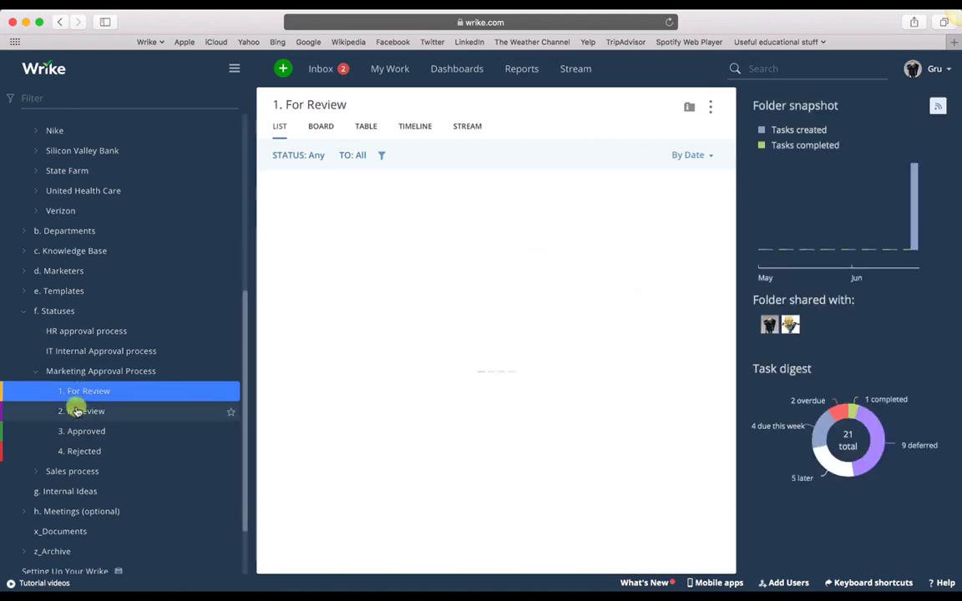
left_click(77, 411)
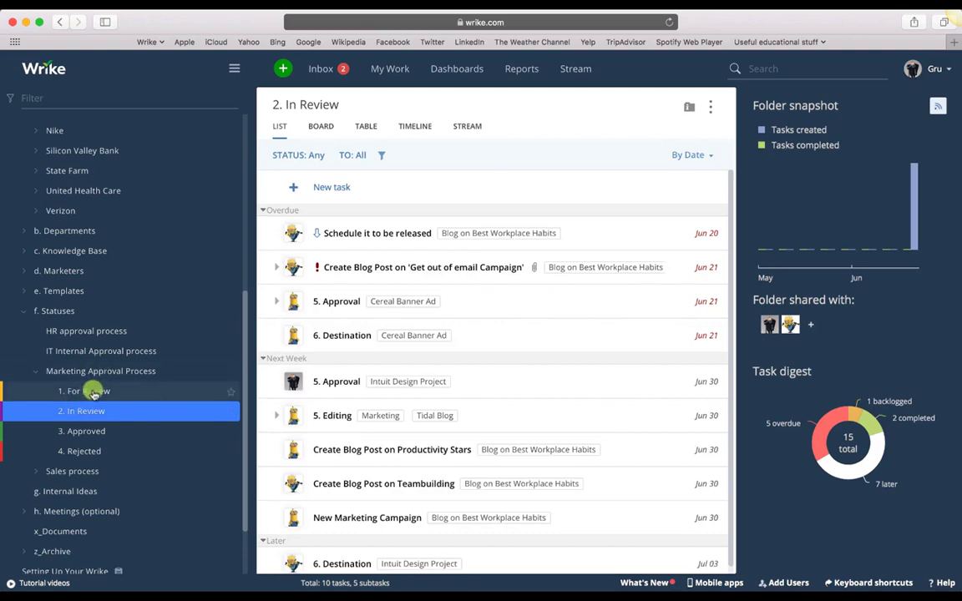
left_click(91, 391)
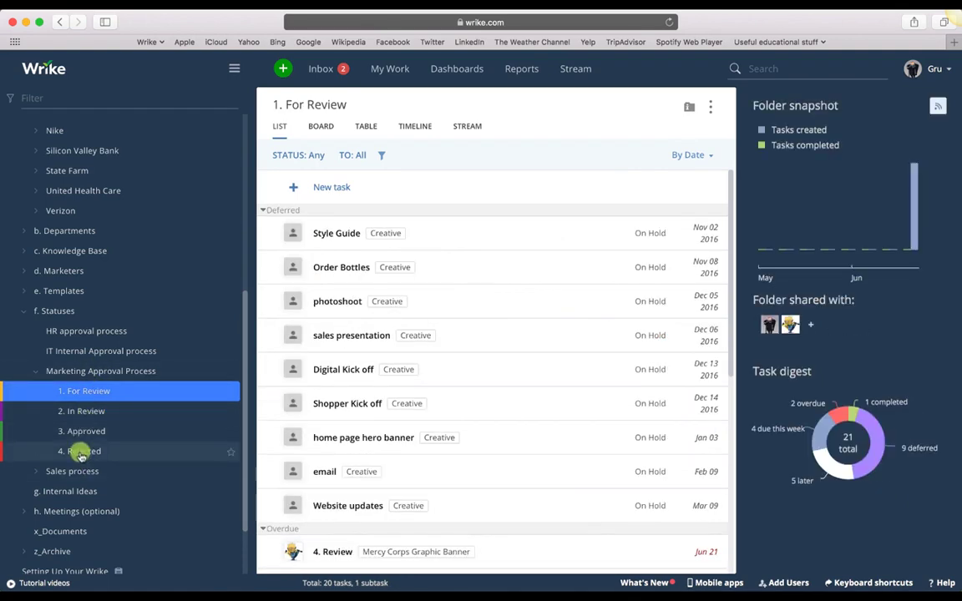
Create a subfolder named 0. NEW inside the Marketing Approval Process folder
left_click(94, 373)
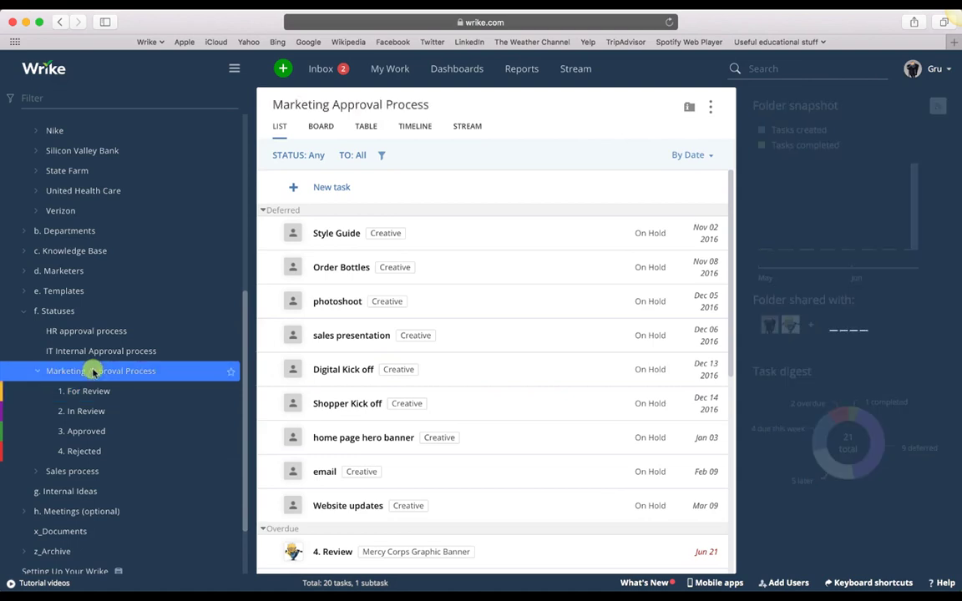
right_click(93, 371)
mouse_move(112, 380)
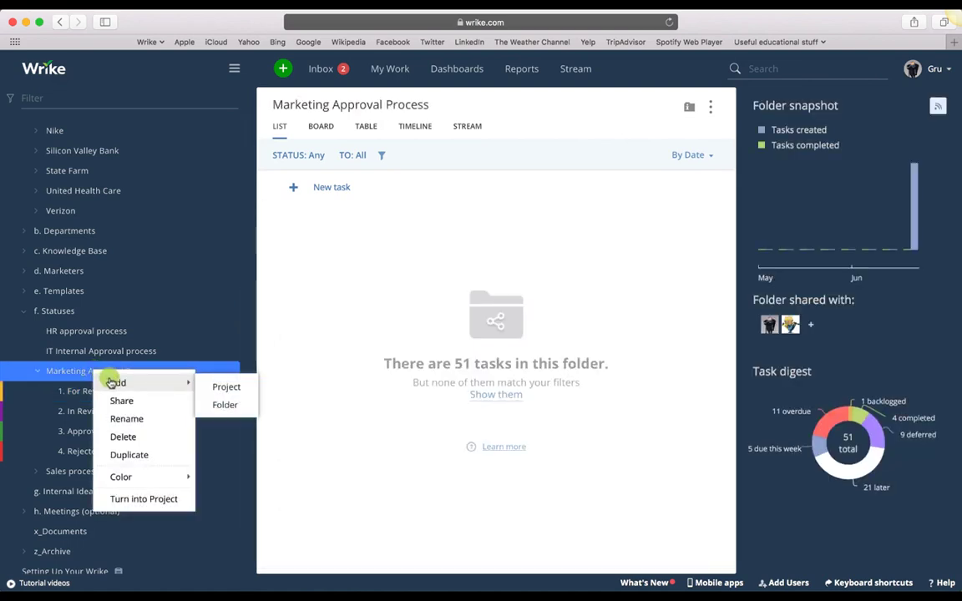
left_click(225, 404)
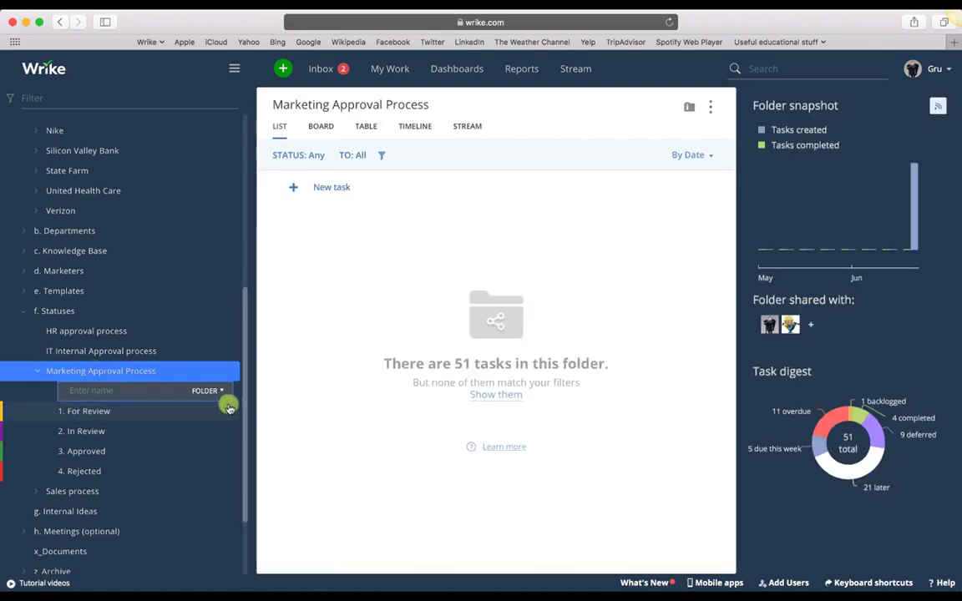
type("0. NEW")
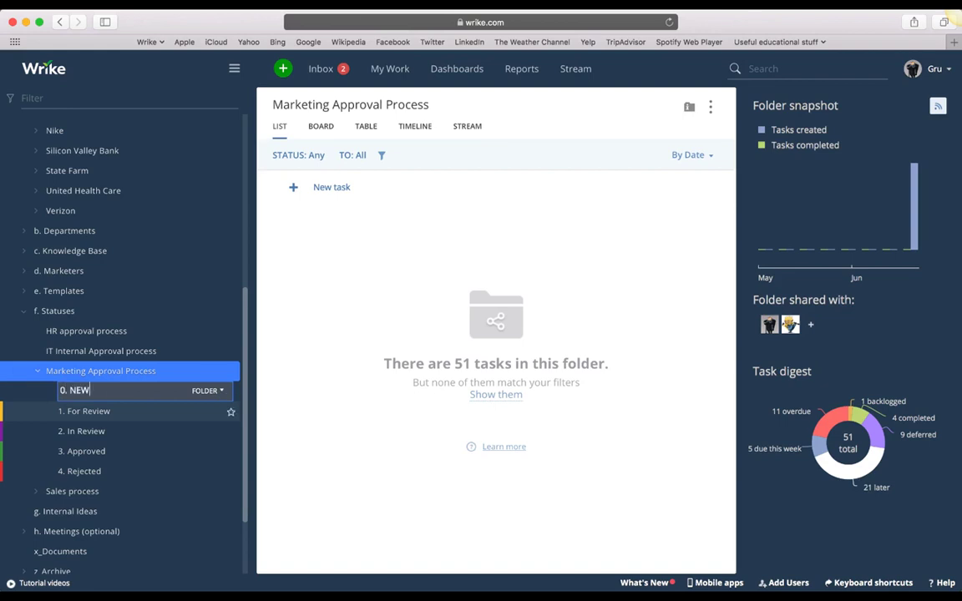
key("Return")
Set the color of the 0. NEW folder to light cyan
left_click(75, 392)
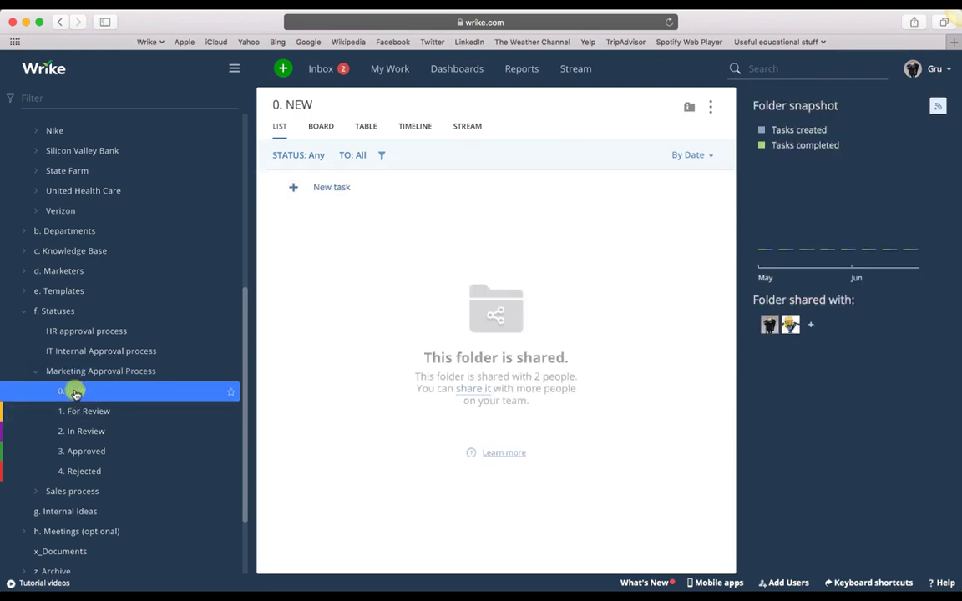
right_click(75, 393)
mouse_move(121, 501)
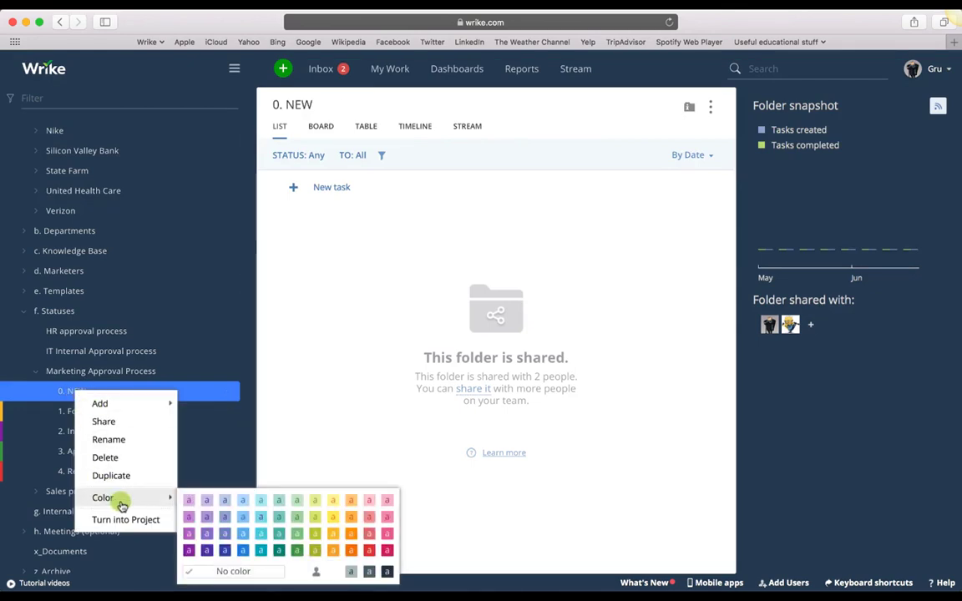
left_click(260, 500)
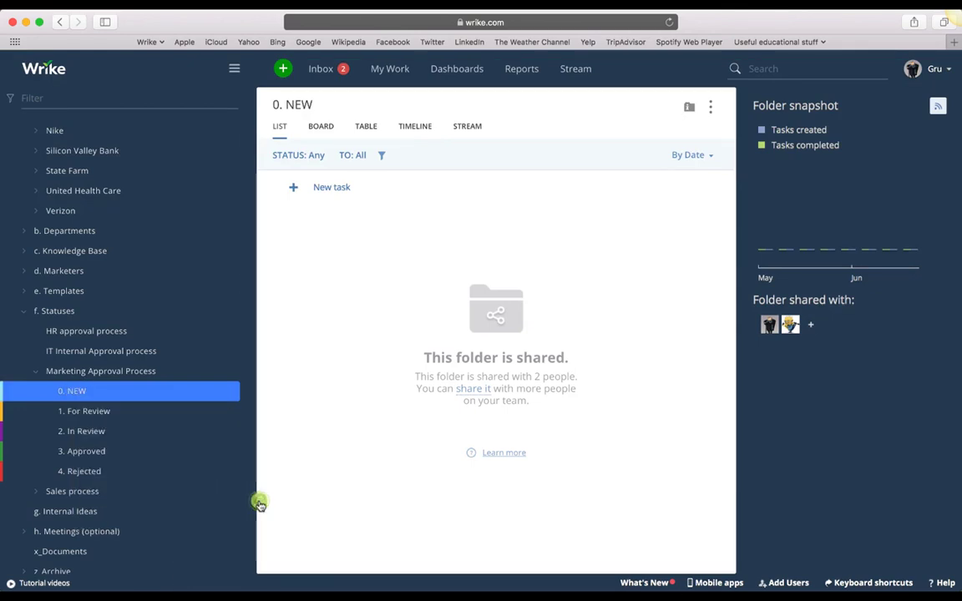
left_click(94, 390)
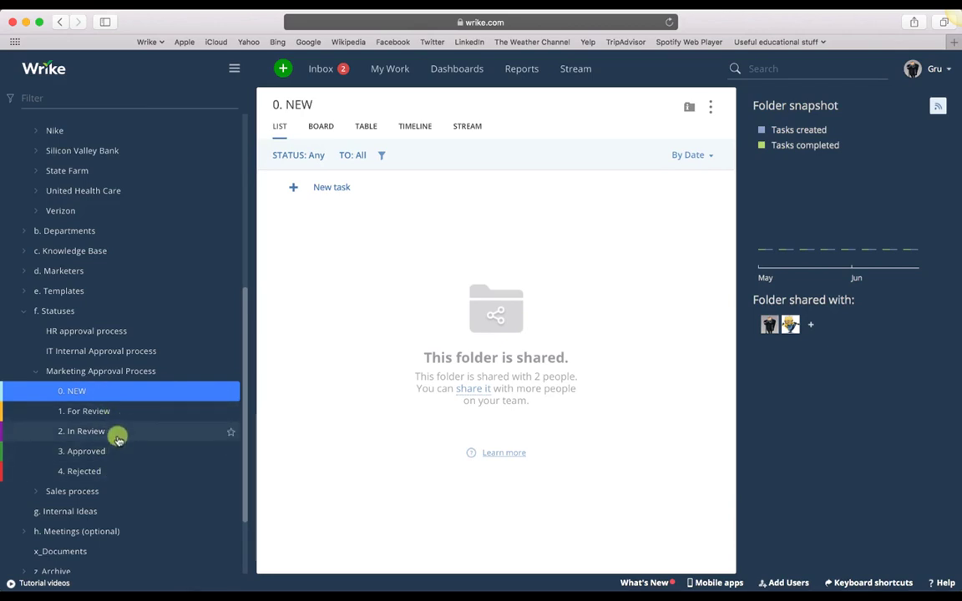
Open the 2. Write a script task in the 06-26 June 2017 project and include it in the 1. For Review folder
scroll(118, 440, "up", 10)
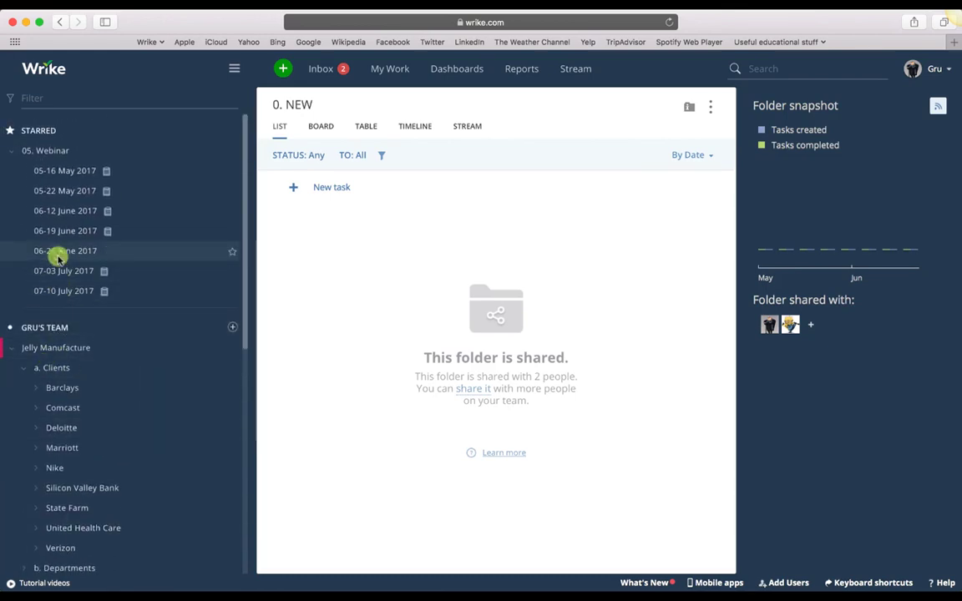
left_click(59, 254)
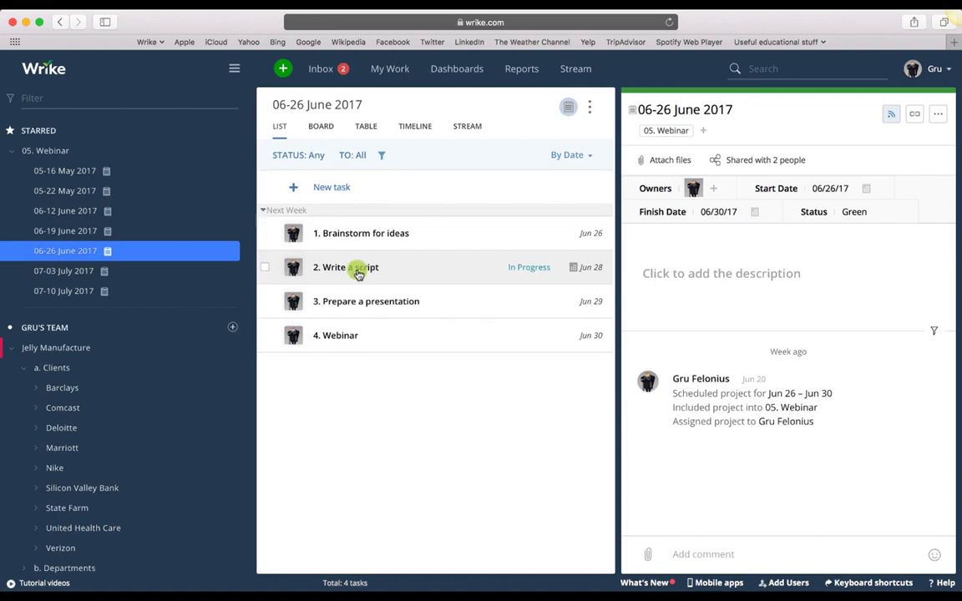
left_click(357, 272)
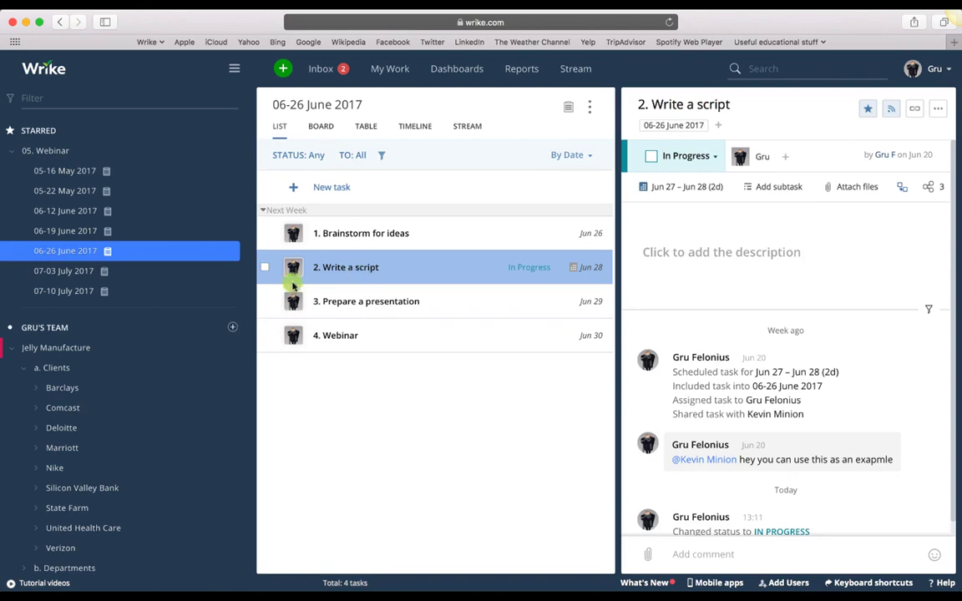
scroll(101, 408, "down", 10)
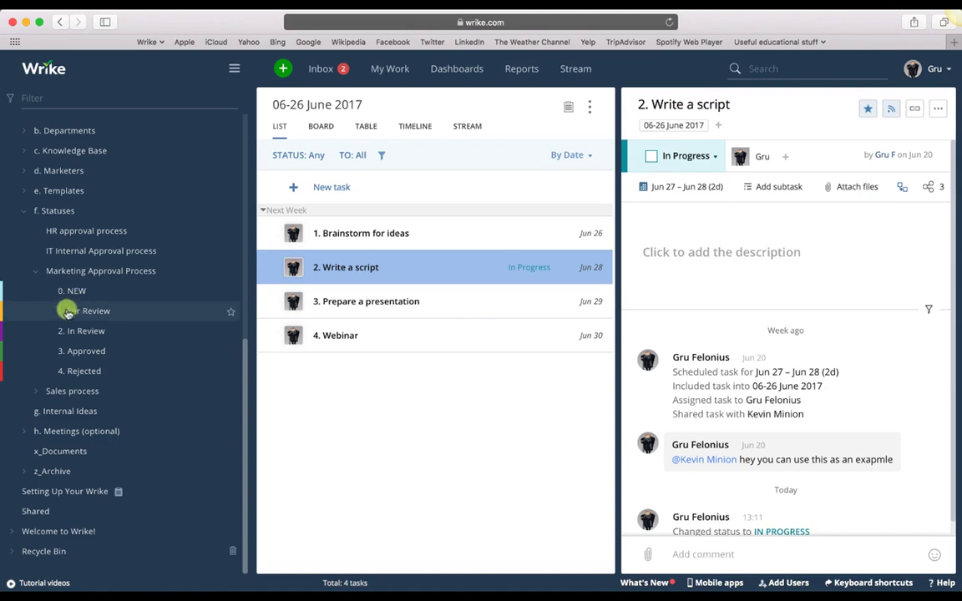
left_click_drag(68, 313, 342, 265)
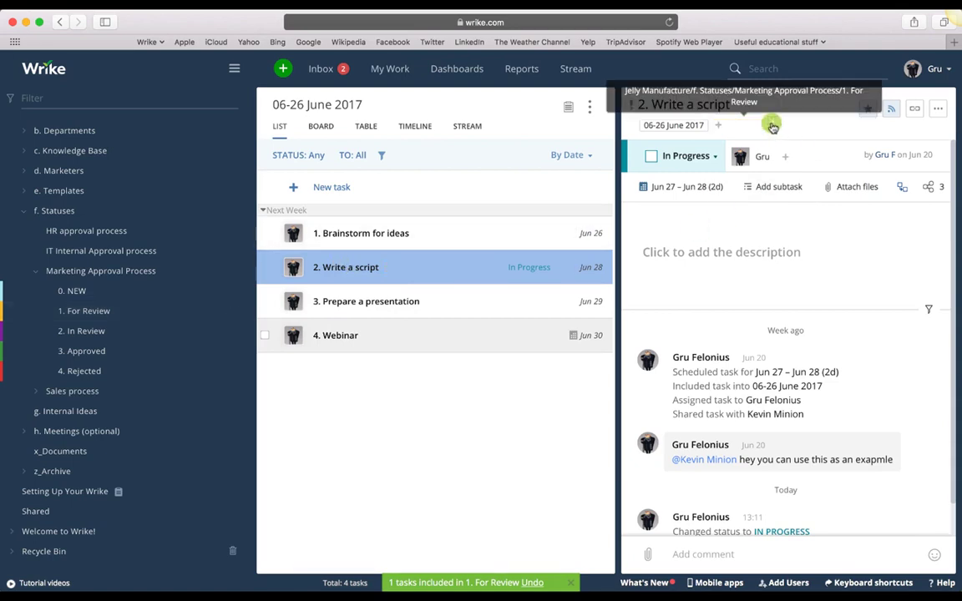
Remove the 1. For Review tag from the open task, add it again, and check the task's add-to-folder list
left_click(769, 125)
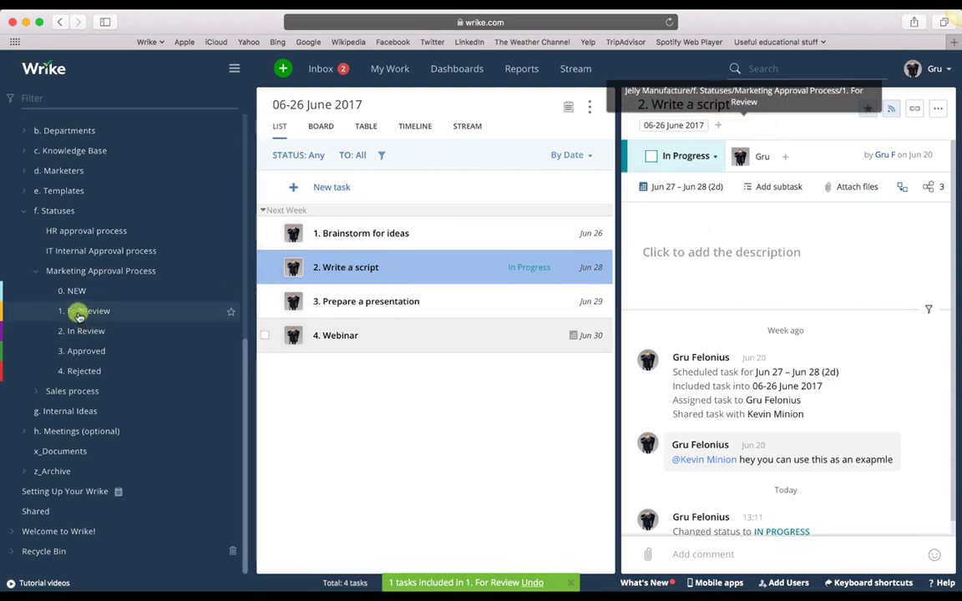
left_click_drag(79, 316, 723, 126)
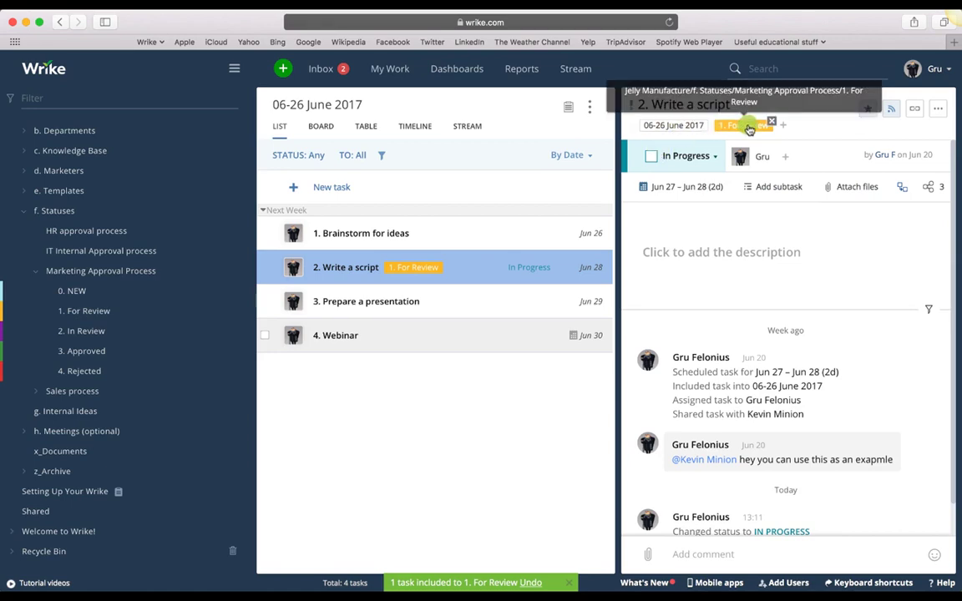
left_click(784, 125)
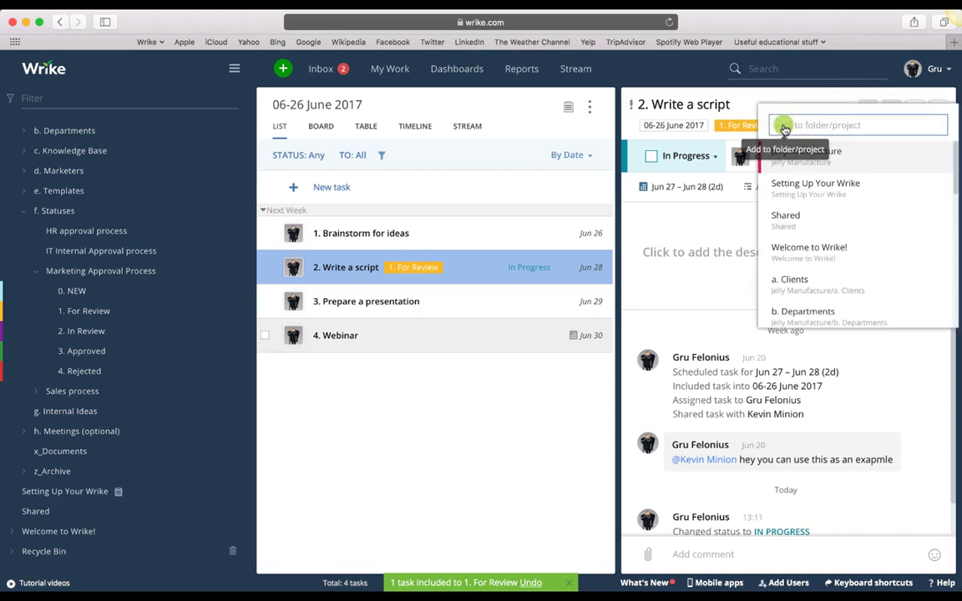
left_click(515, 415)
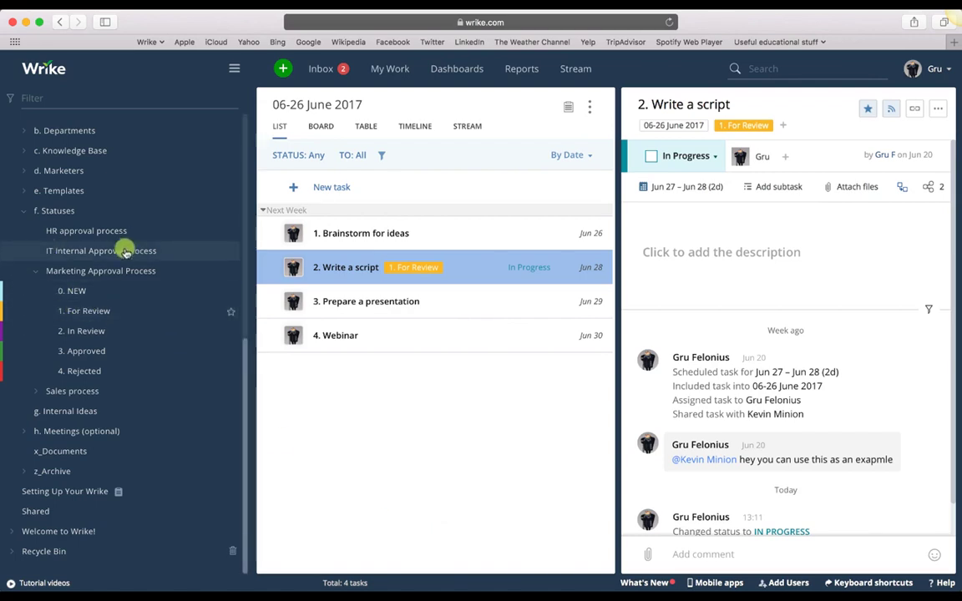
Share the Marketing Approval Process folder with the first two individual users among the suggestions
left_click(99, 269)
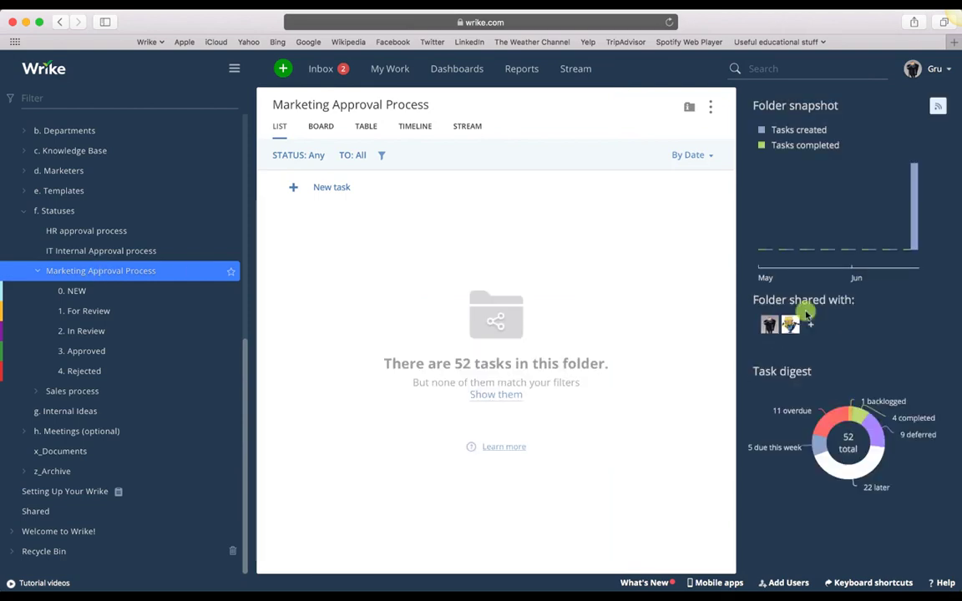
left_click(812, 326)
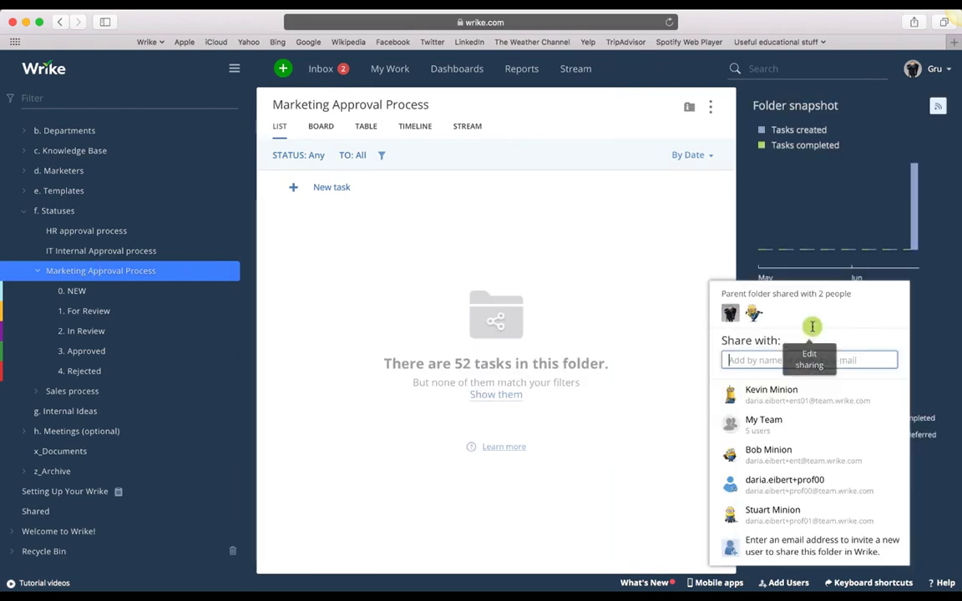
left_click(783, 380)
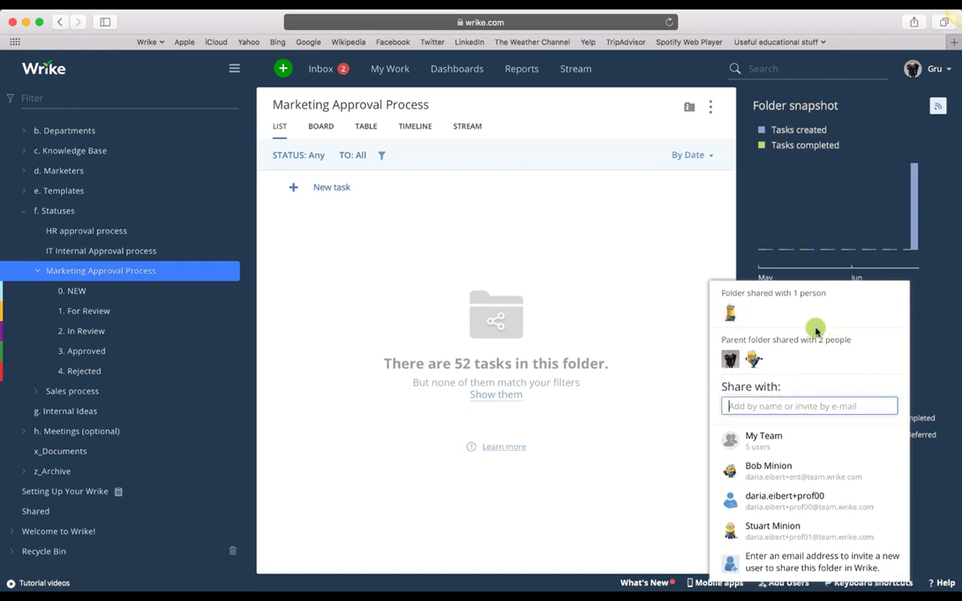
left_click(759, 471)
left_click(494, 507)
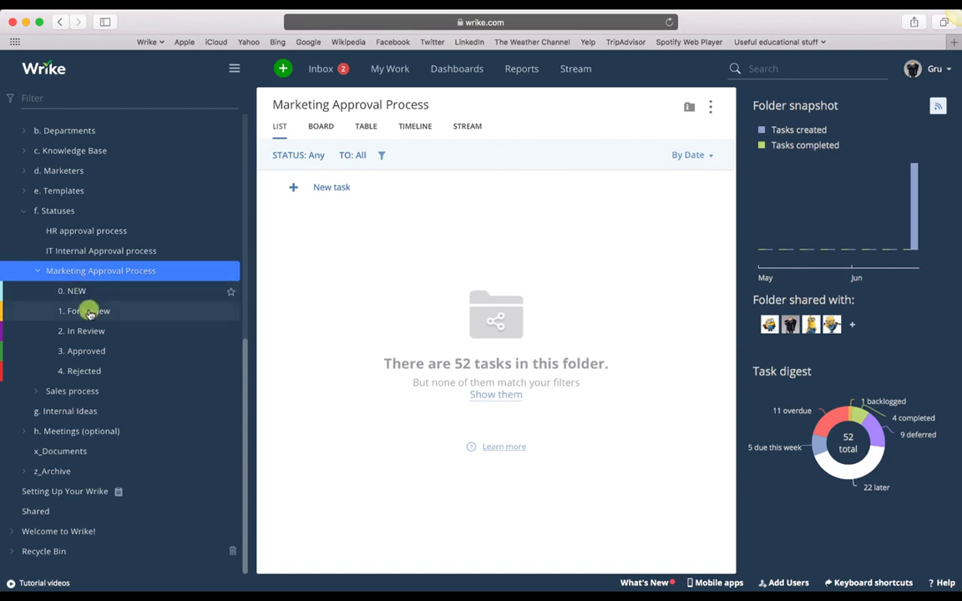
Open the 06-26 June 2017 project and check whom it is shared with
scroll(89, 372, "up", 5)
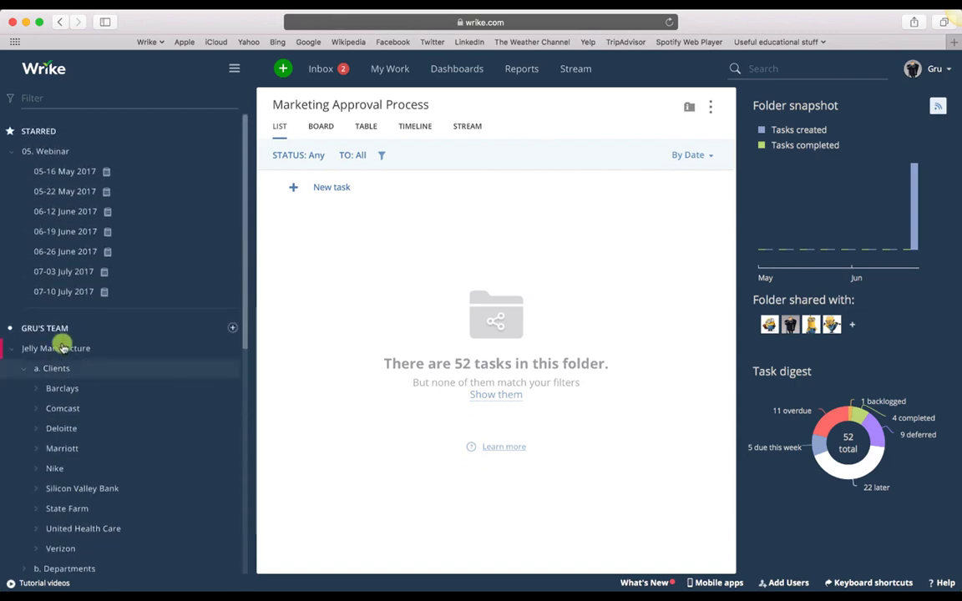
left_click(60, 251)
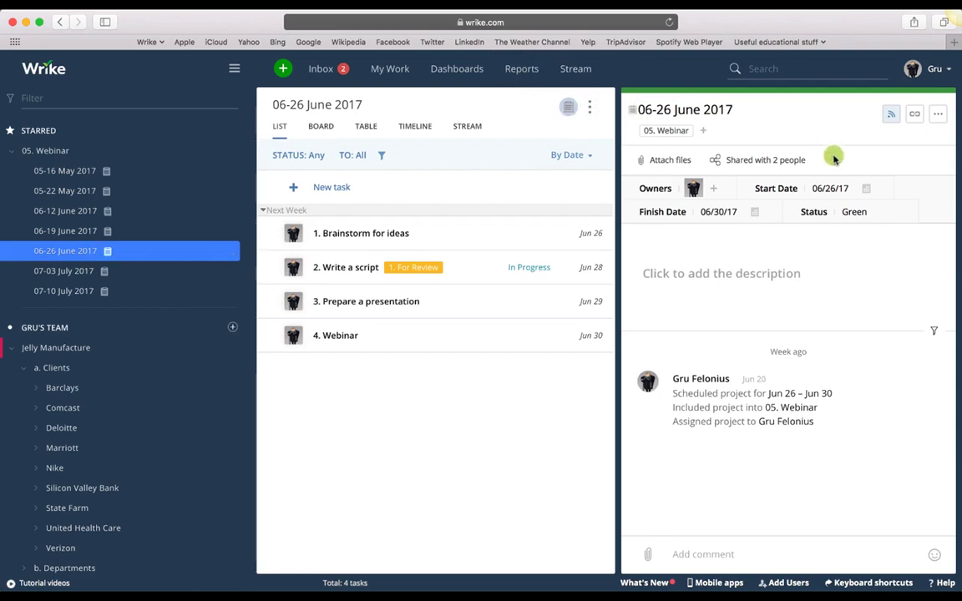
left_click(764, 166)
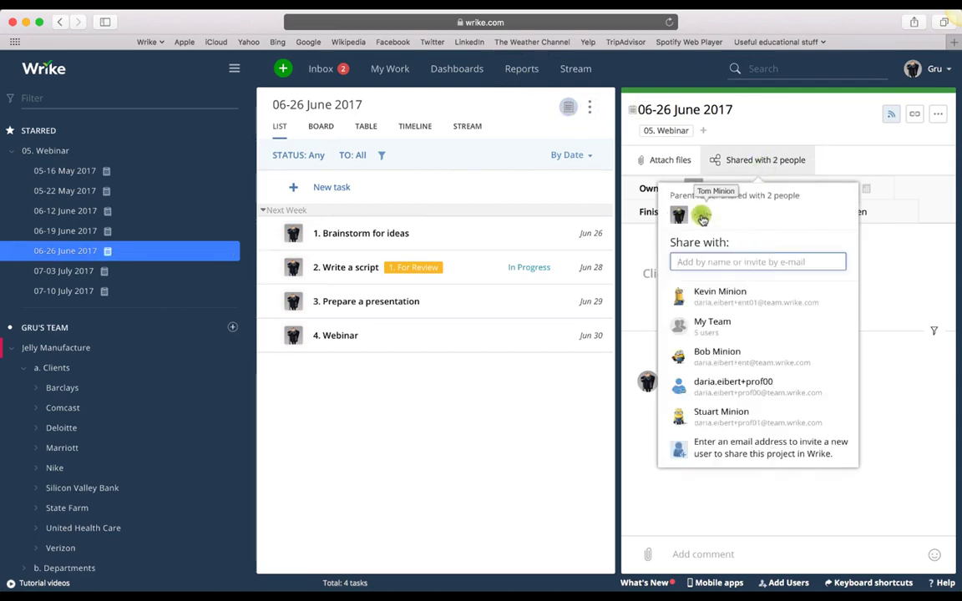
left_click(524, 431)
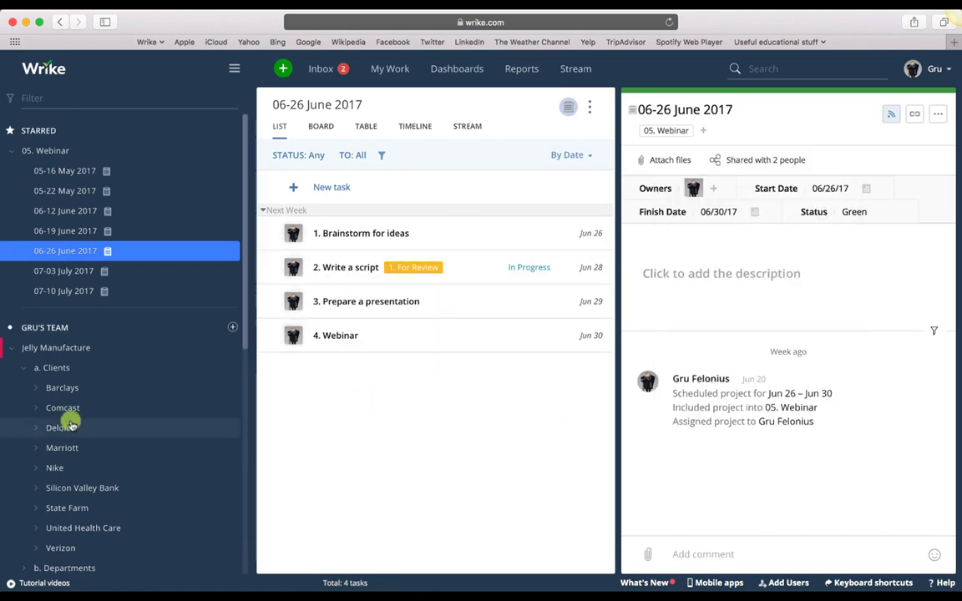
Follow the 2. Write a script task's tag to the 1. For Review folder and view that folder's sharing list
scroll(70, 420, "down", 10)
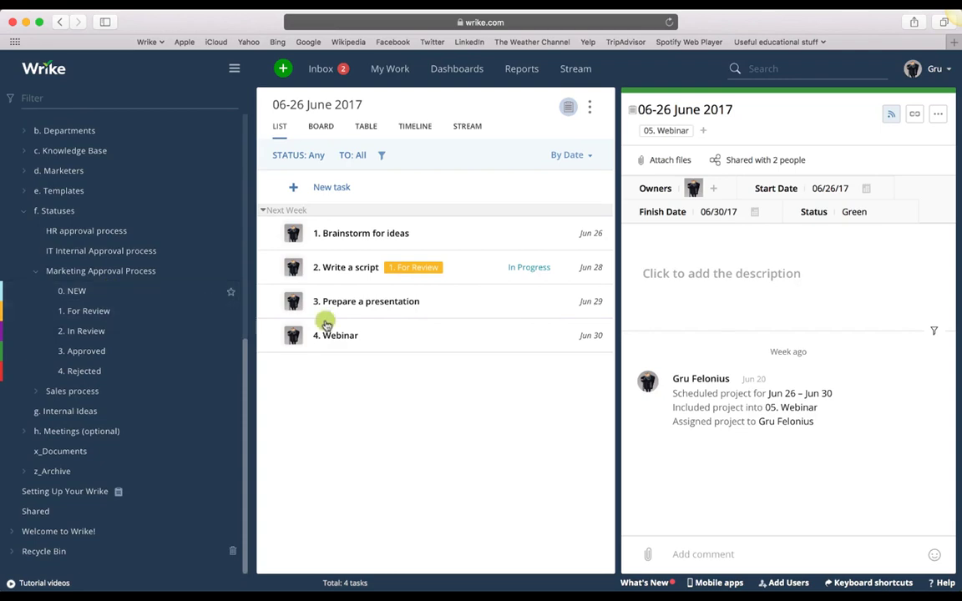
left_click(347, 275)
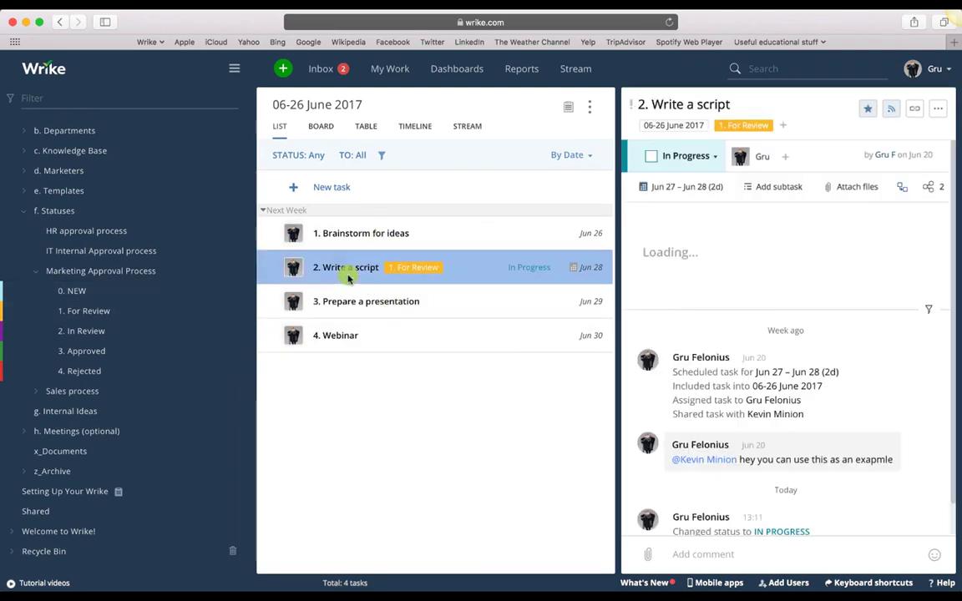
left_click(410, 270)
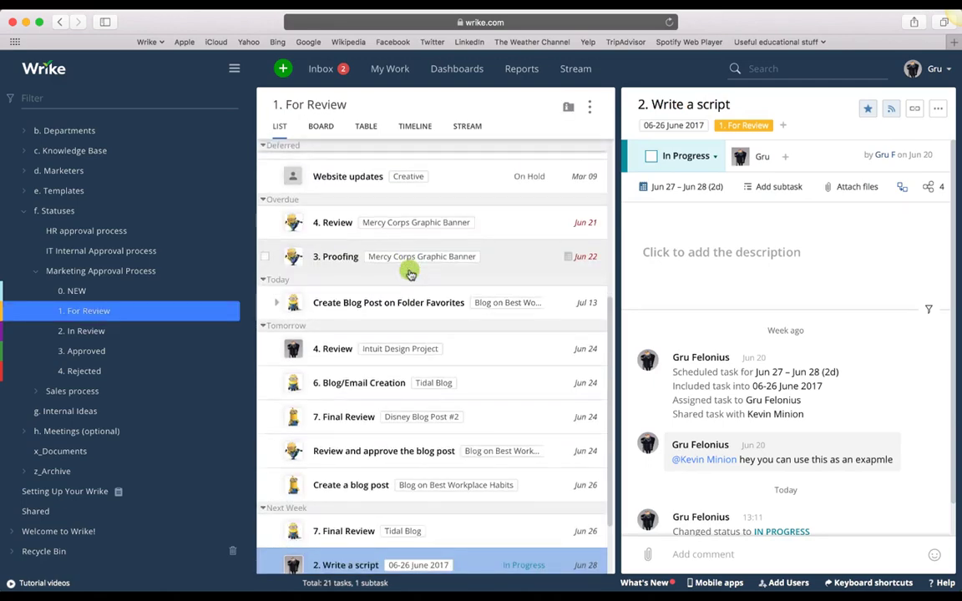
left_click(563, 107)
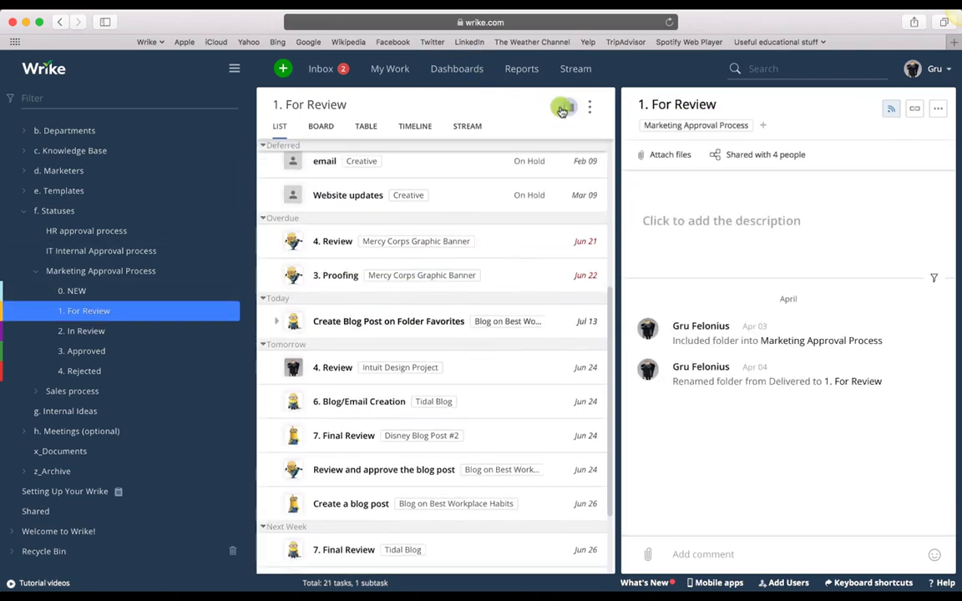
left_click(765, 155)
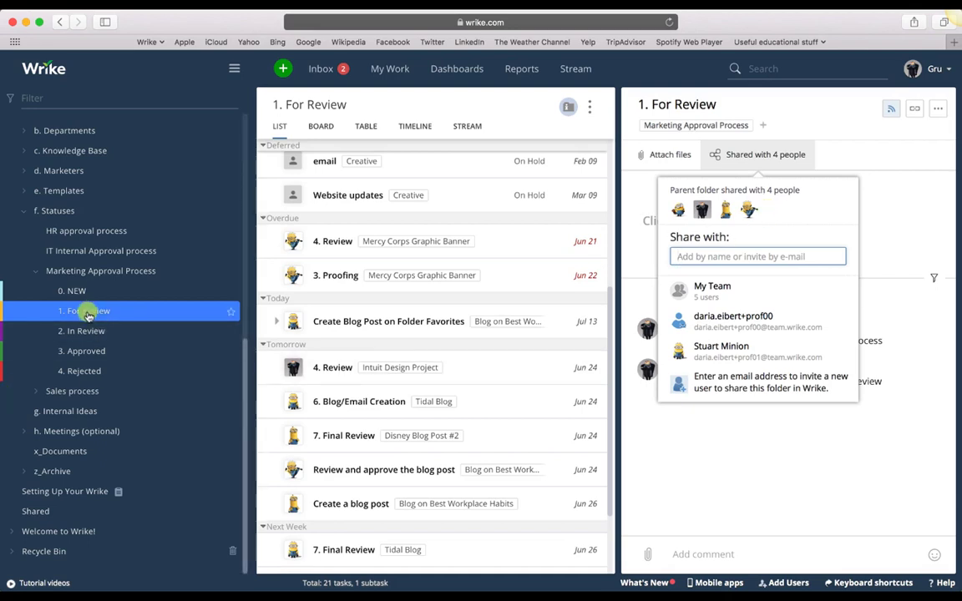
Share the a. Clients folder with the last individual user among the suggestions
scroll(88, 315, "up", 10)
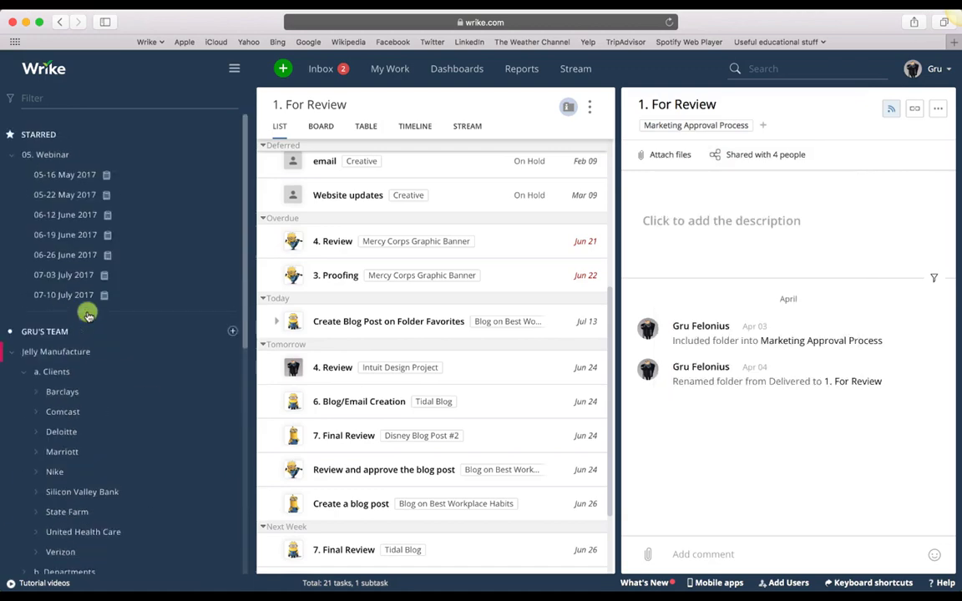
left_click(53, 368)
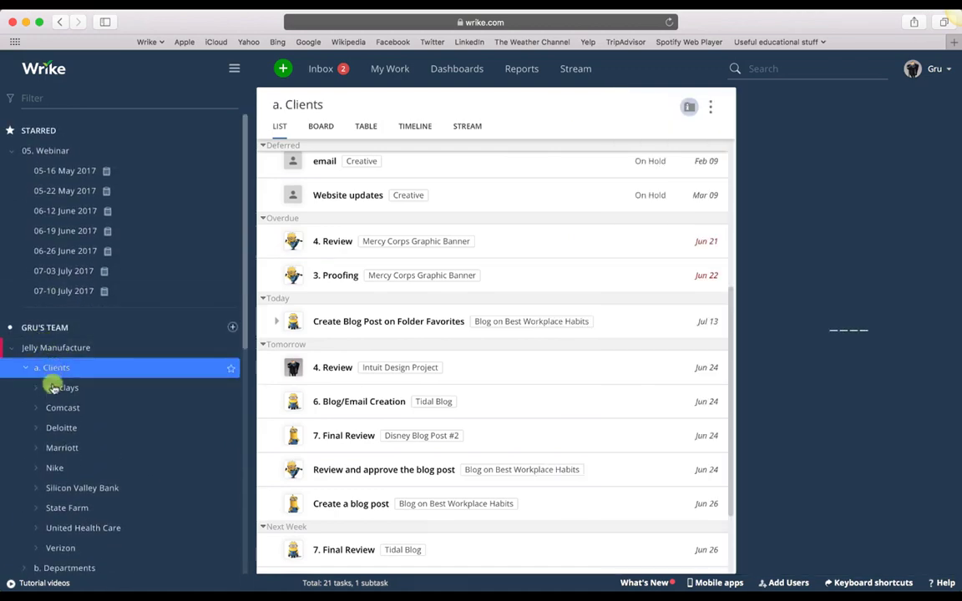
left_click(56, 388)
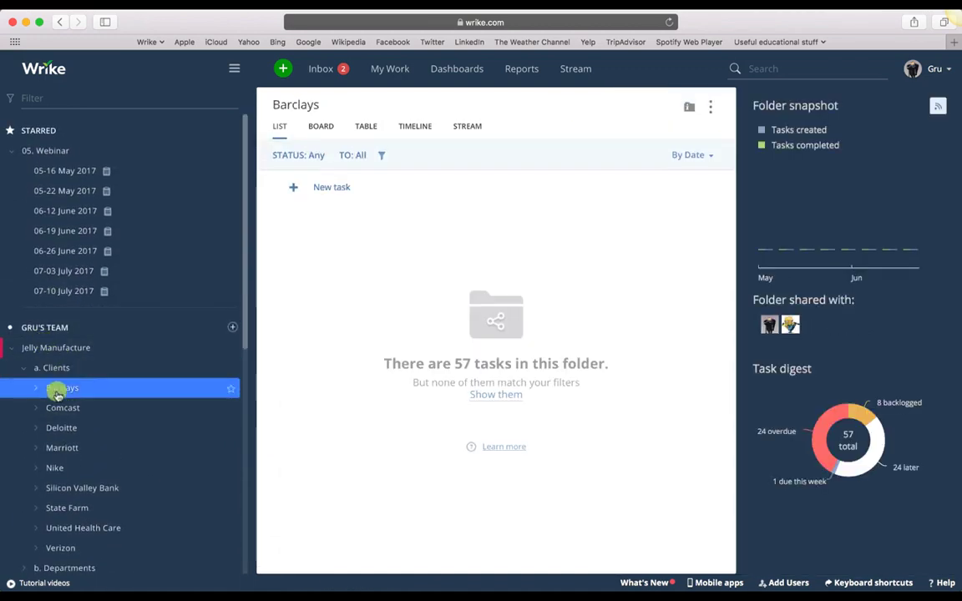
left_click(56, 368)
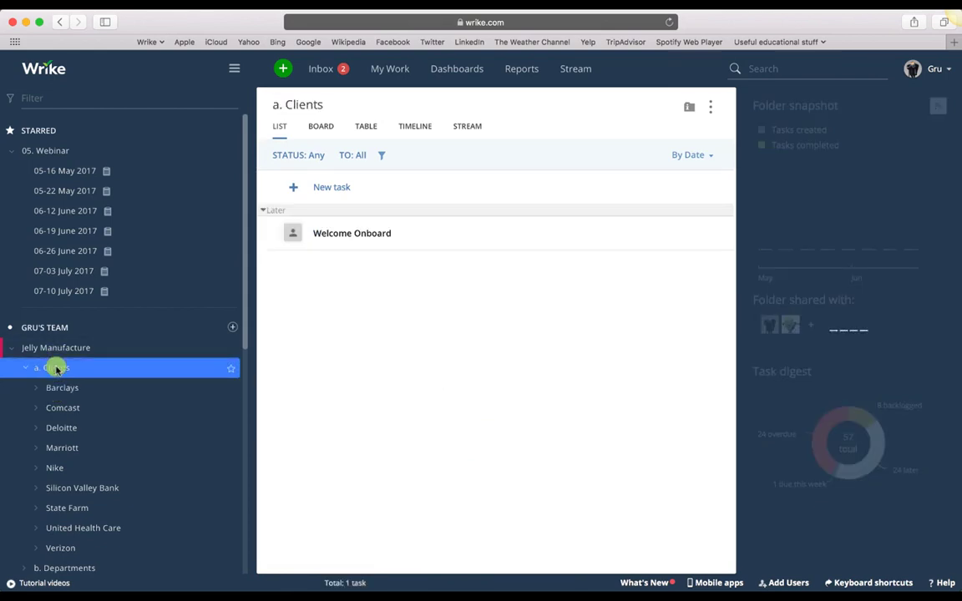
left_click(808, 326)
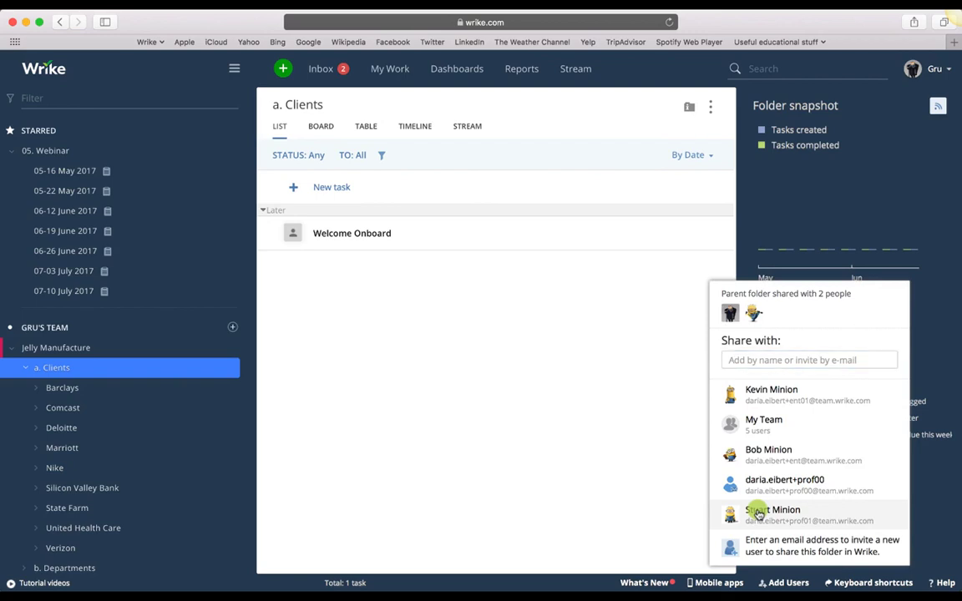
left_click(758, 514)
left_click(428, 431)
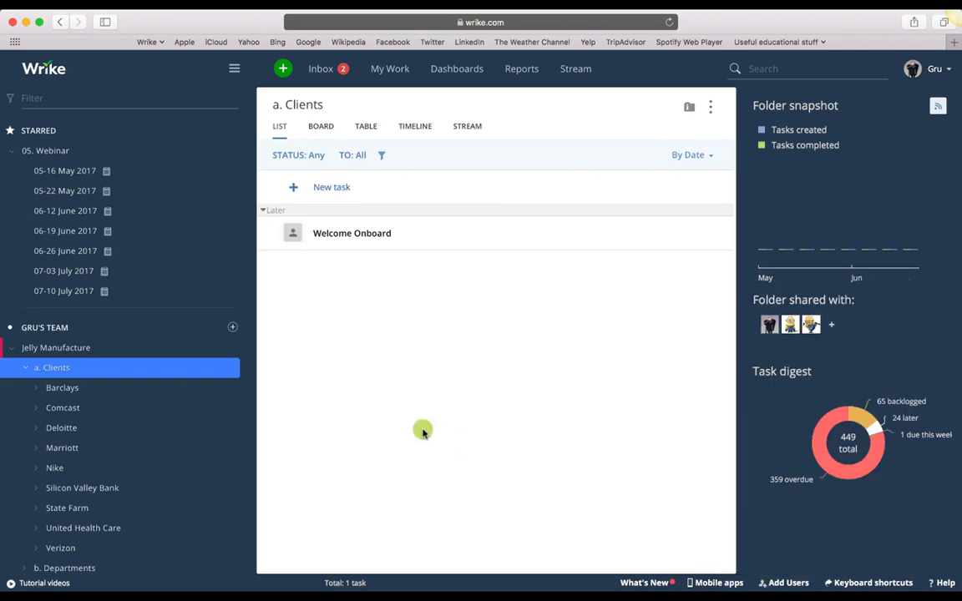
Add the 2. Write a script task of the 06-26 June 2017 project to the Barclays folder and open that folder
left_click(56, 255)
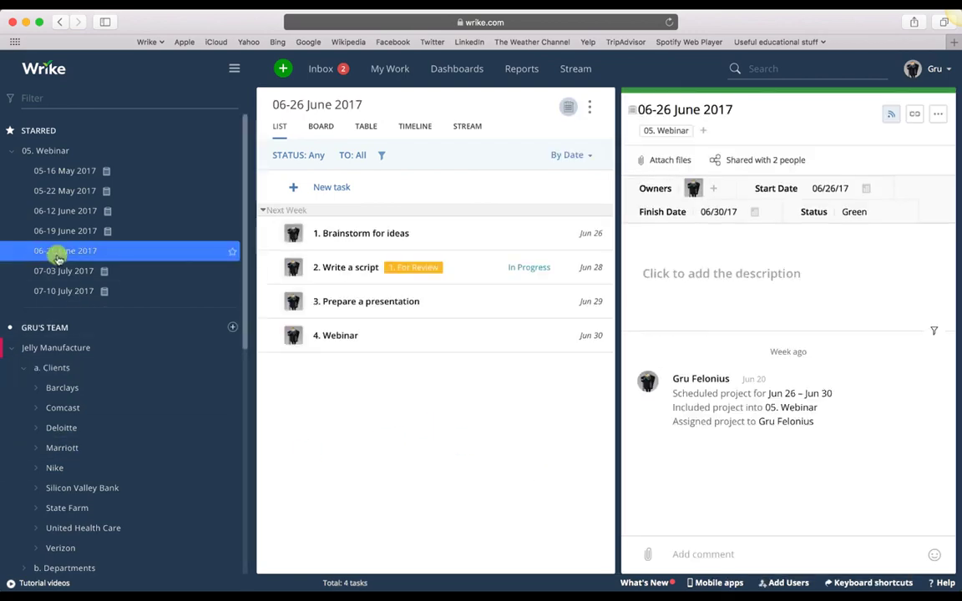
left_click(459, 270)
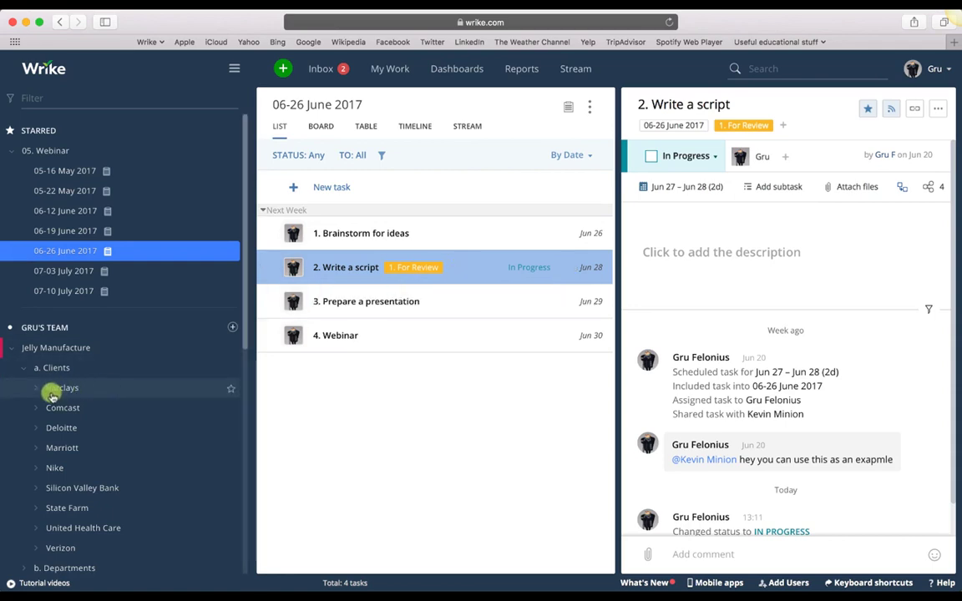
left_click_drag(50, 388, 783, 125)
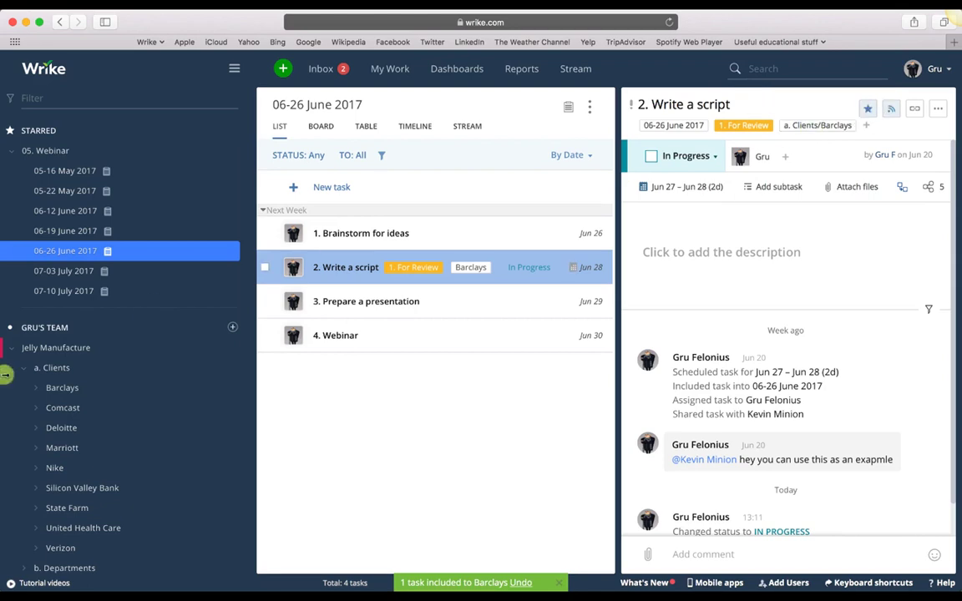
left_click(71, 389)
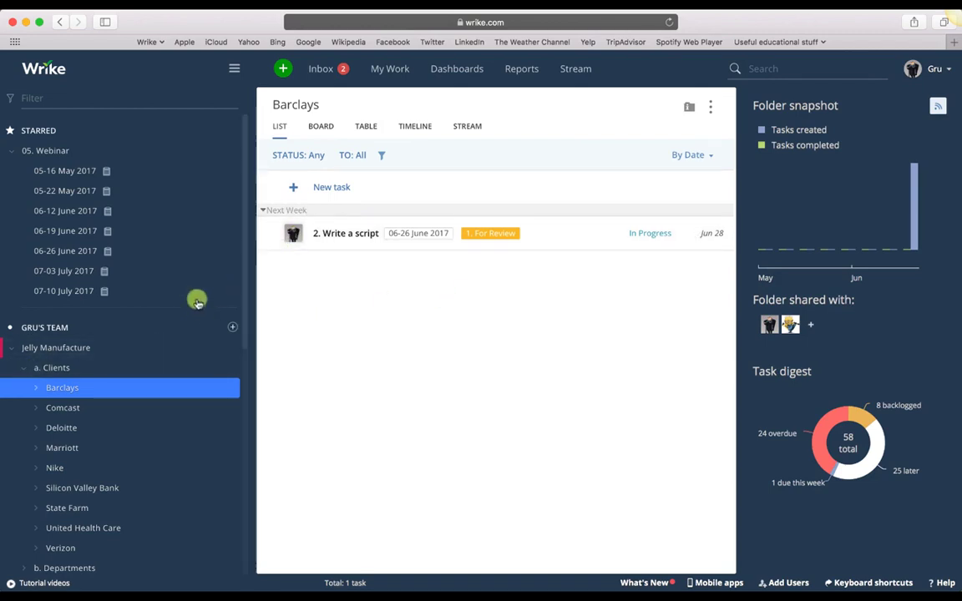
Collapse the 05. Webinar, a. Clients and f. Statuses folders, and open the Jelly Manufacture folder
scroll(185, 243, "down", 3)
scroll(185, 240, "up", 3)
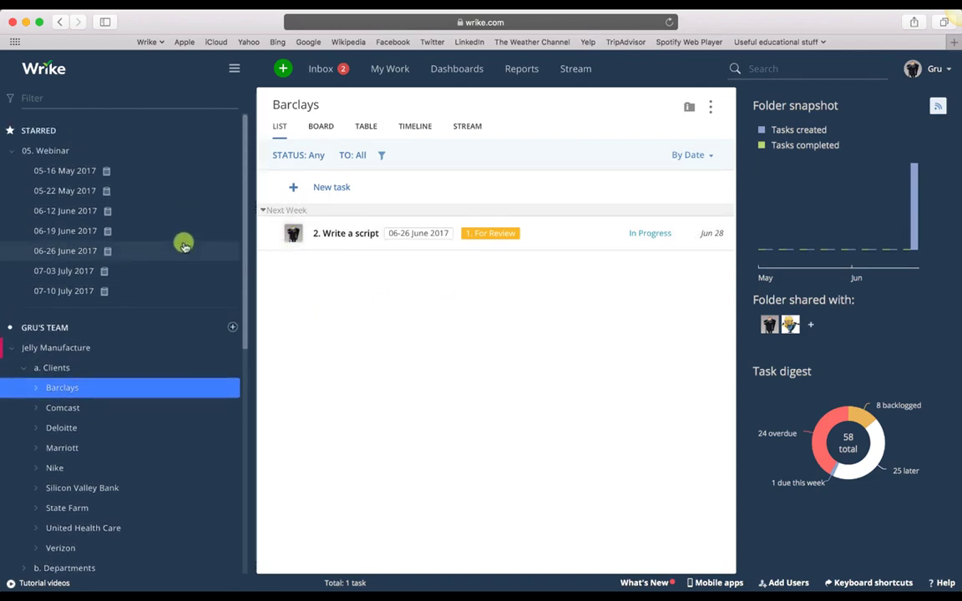
left_click(12, 151)
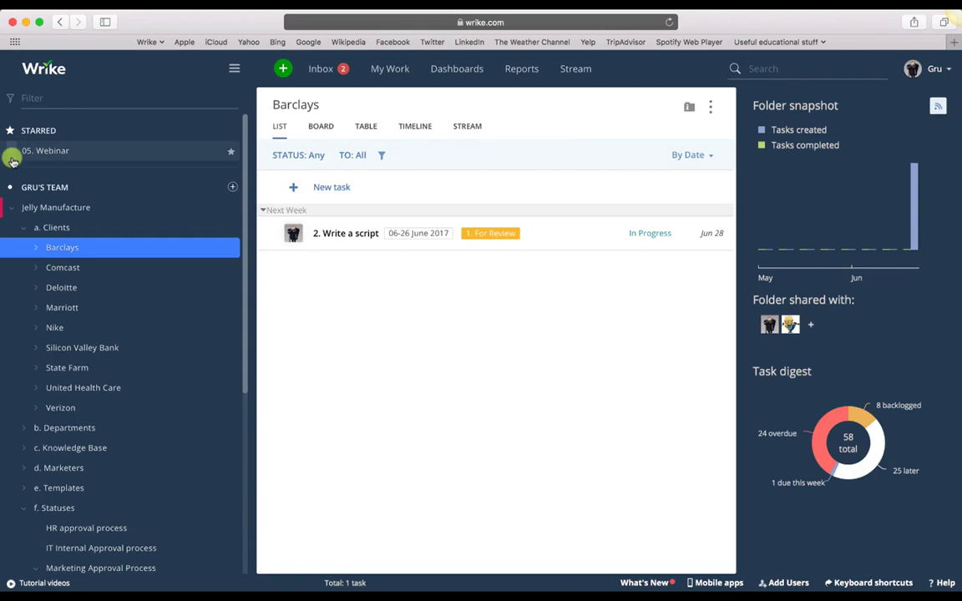
left_click(19, 228)
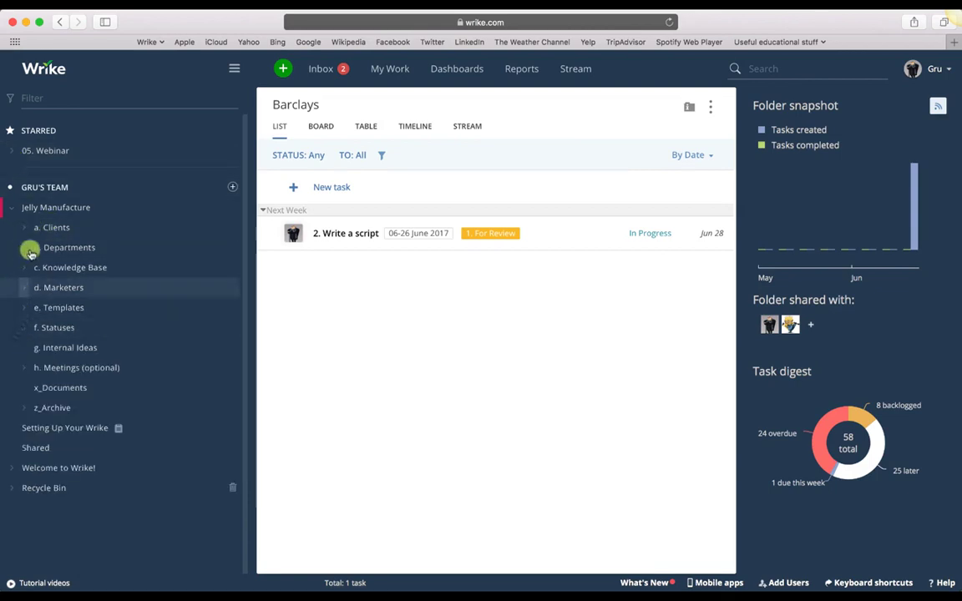
left_click(52, 208)
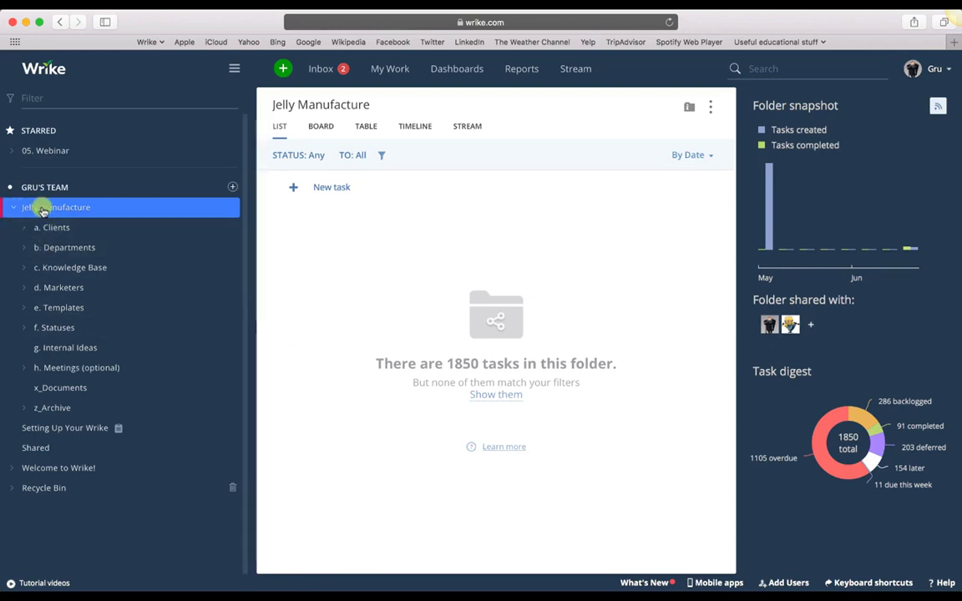
View the Video Project template inside d. Marketers, Templates, Creative, and collapse the d. Marketers folder again
left_click(23, 287)
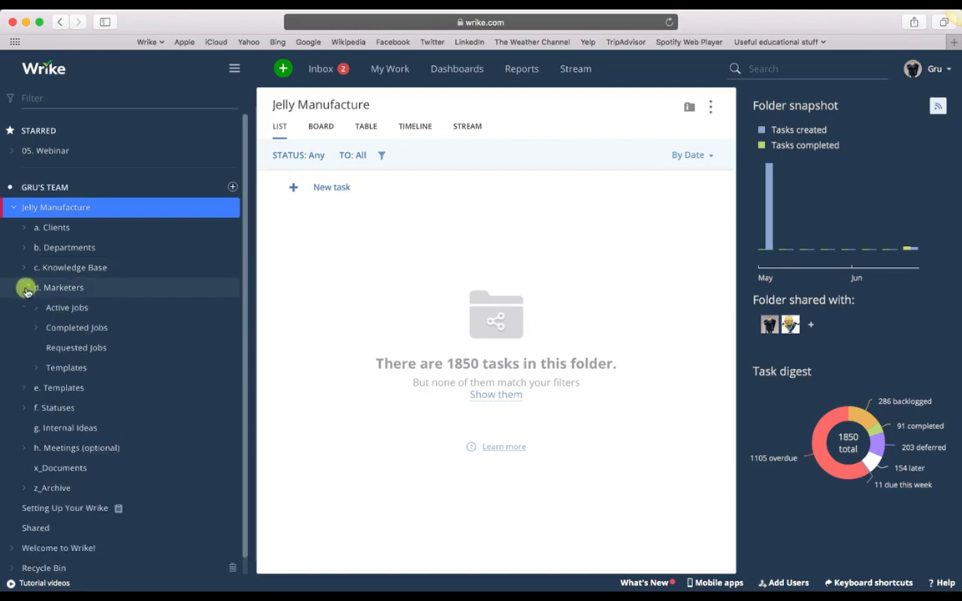
left_click(34, 370)
left_click(44, 387)
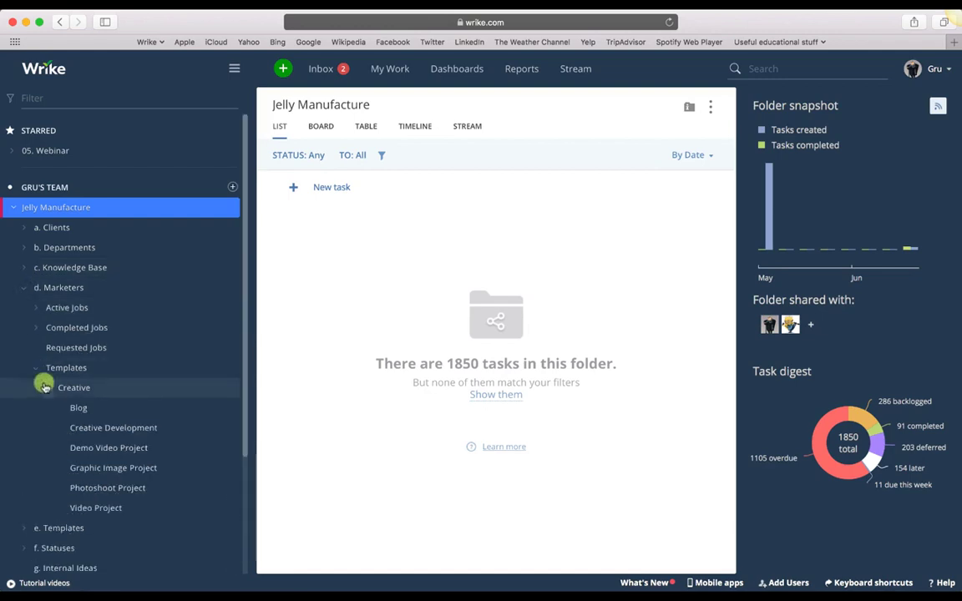
left_click(80, 508)
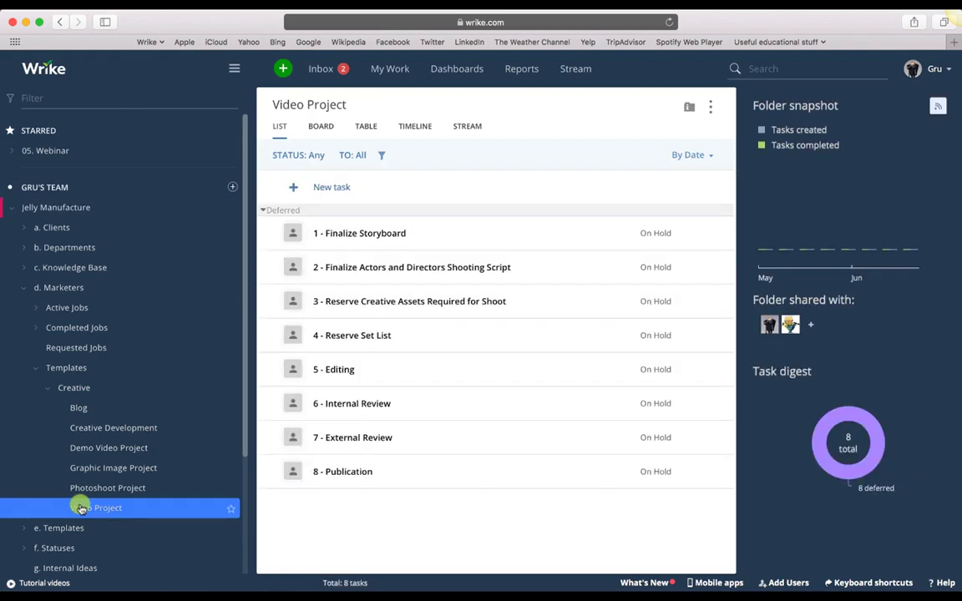
left_click(35, 367)
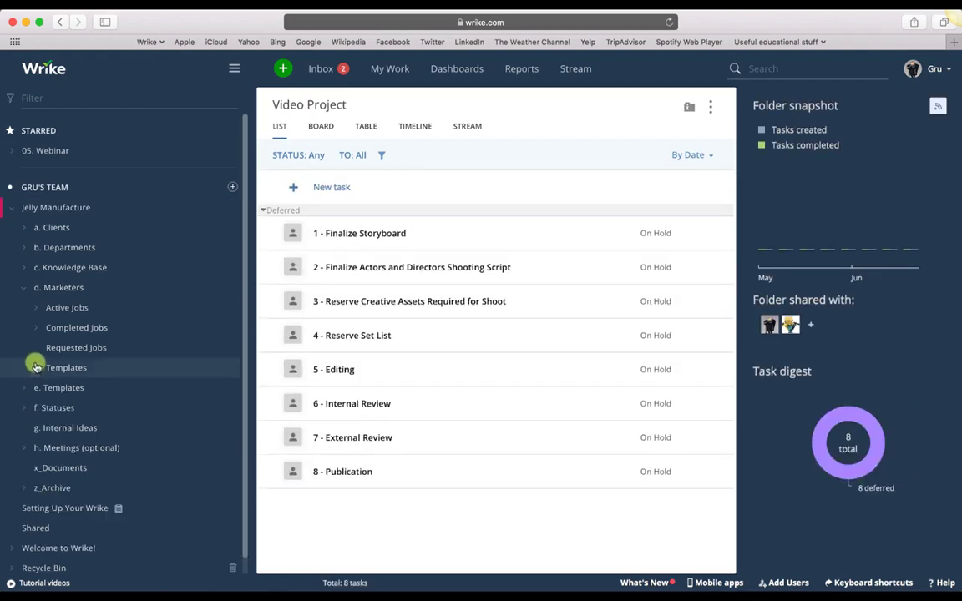
left_click(21, 289)
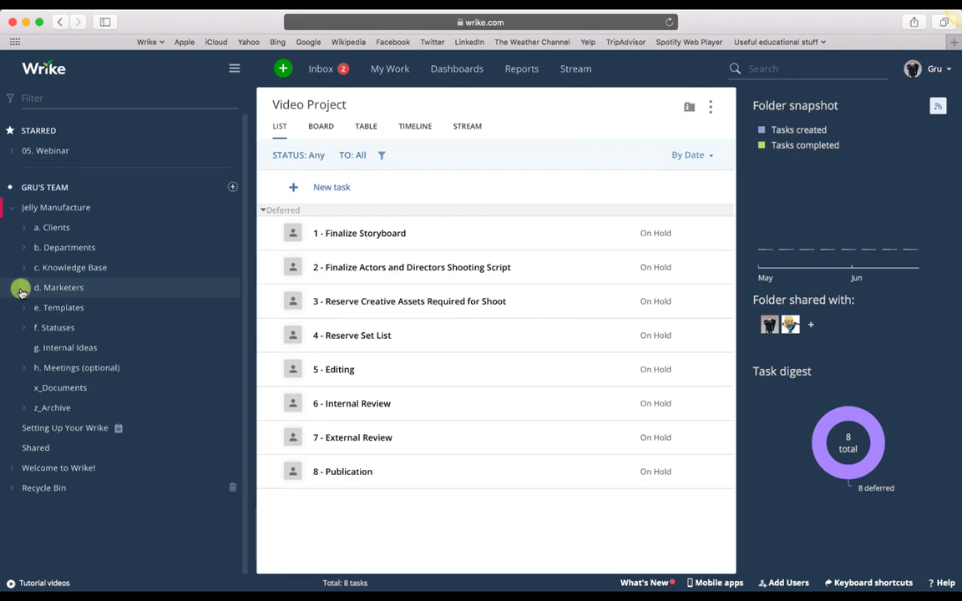
Share the 01. Creative folder of the Marketing department with the second individual user among the suggestions
left_click(23, 247)
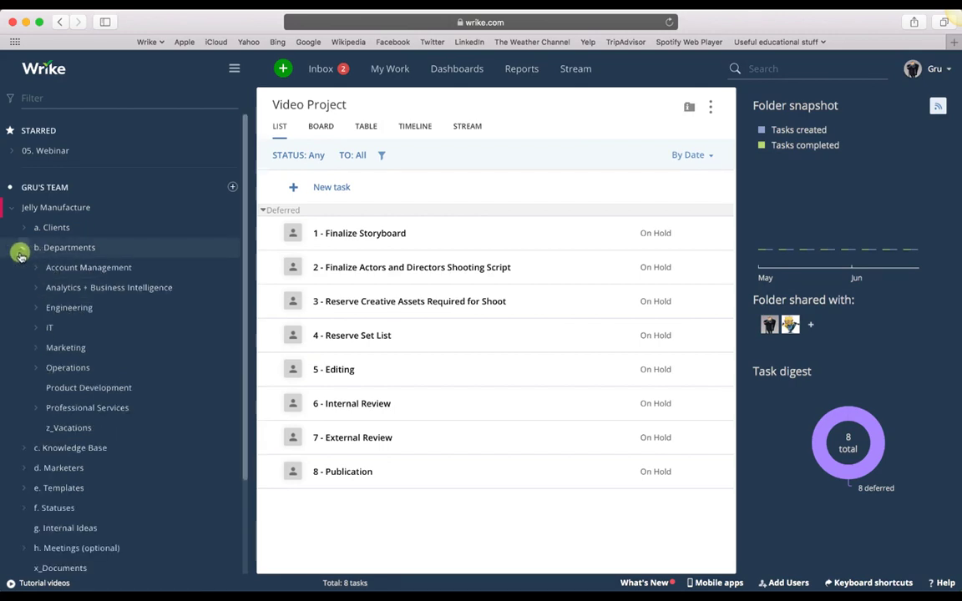
left_click(28, 347)
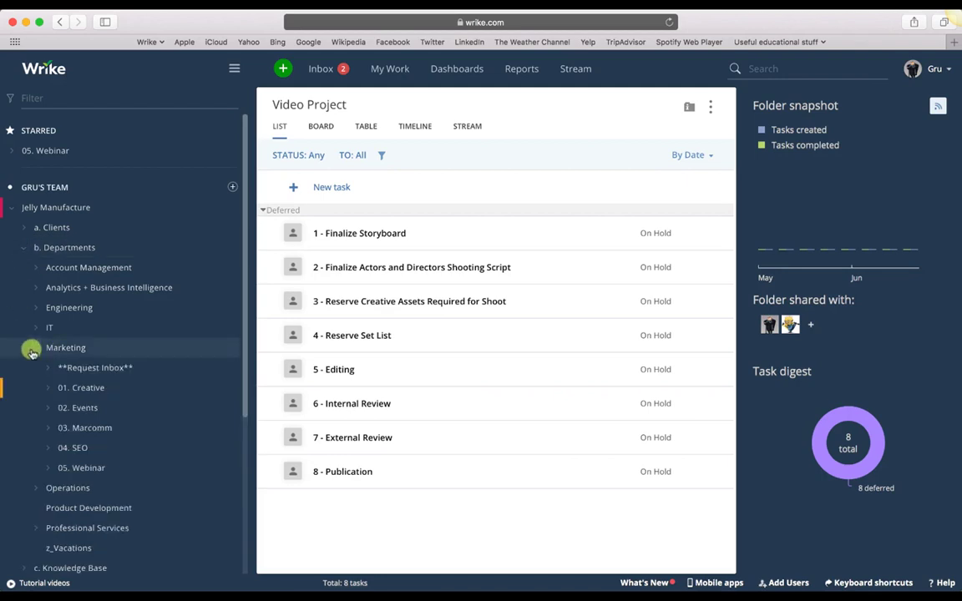
scroll(104, 363, "down", 1)
left_click(81, 326)
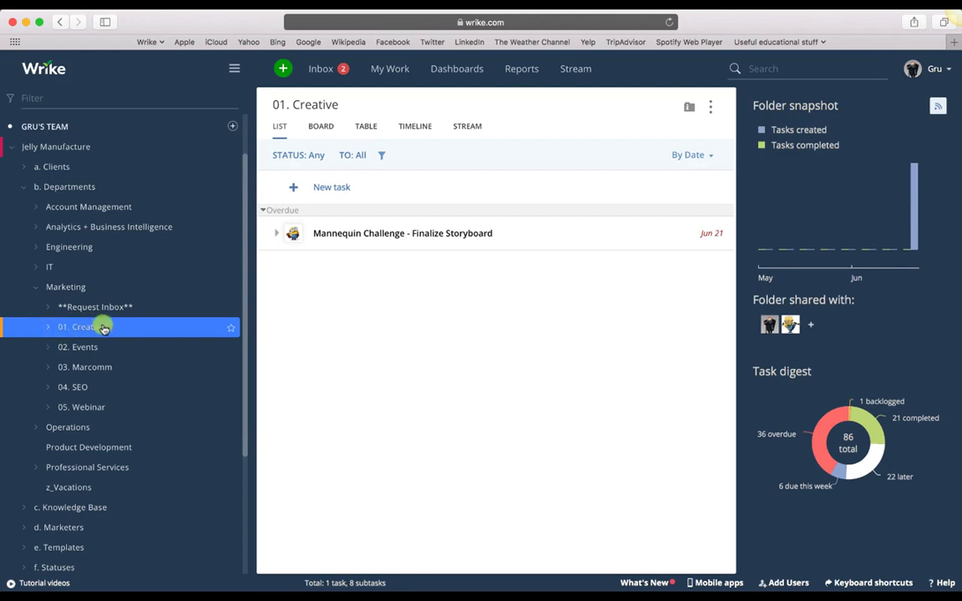
left_click(810, 324)
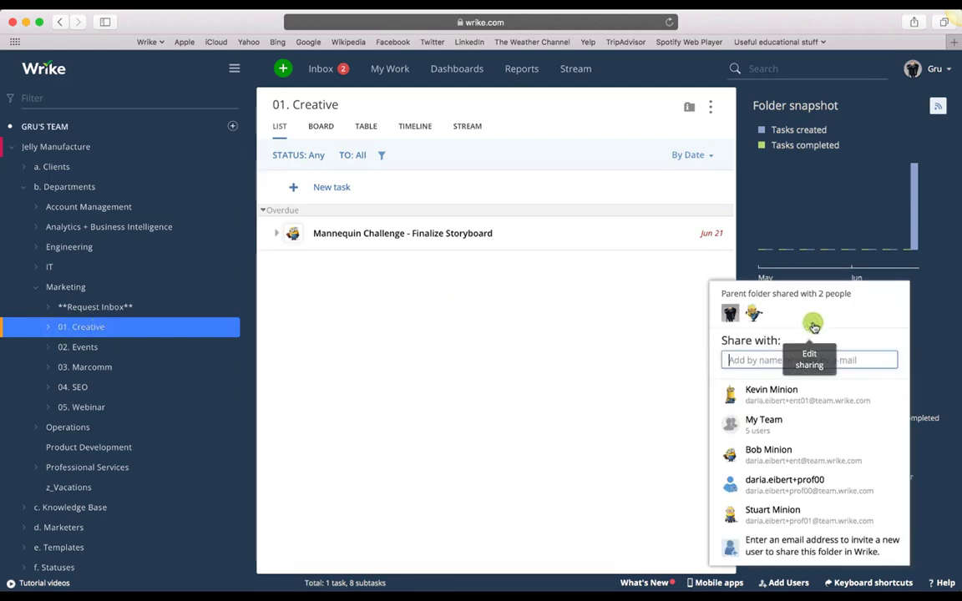
left_click(772, 470)
left_click(538, 434)
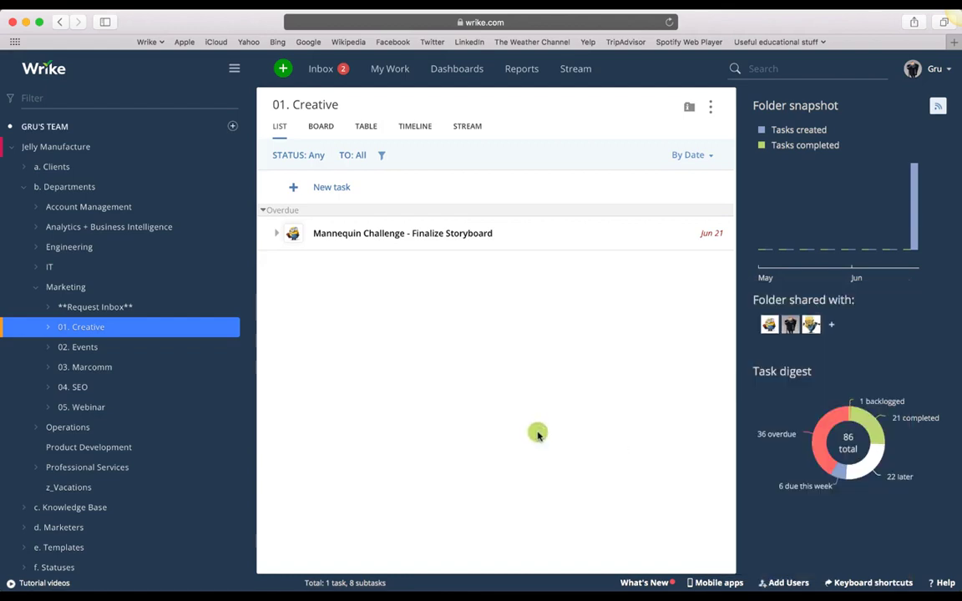
Remove the newly added user from the 01. Creative folder's sharing and open its Blog on Best Workplace Habits project
left_click(49, 328)
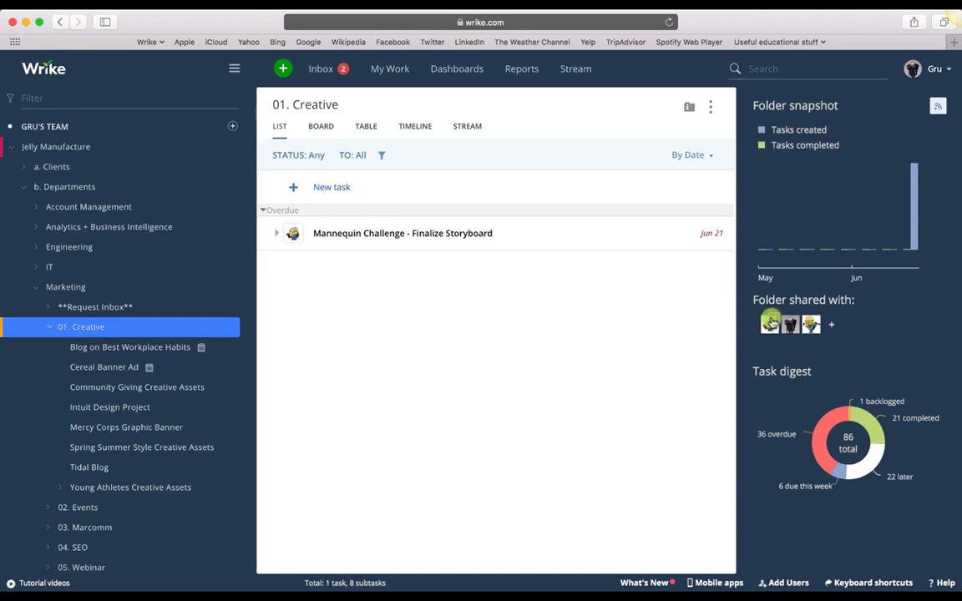
left_click(769, 321)
left_click(104, 349)
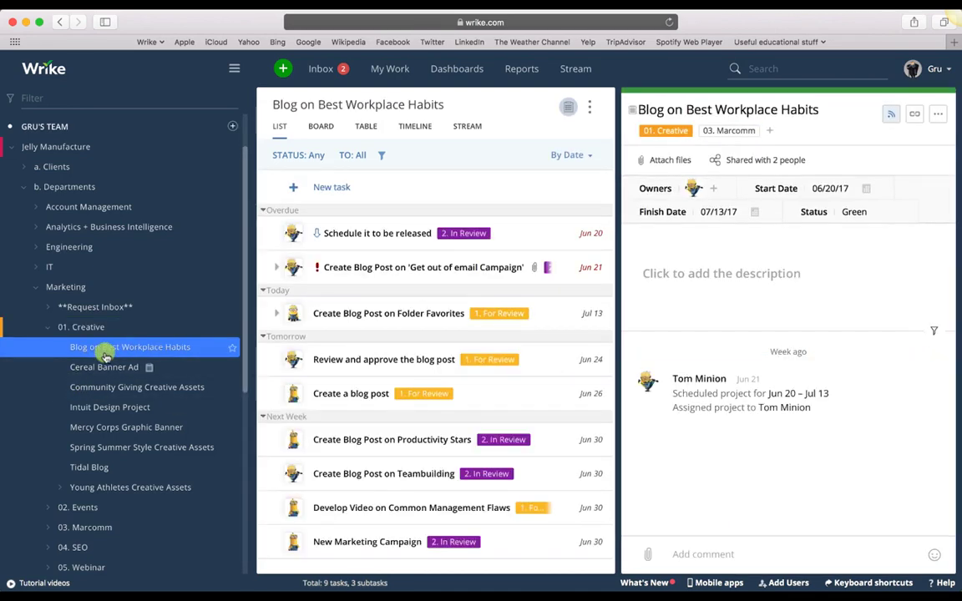
Share the Blog on Best Workplace Habits project with the second individual user suggested, and remove that user from its sharing again
left_click(735, 162)
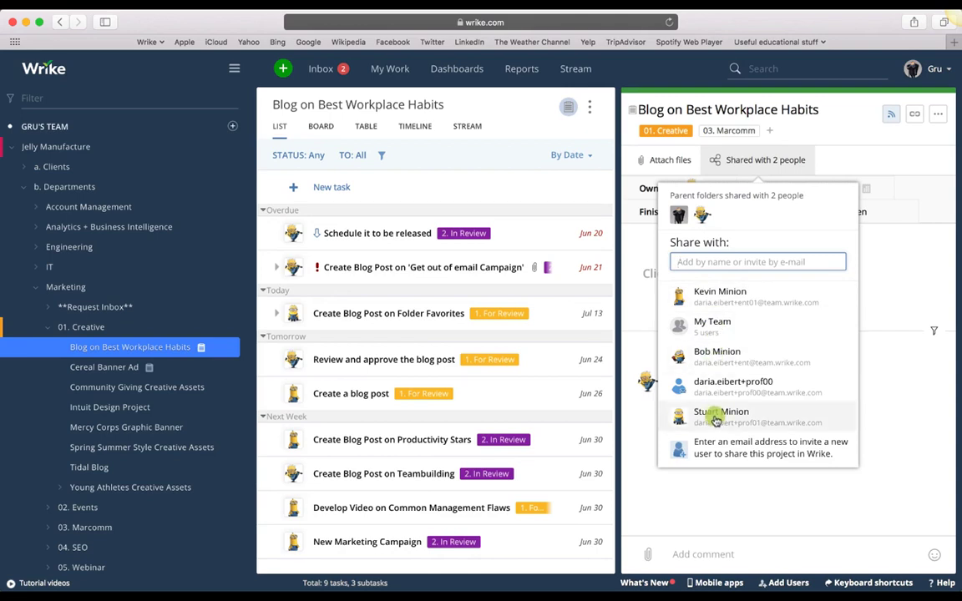
left_click(711, 359)
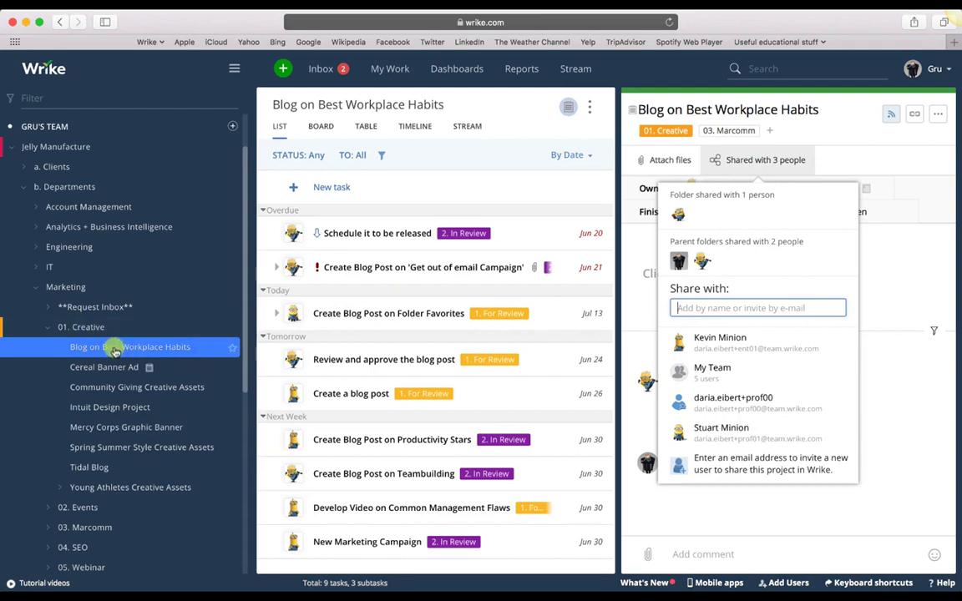
left_click(684, 213)
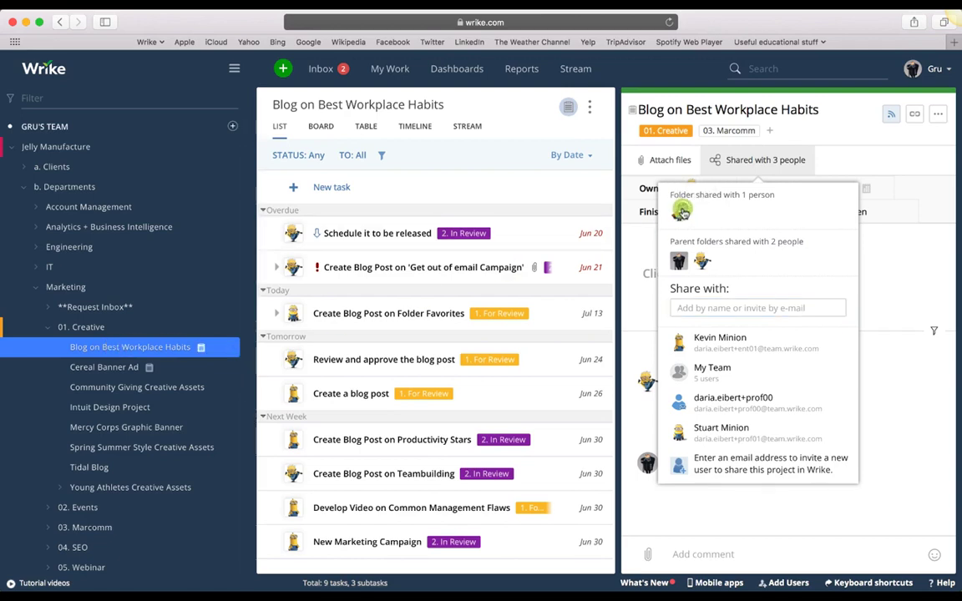
left_click(591, 106)
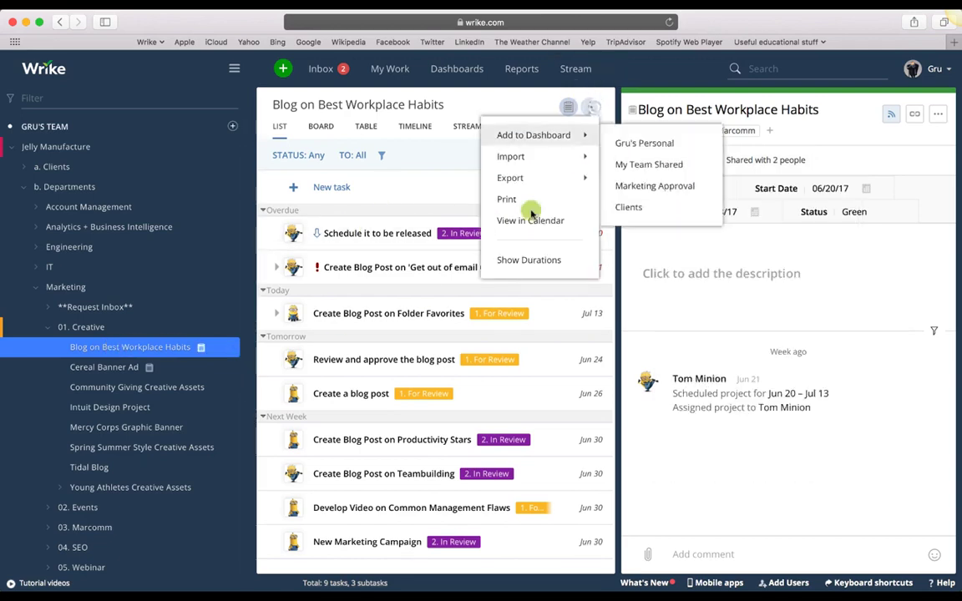
left_click(437, 164)
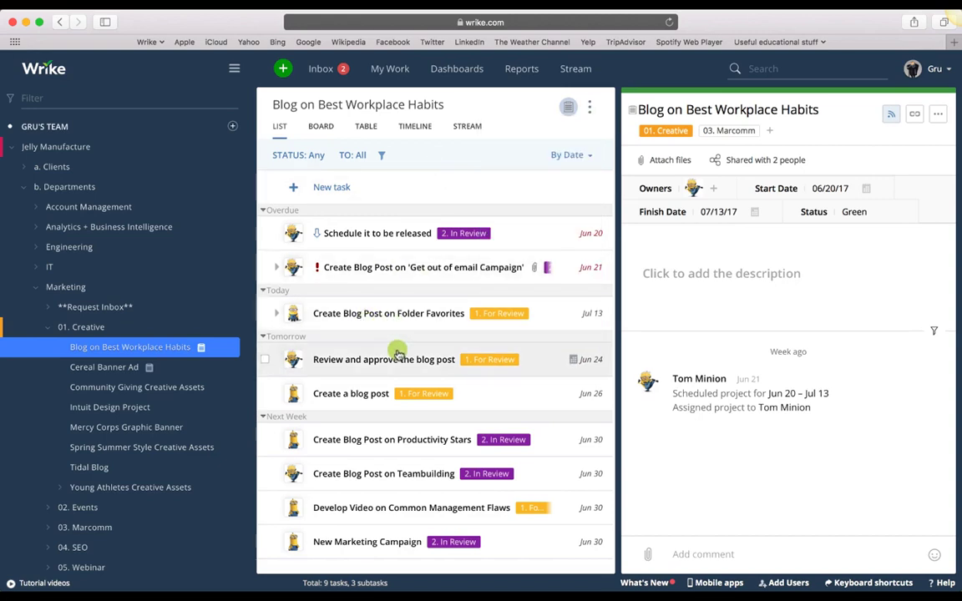
On the New Marketing Campaign task, post a comment mentioning the colleague: "pls use this task as a tepmlate, feel free to come back if you have any questions ;)"
left_click(327, 545)
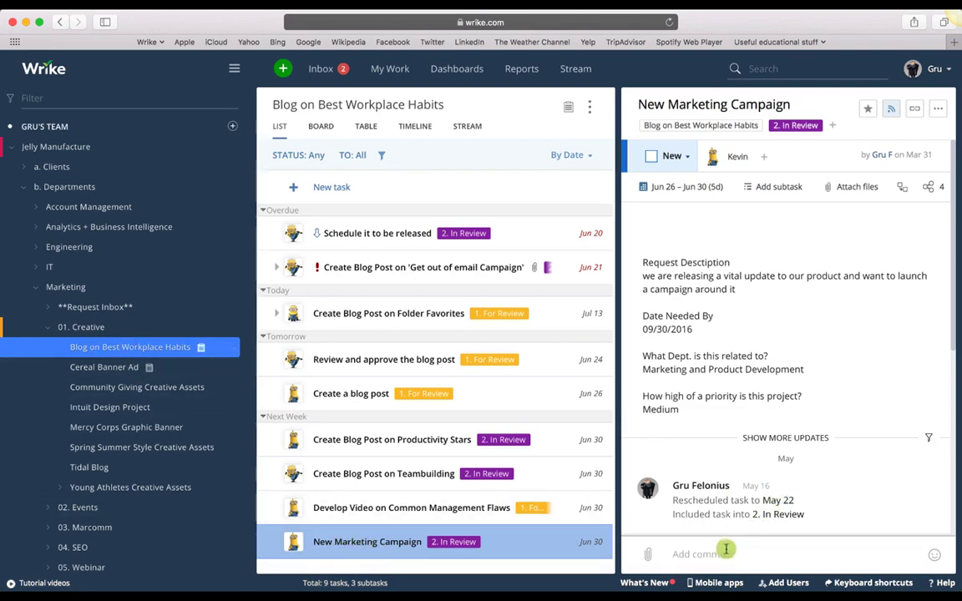
left_click(668, 553)
type("@bob")
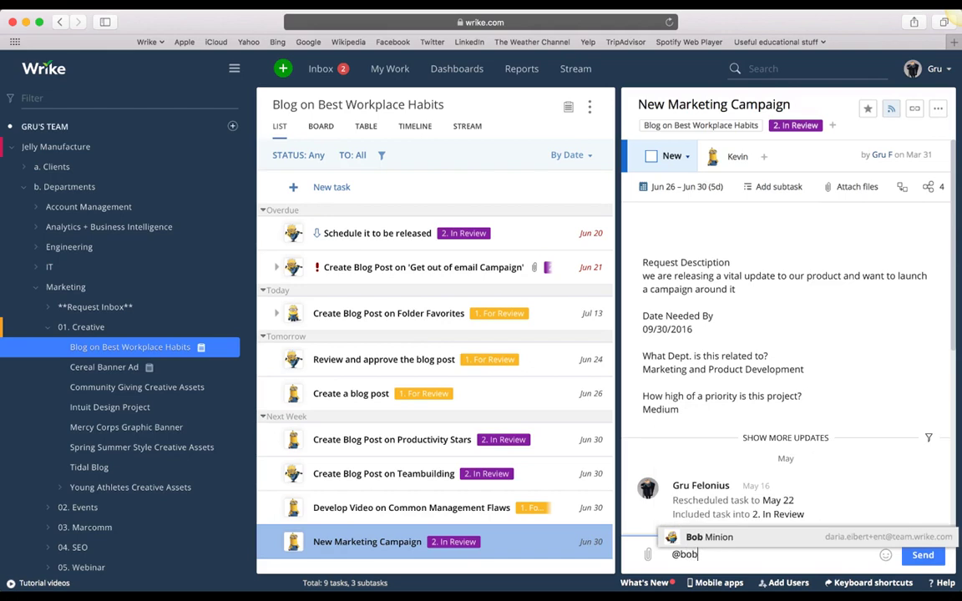
left_click(686, 538)
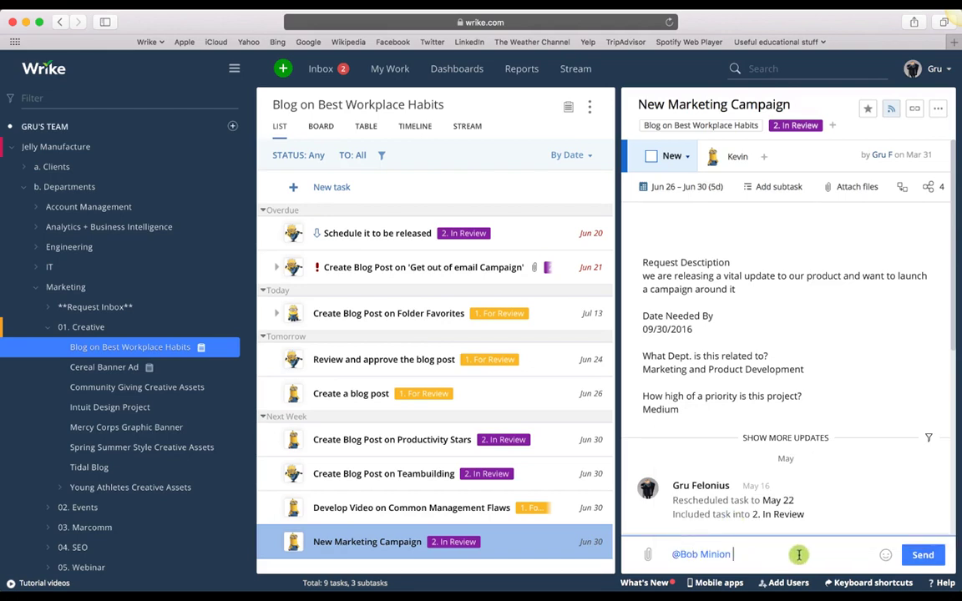
type("pls use this ta")
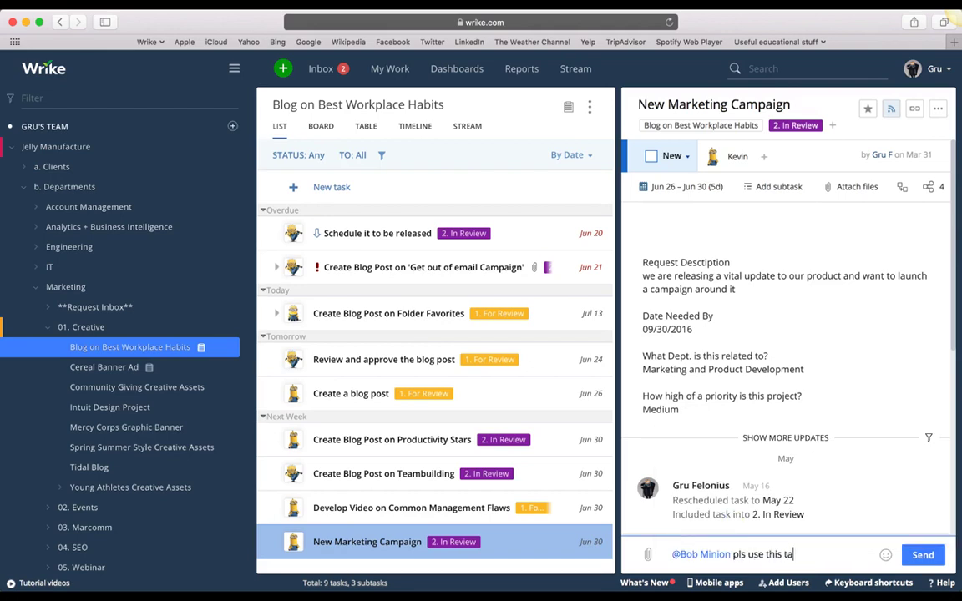
type("sk as a tepmlate")
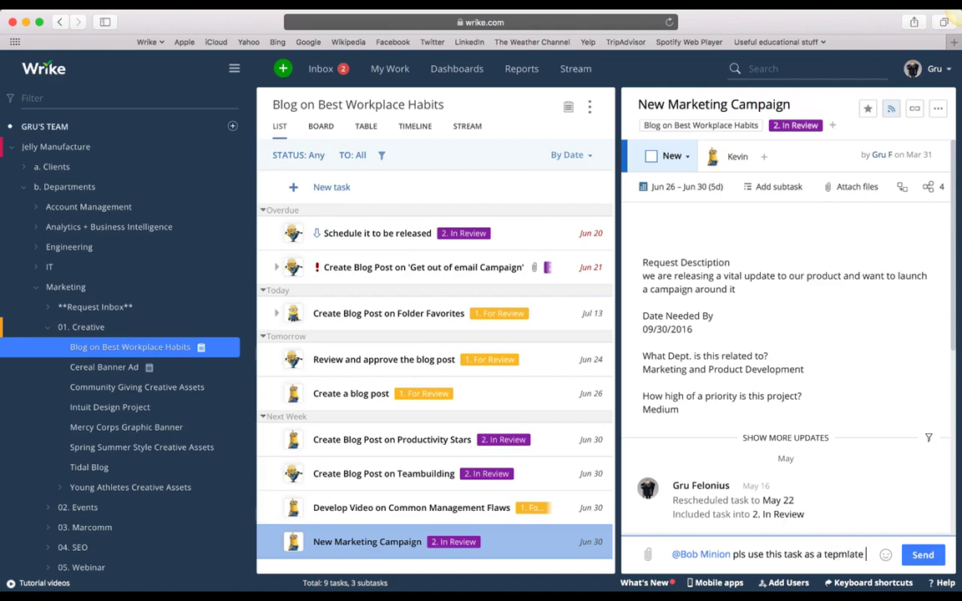
type(", feel f")
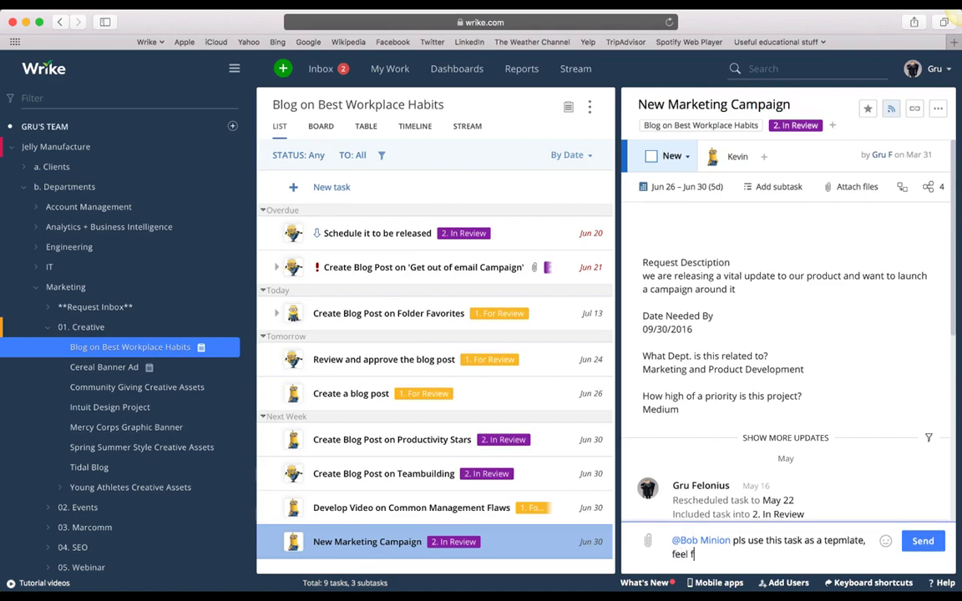
type("ree to come back")
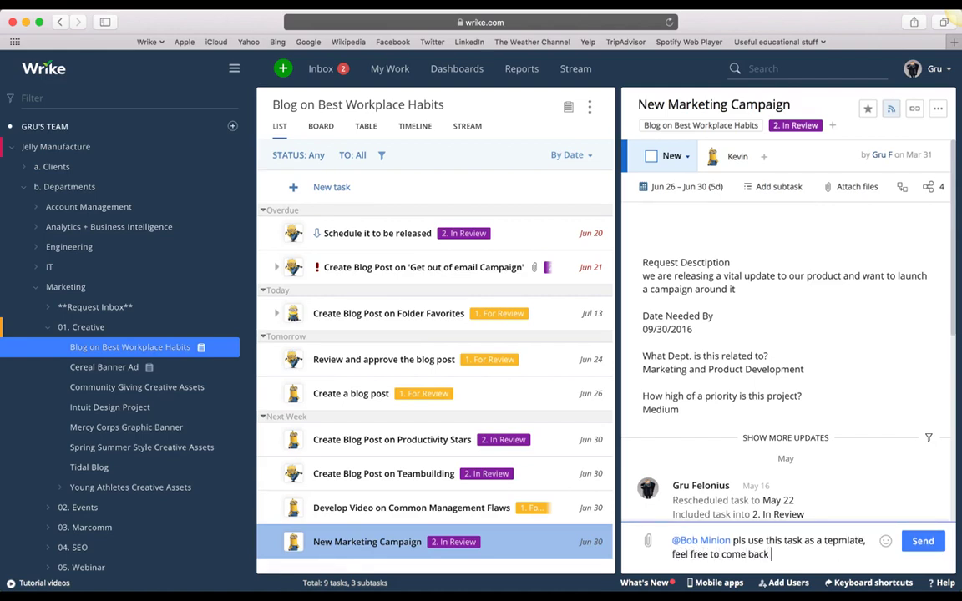
type(" if you have any questi")
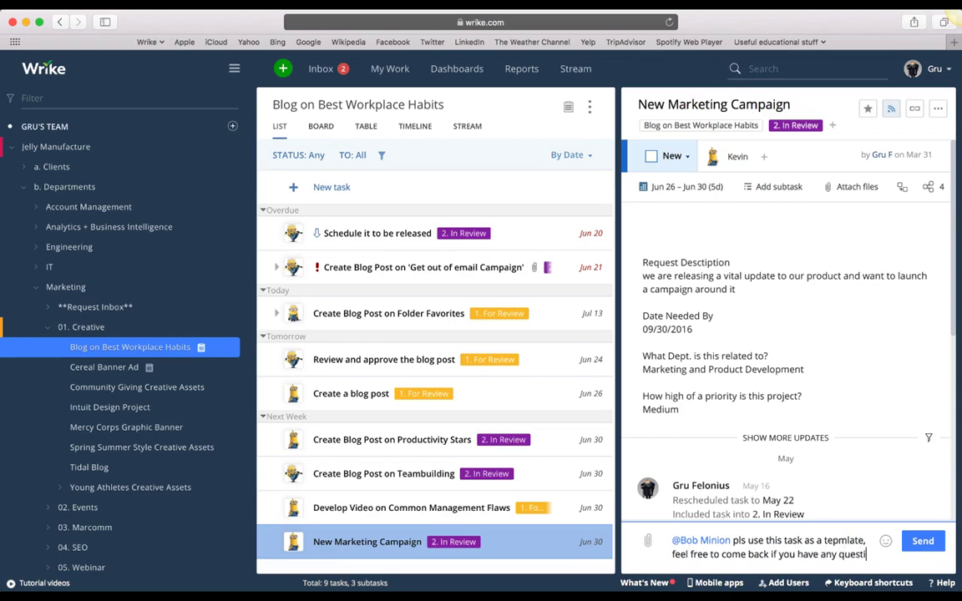
type("ons ;)")
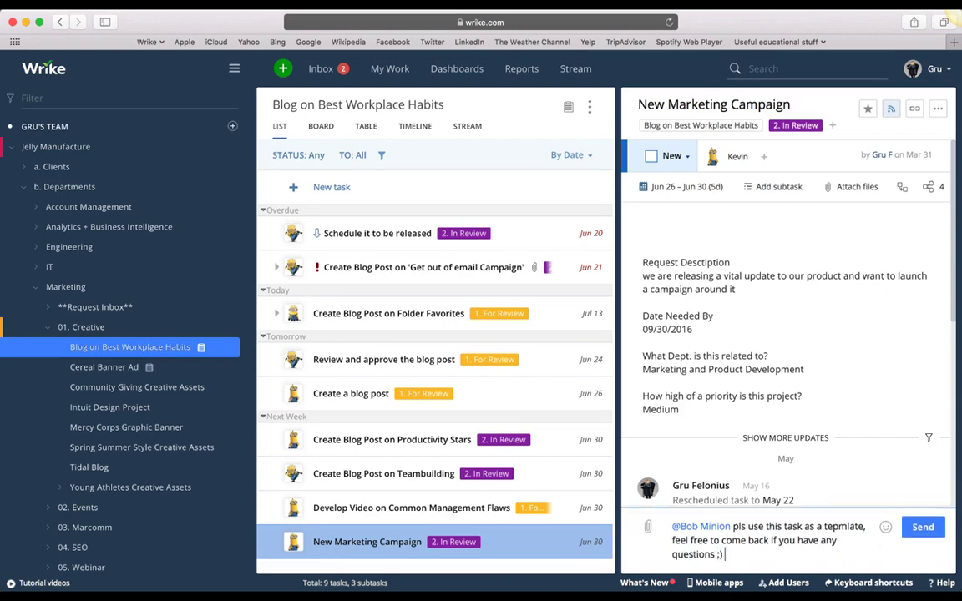
key("Return")
Review the posted comment in the New Marketing Campaign task's updates and check who the task is shared with
scroll(830, 473, "down", 3)
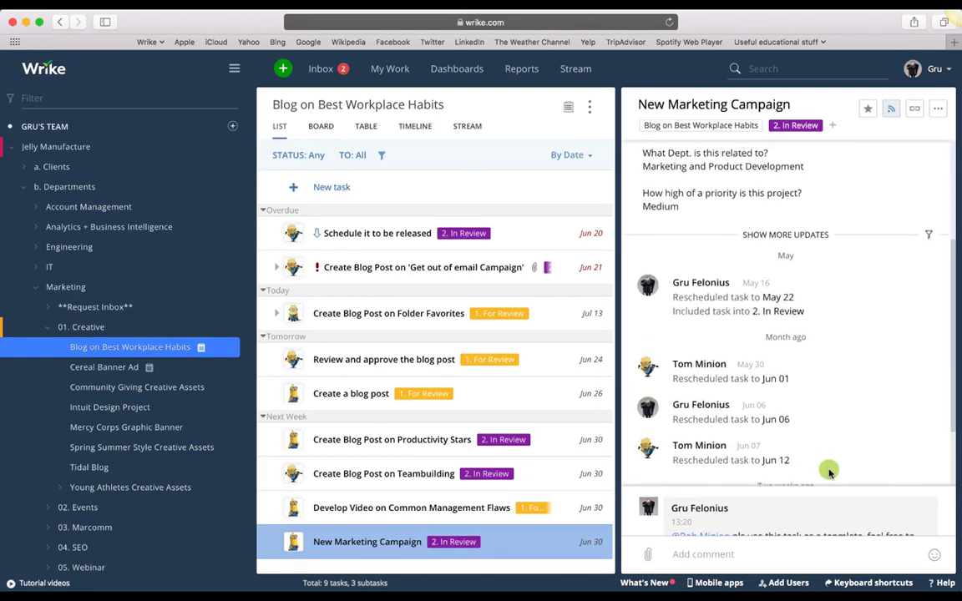
scroll(827, 443, "down", 5)
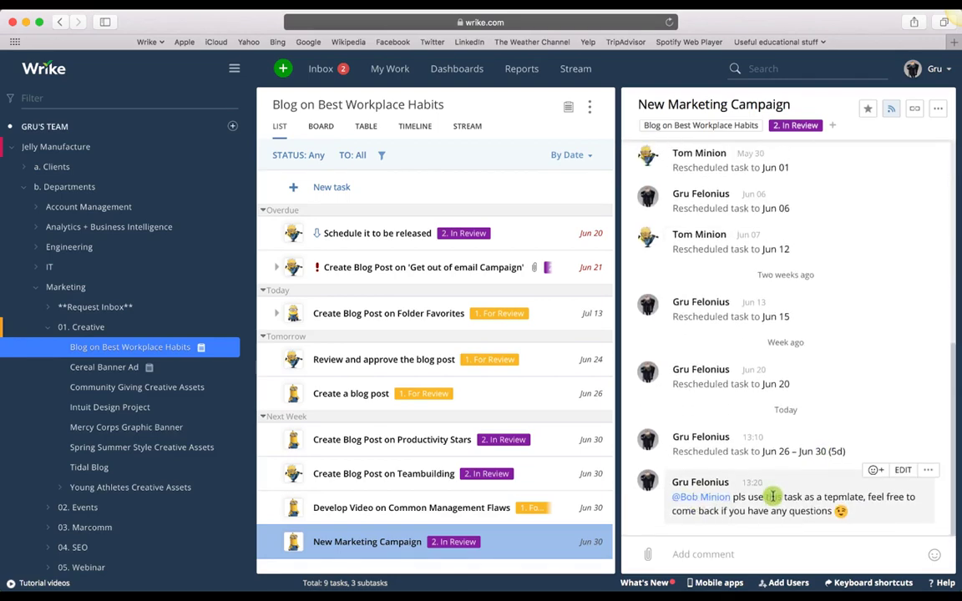
scroll(772, 497, "up", 10)
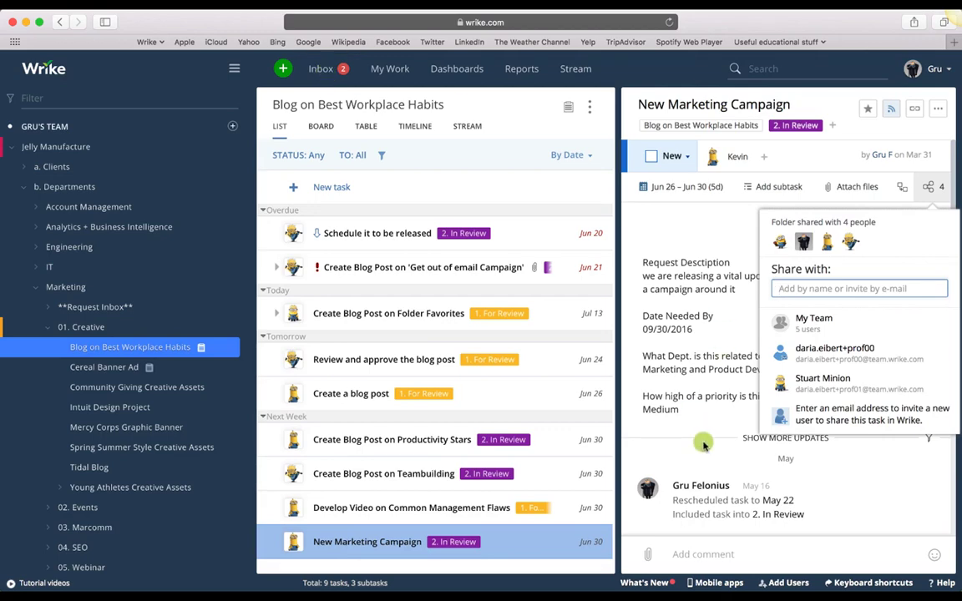
scroll(710, 401, "down", 10)
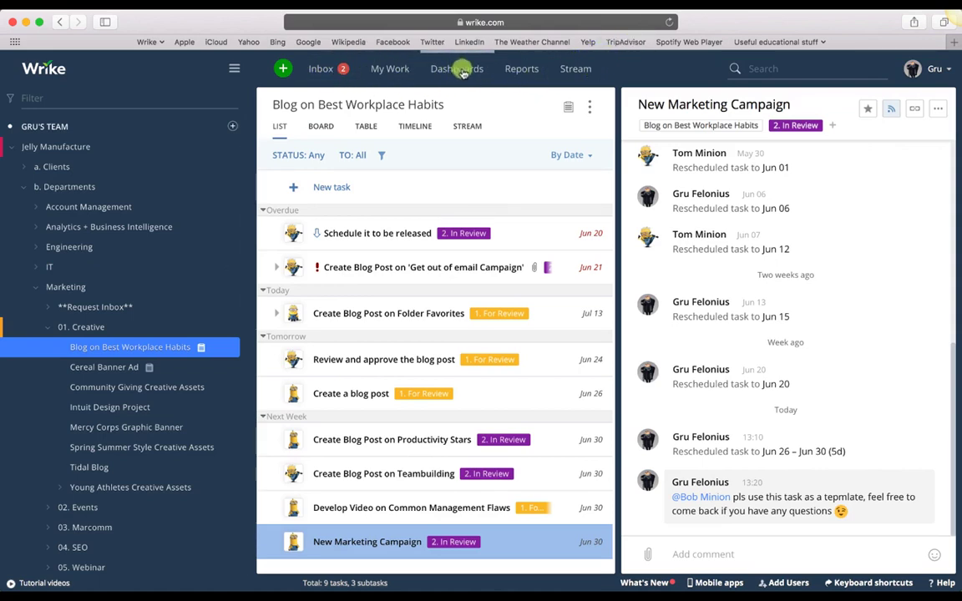
Remove the Assigned To Me and To Do Today/This Week widgets from the personal dashboard and view its sharing options
left_click(233, 73)
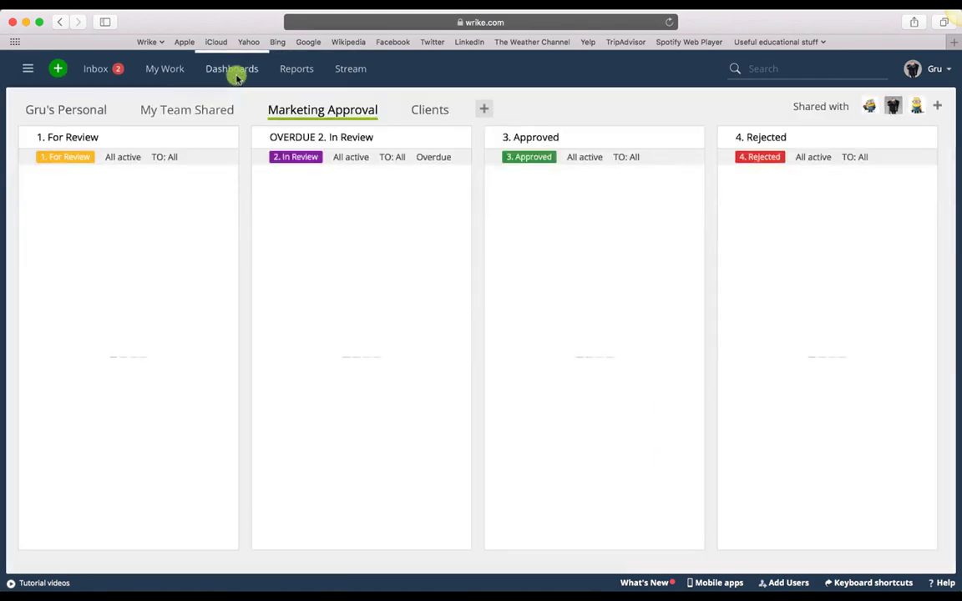
left_click(86, 110)
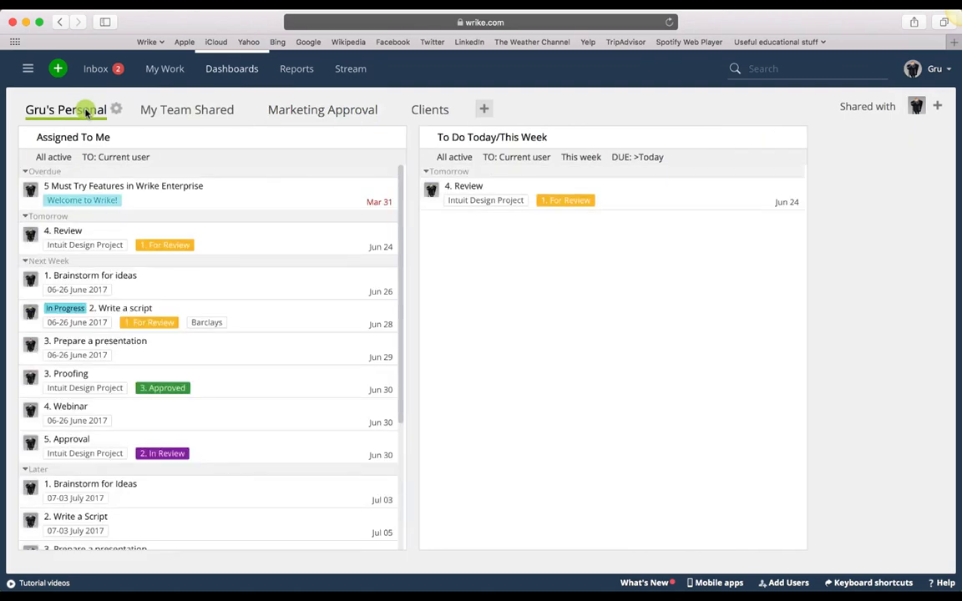
left_click(389, 138)
left_click(389, 138)
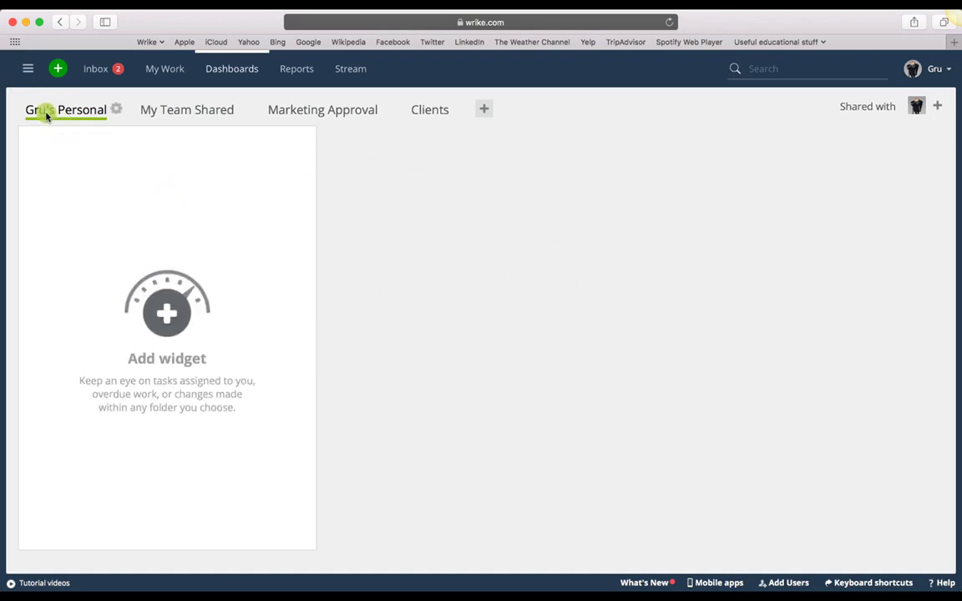
left_click(938, 107)
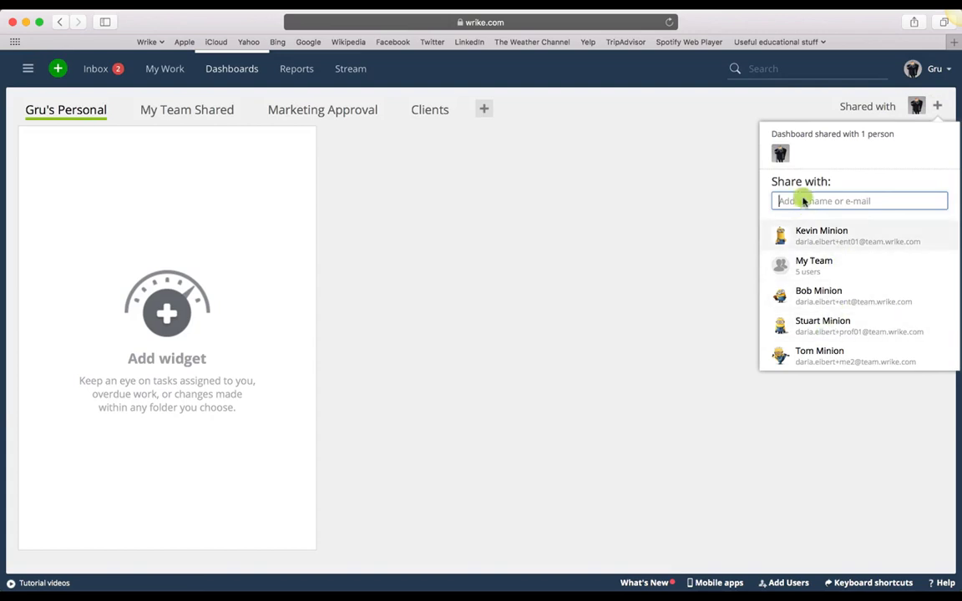
left_click(403, 316)
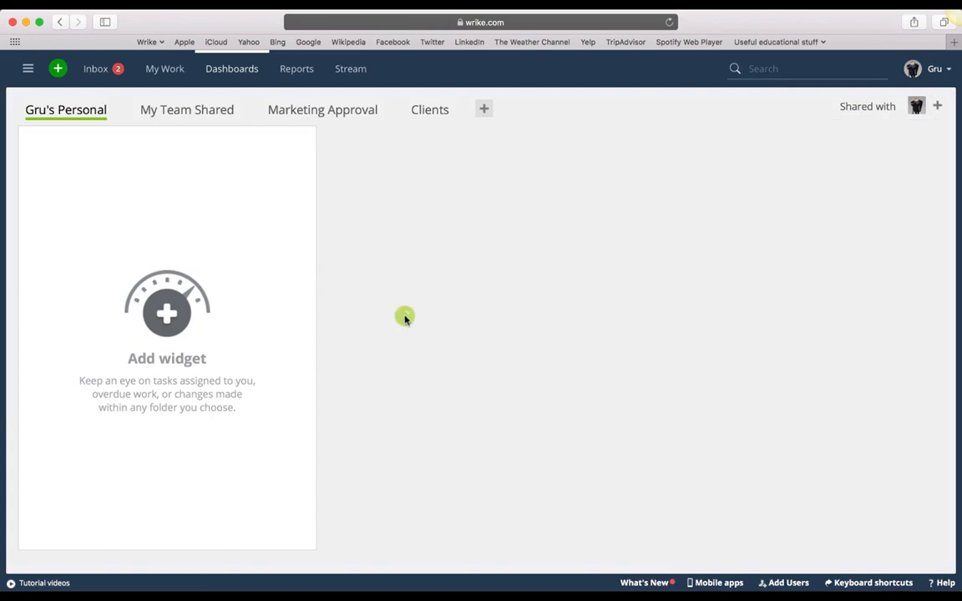
Add the Assigned To Me and My Overdue widgets to the personal dashboard and look through the assigned tasks
left_click(116, 112)
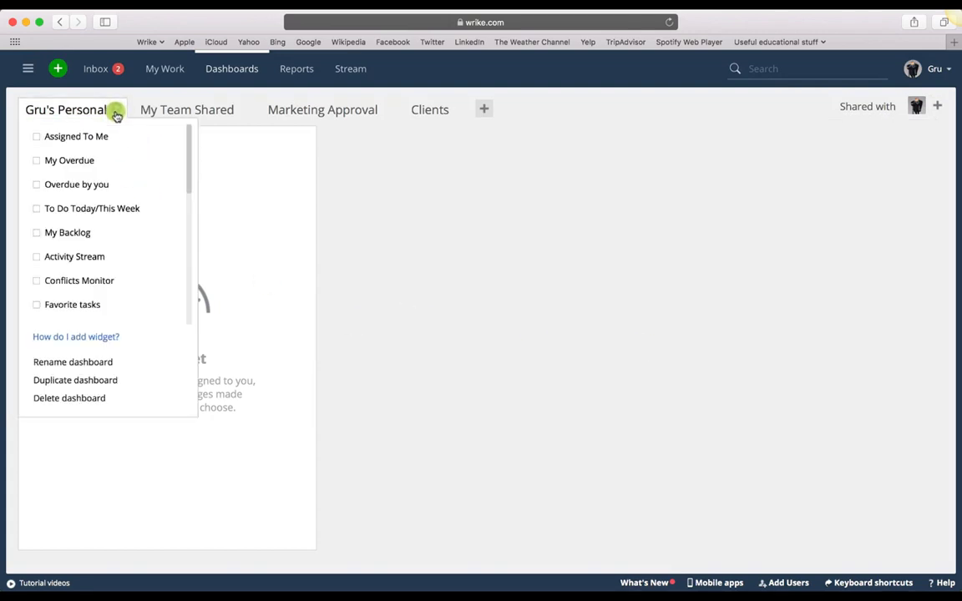
left_click(37, 137)
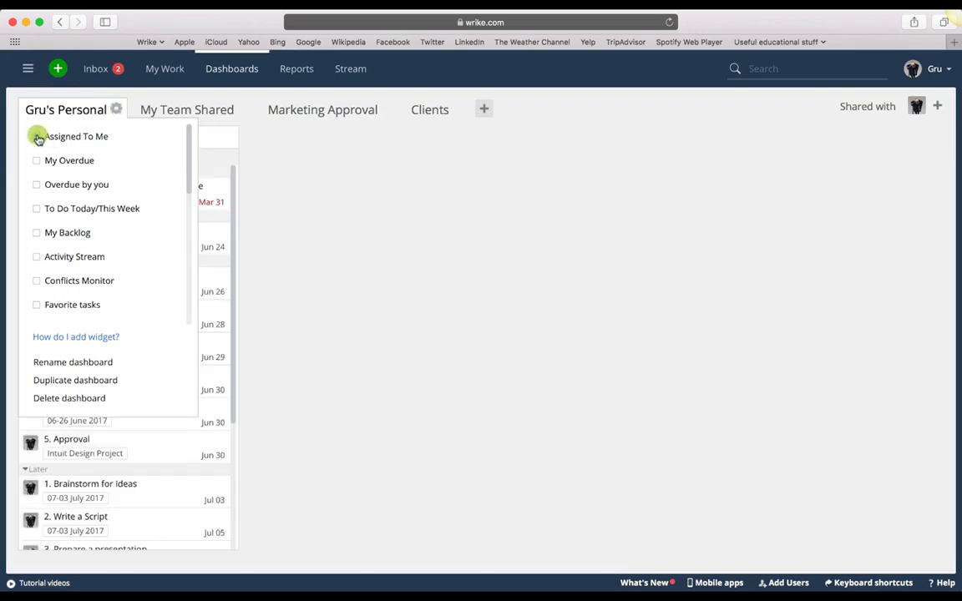
left_click(37, 162)
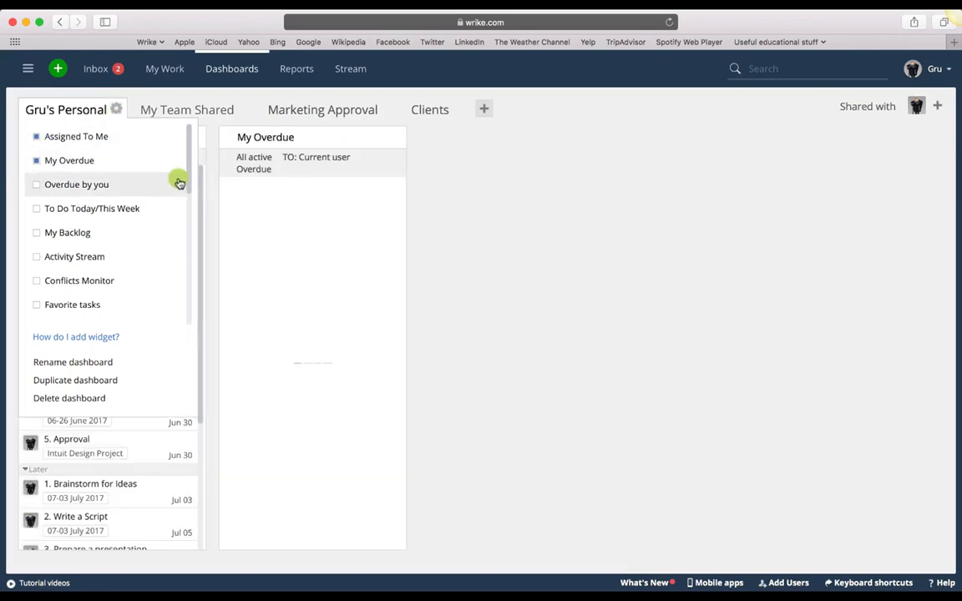
left_click(501, 245)
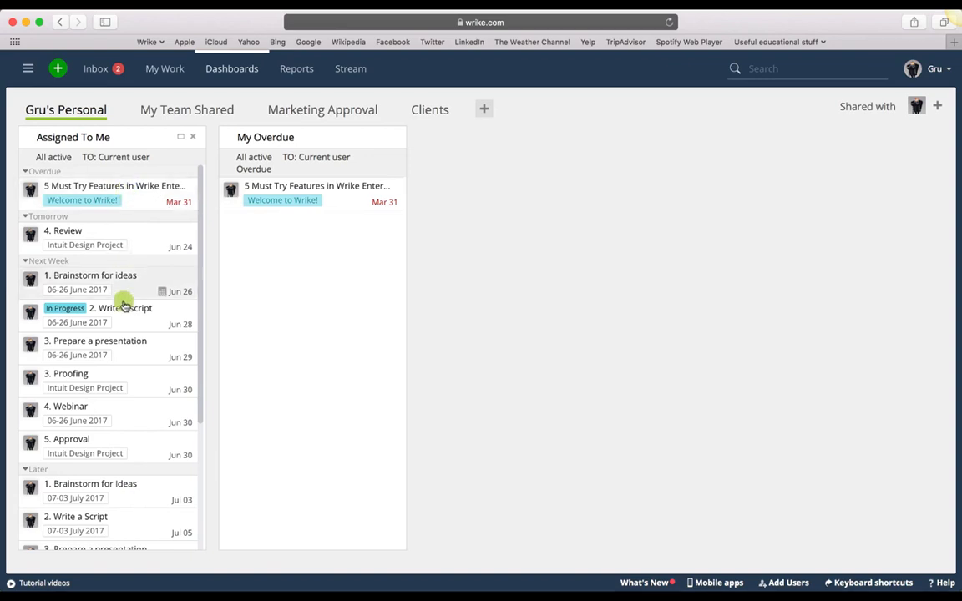
scroll(141, 232, "down", 5)
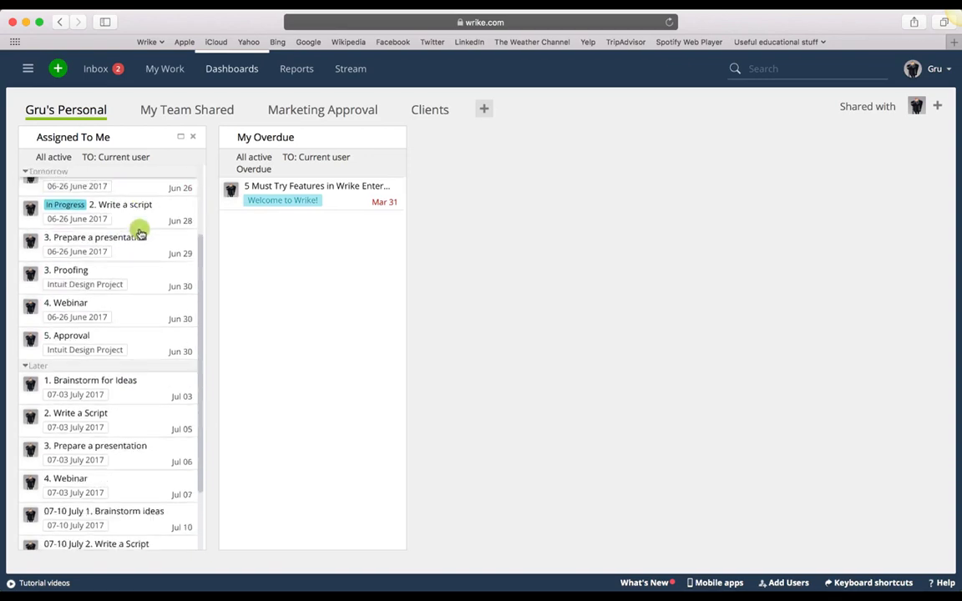
scroll(141, 233, "up", 5)
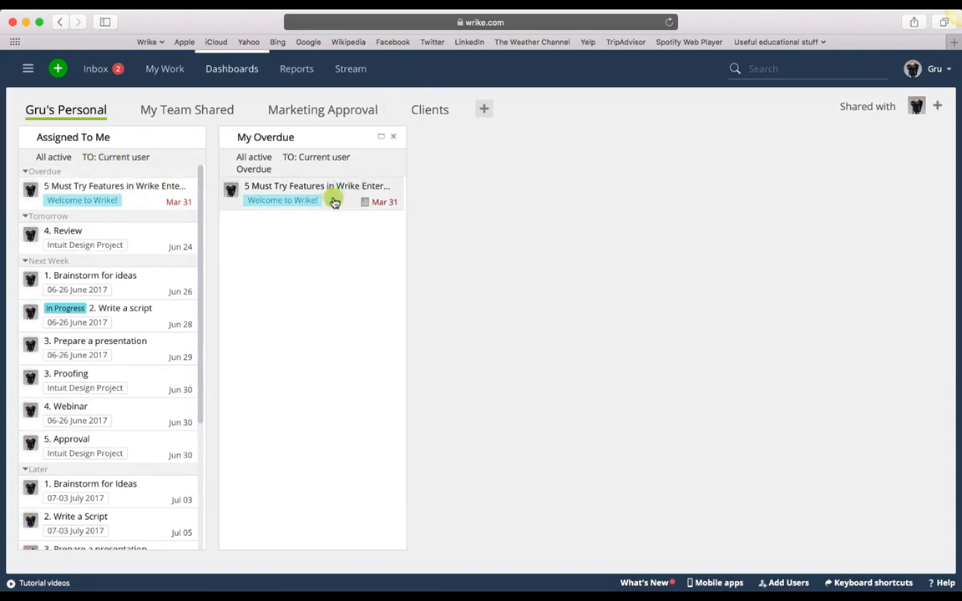
Browse the complete list of widgets available for the My Team Shared dashboard without adding any
left_click(178, 115)
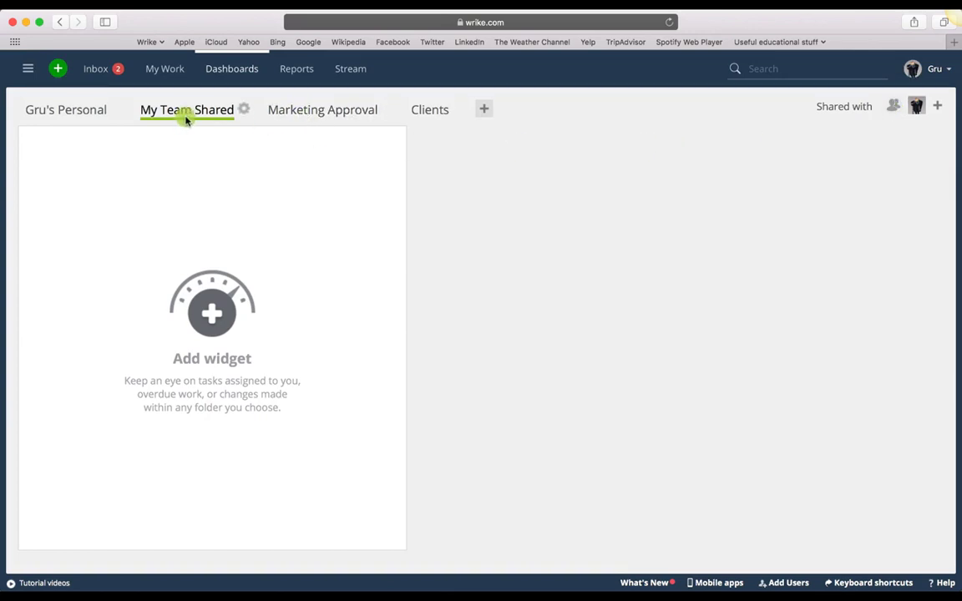
left_click(244, 111)
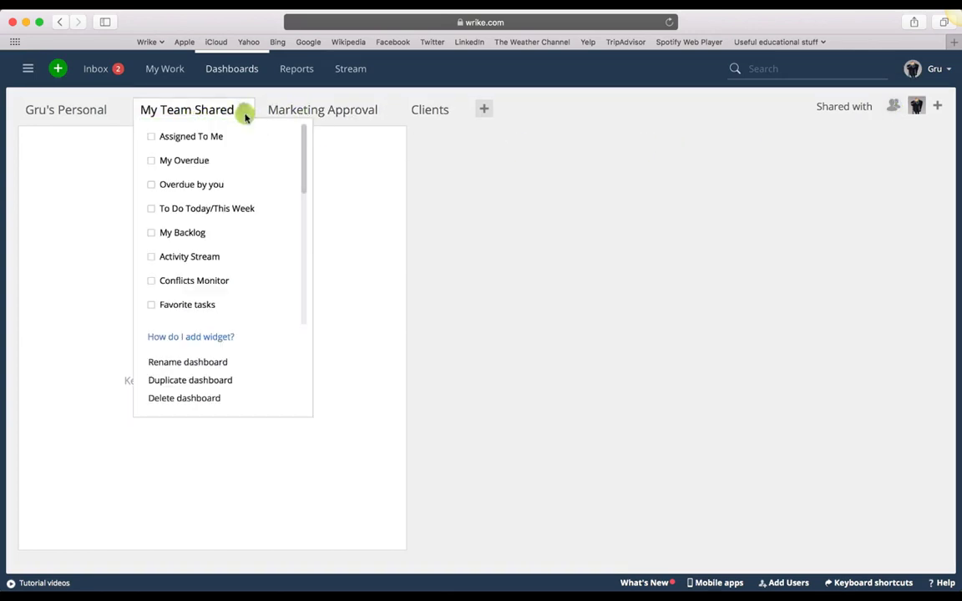
scroll(251, 188, "down", 2)
scroll(250, 190, "down", 10)
scroll(250, 190, "up", 5)
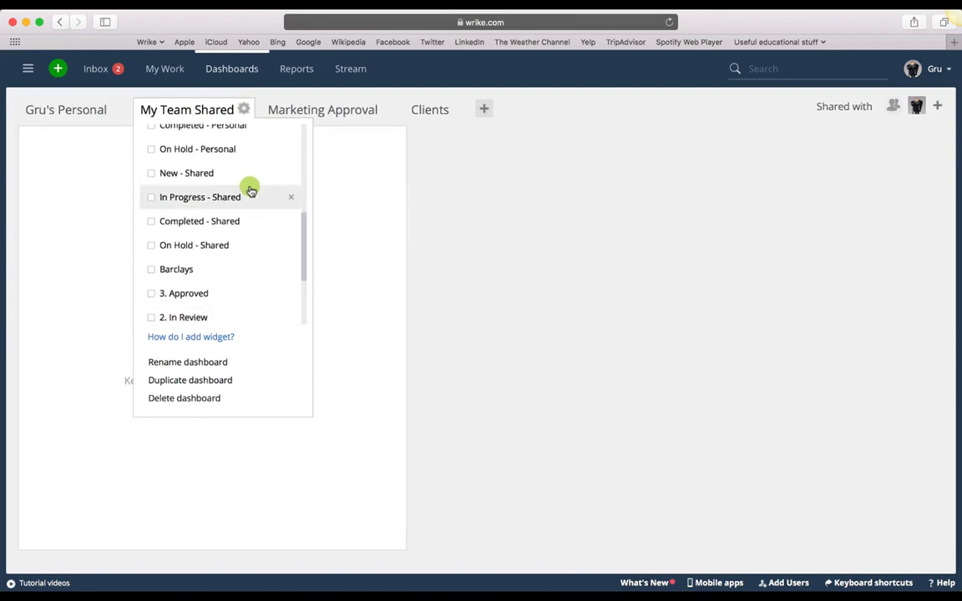
scroll(251, 191, "up", 3)
scroll(251, 191, "down", 10)
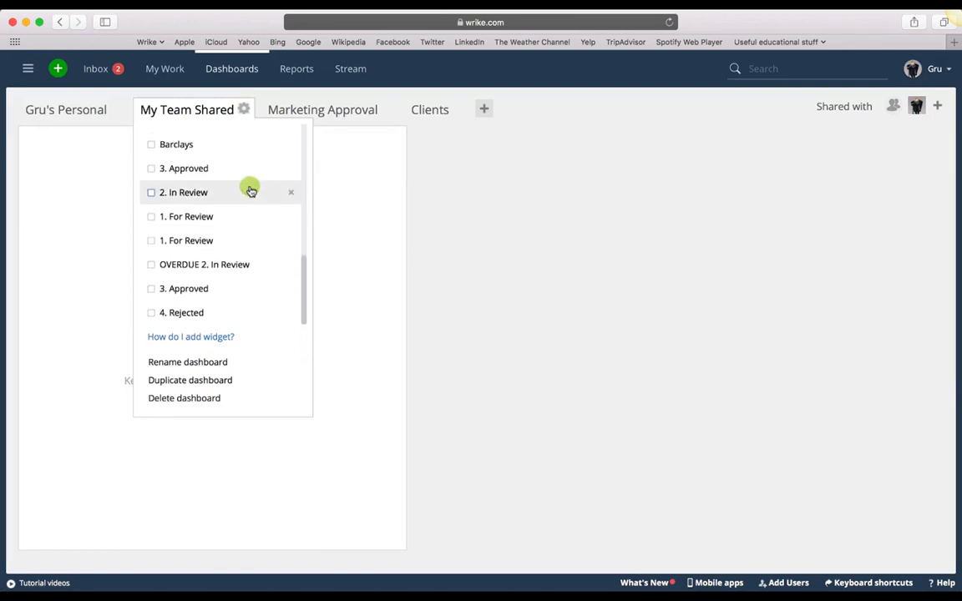
scroll(251, 191, "down", 2)
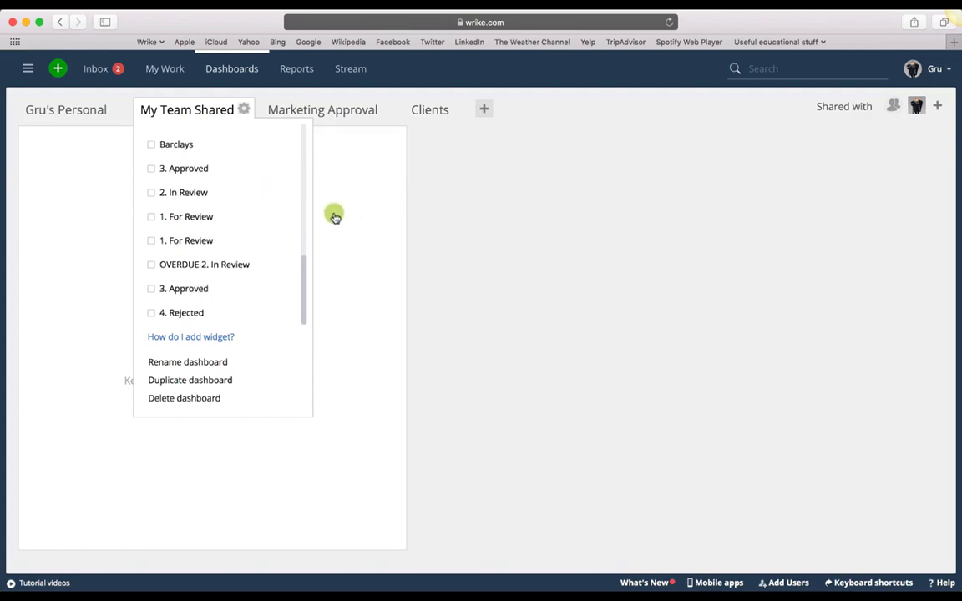
scroll(370, 230, "up", 10)
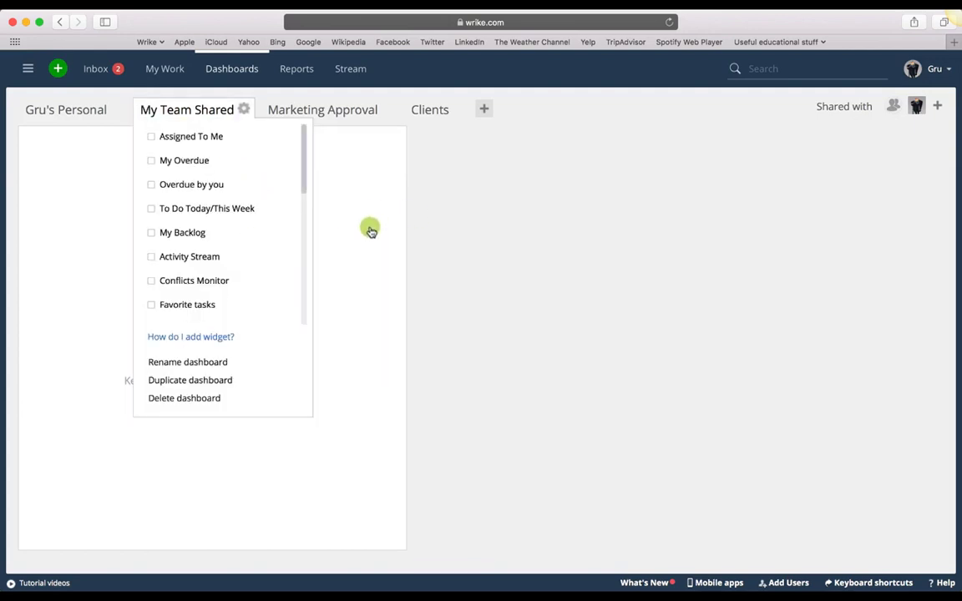
left_click(468, 161)
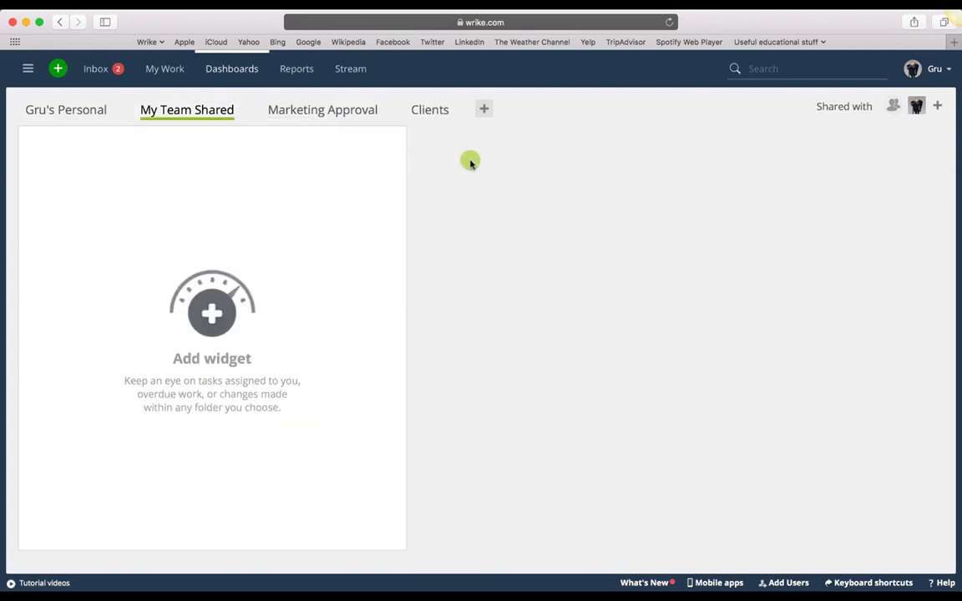
Delete the 4. Rejected, 3. Approved, OVERDUE 2. In Review and 1. For Review widgets from the Marketing Approval dashboard
left_click(303, 112)
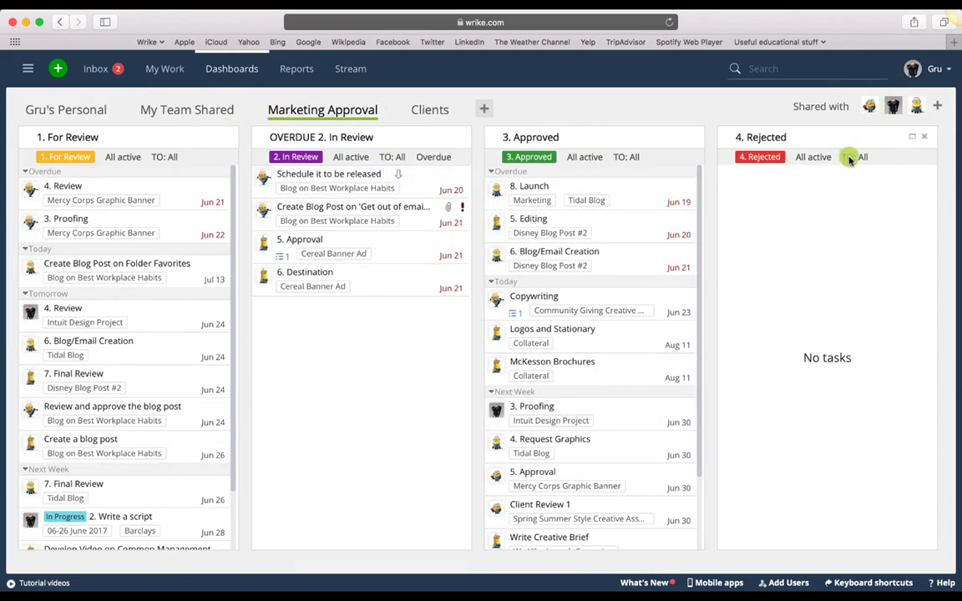
left_click(926, 138)
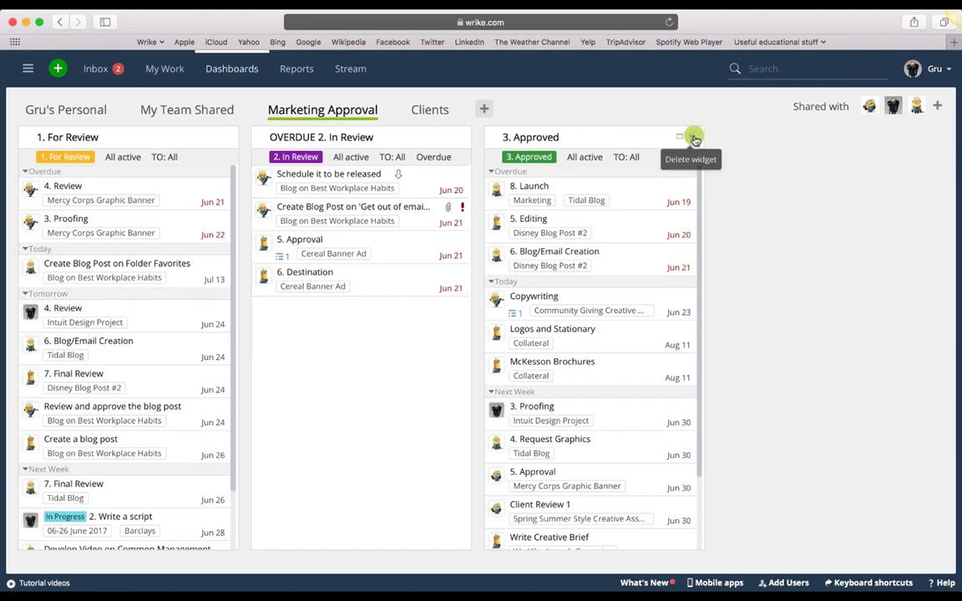
left_click(693, 136)
left_click(457, 137)
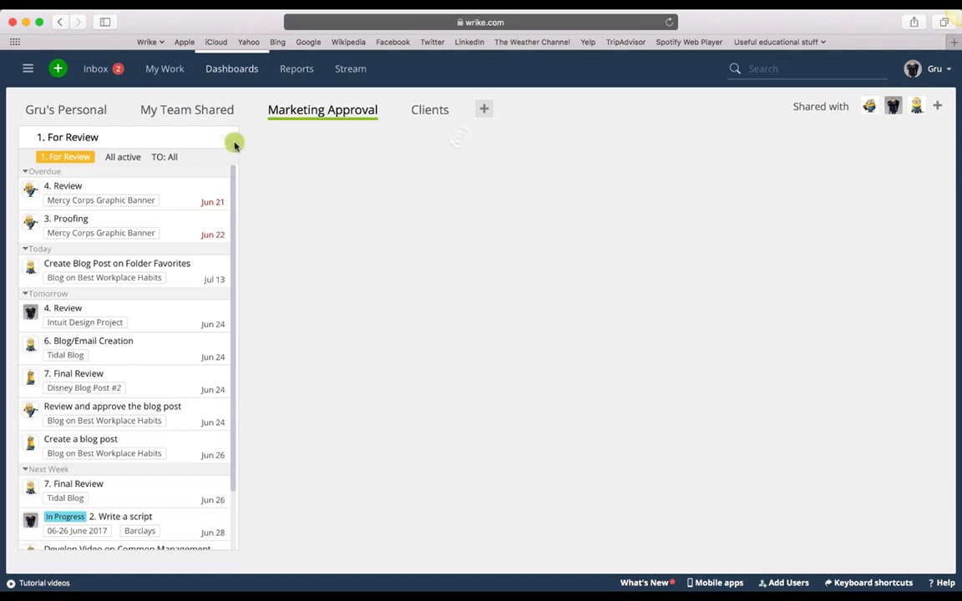
left_click(222, 138)
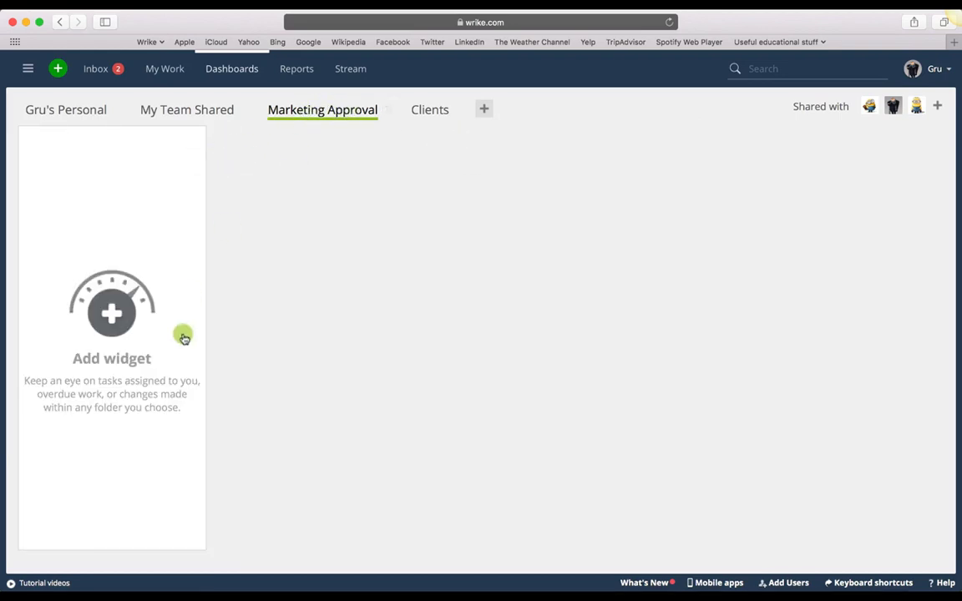
Show the folder tree, collapse b. Departments, and expand f. Statuses down to the subfolders of Marketing Approval Process
left_click(27, 69)
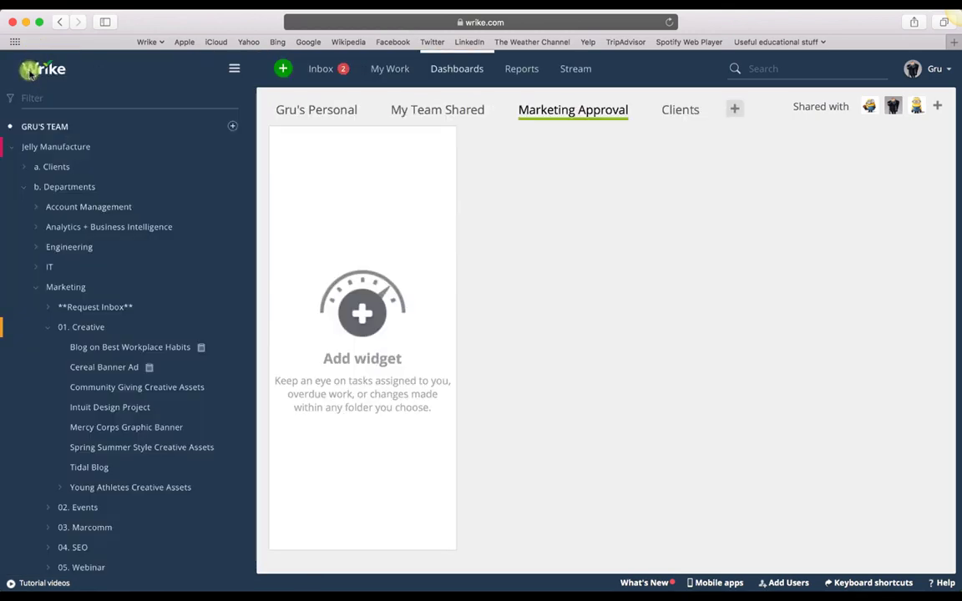
left_click(46, 327)
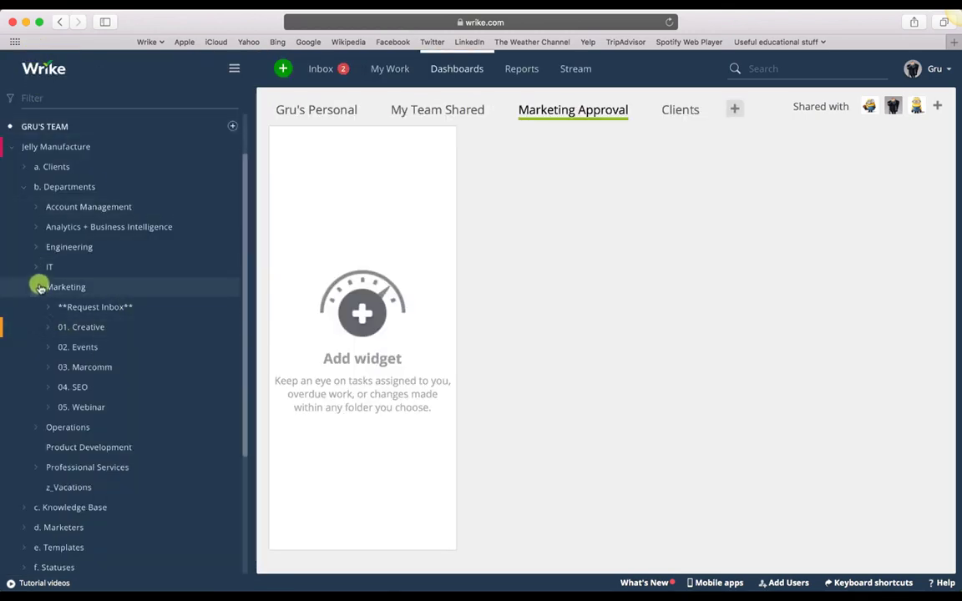
left_click(35, 286)
left_click(24, 185)
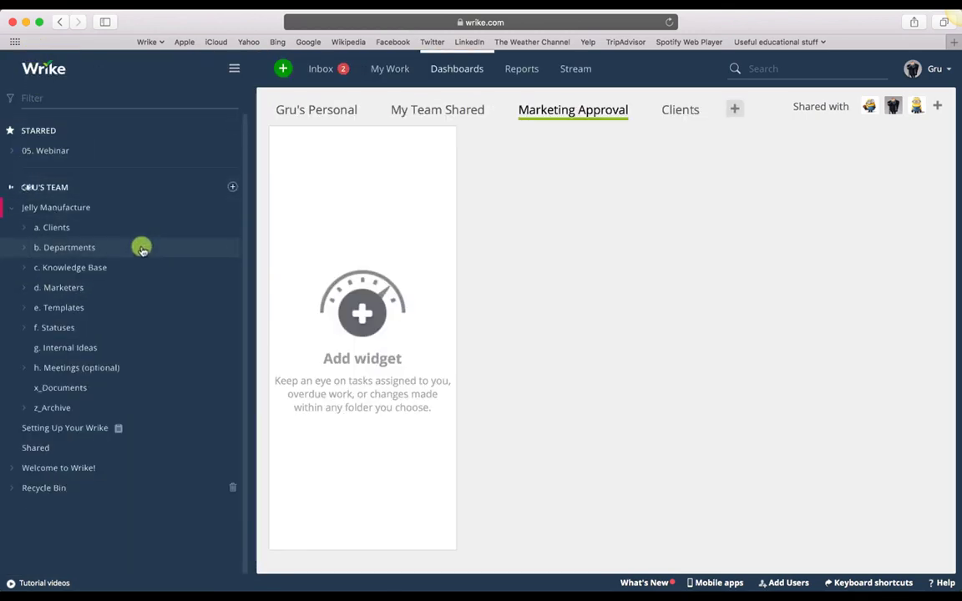
left_click(23, 330)
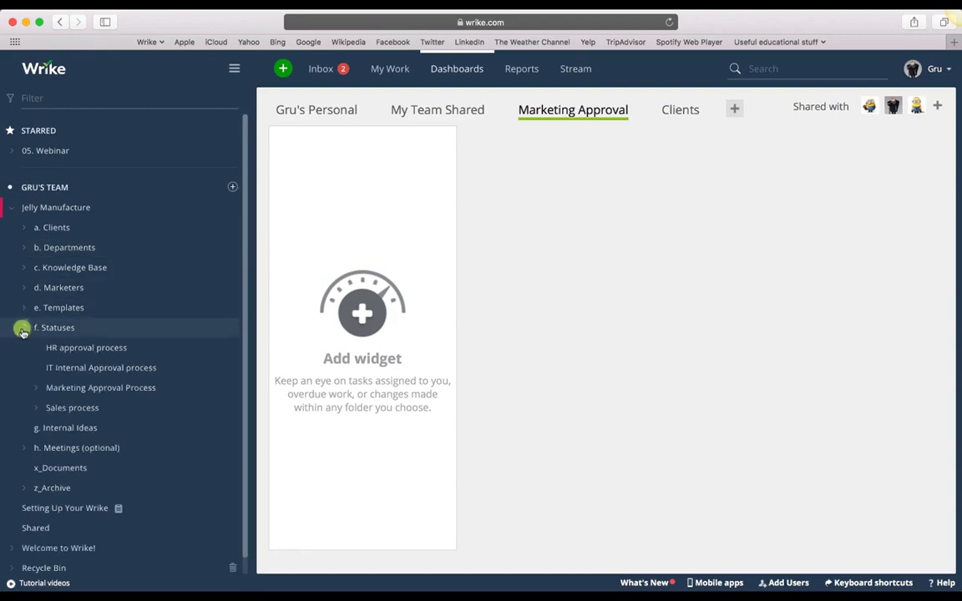
left_click(53, 386)
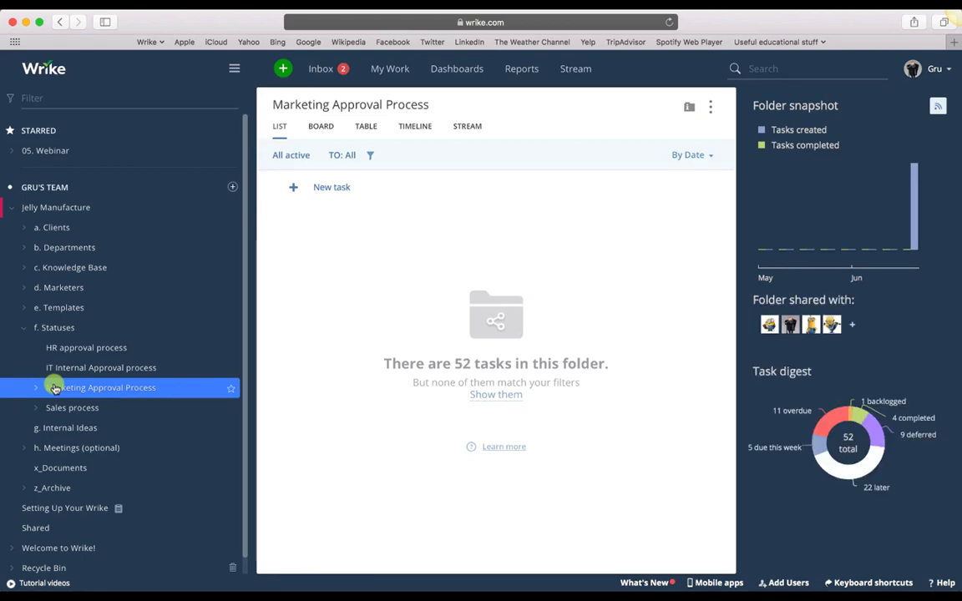
left_click(38, 387)
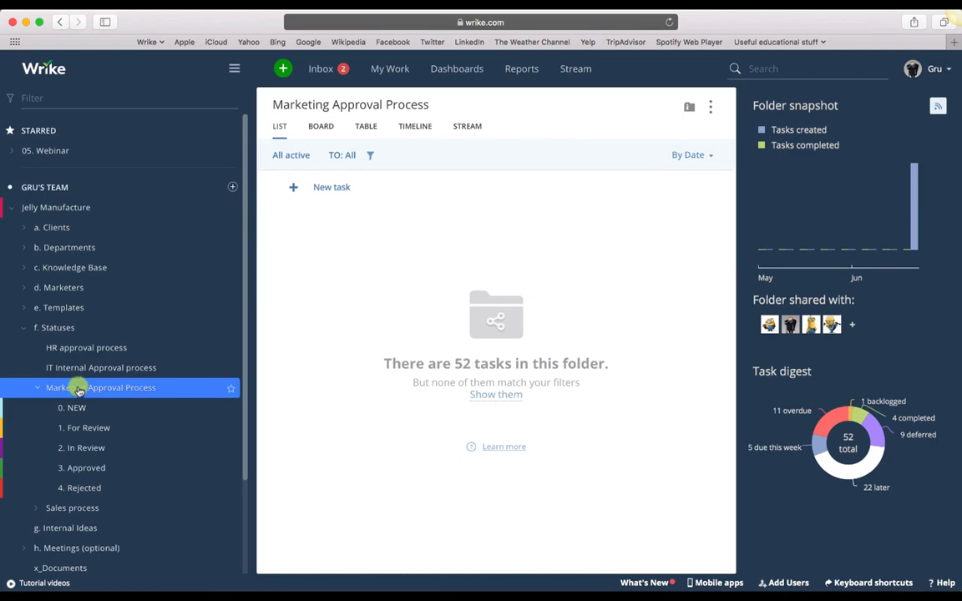
Open the 1. For Review folder, display its filter options and look through its task list
left_click(76, 428)
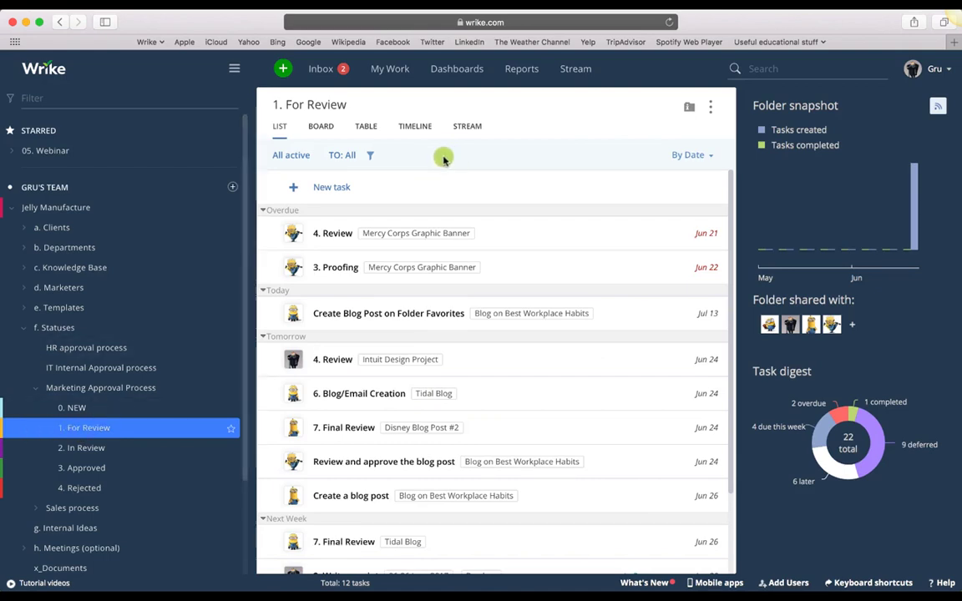
left_click(376, 159)
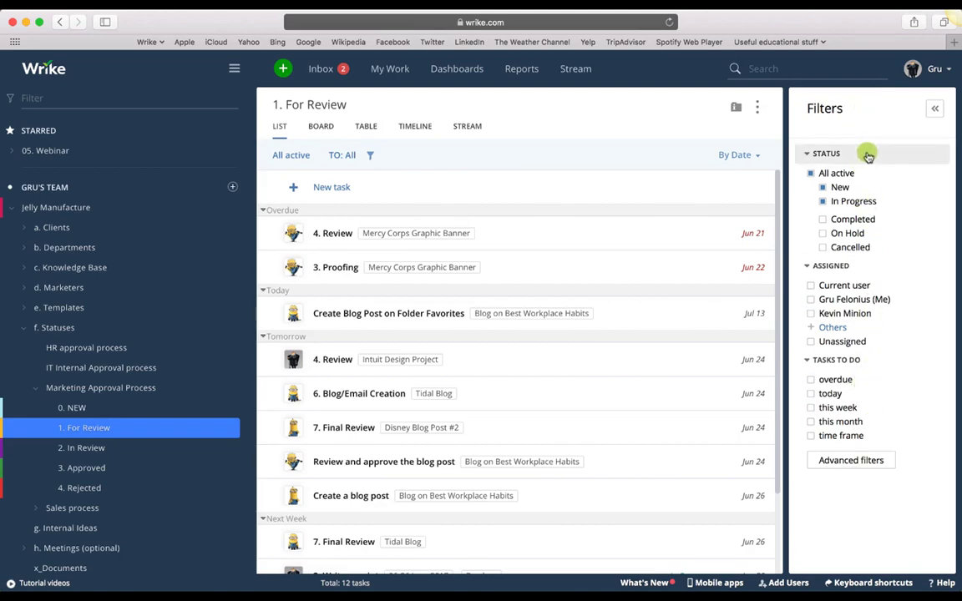
scroll(581, 226, "down", 2)
scroll(585, 248, "down", 1)
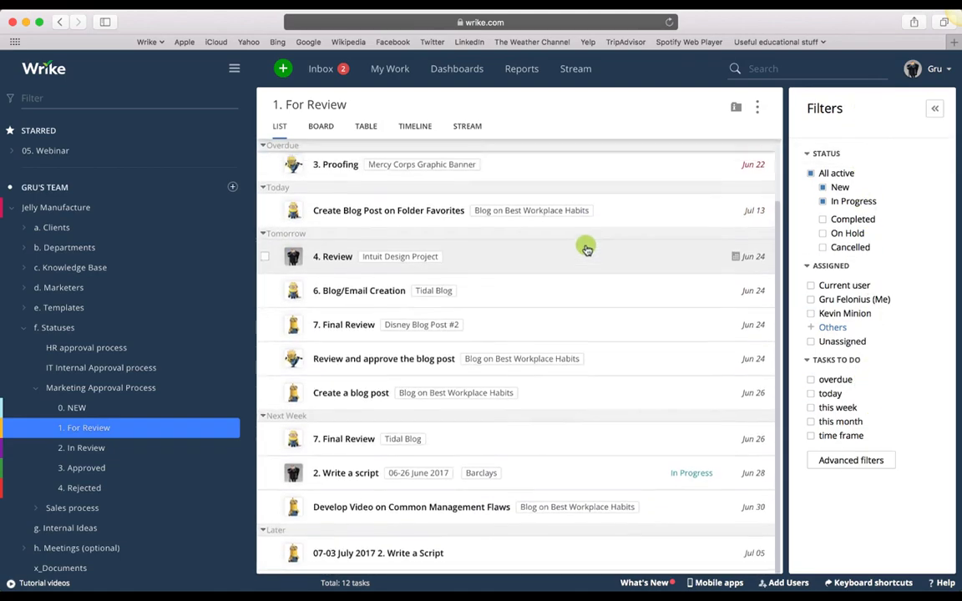
scroll(588, 248, "up", 3)
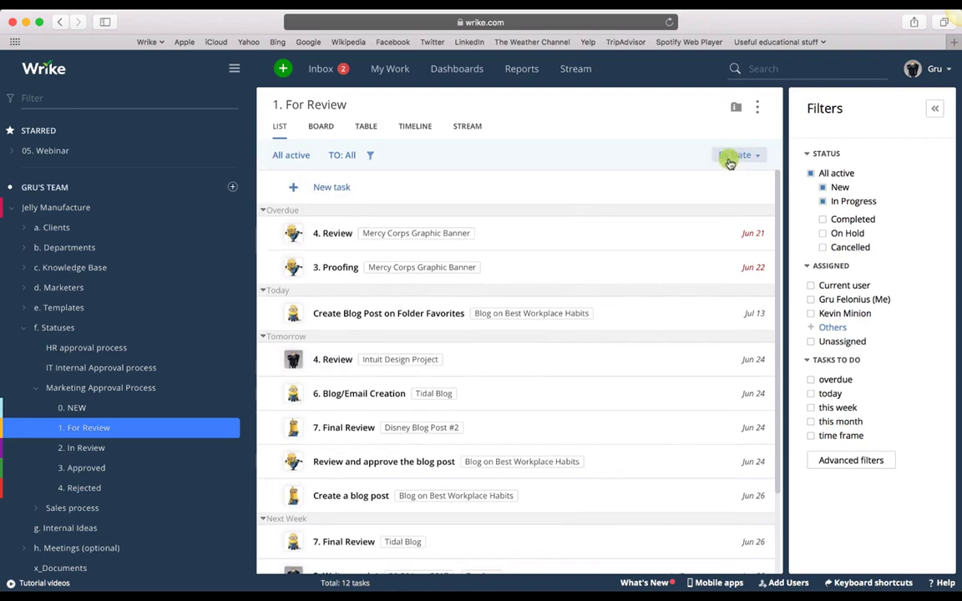
Sort the 1. For Review tasks by priority and move the Mercy Corps 3. Proofing task to the top of the list
left_click(729, 161)
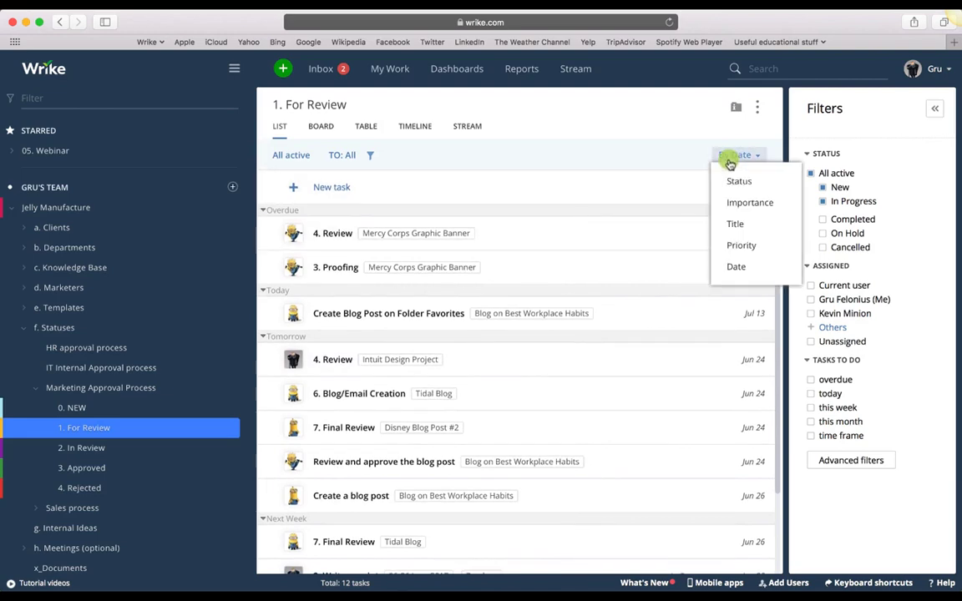
left_click(735, 248)
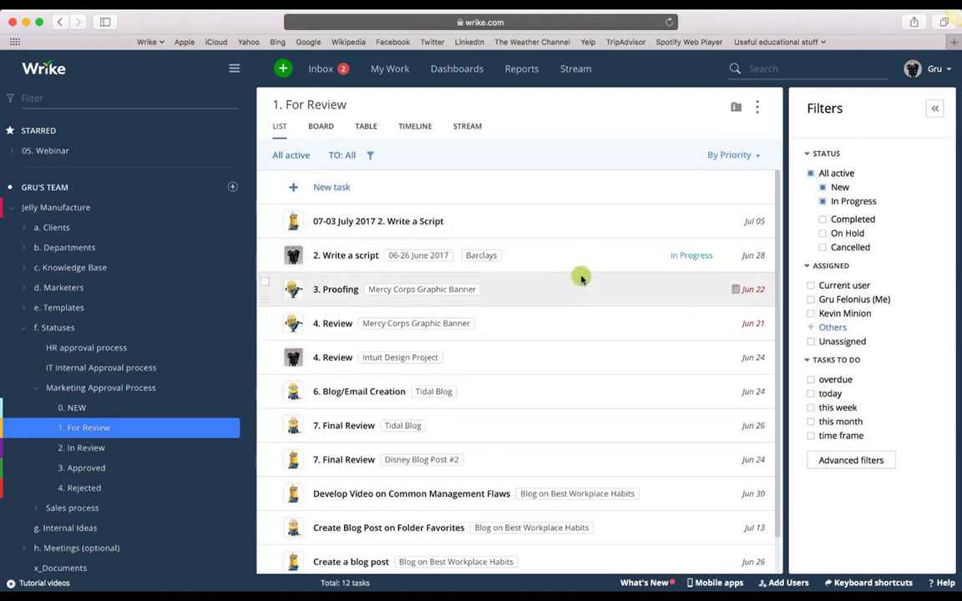
left_click_drag(579, 276, 562, 207)
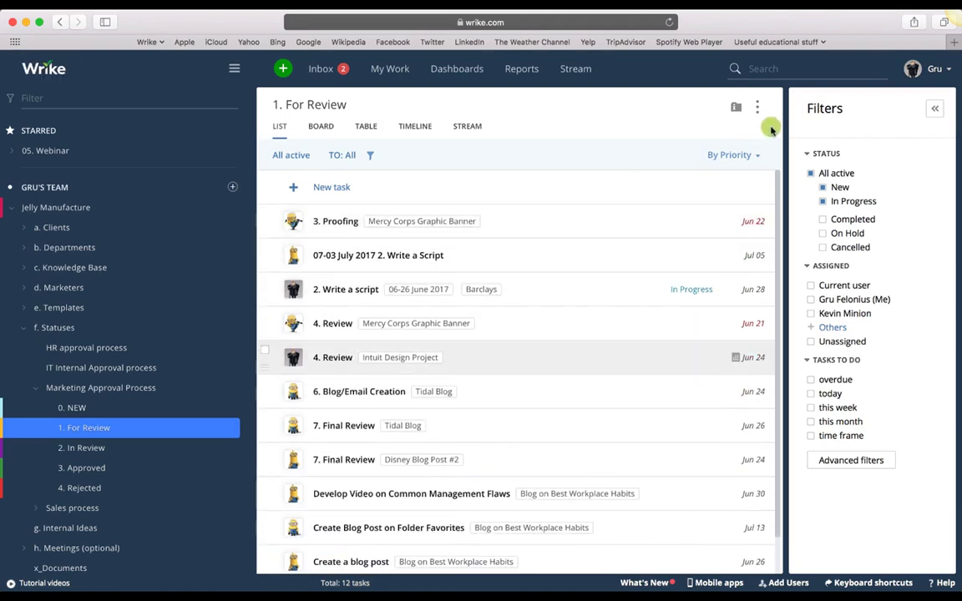
Sort the 1. For Review tasks by date and add the folder to the Marketing Approval dashboard as "1. For Review"
left_click(728, 158)
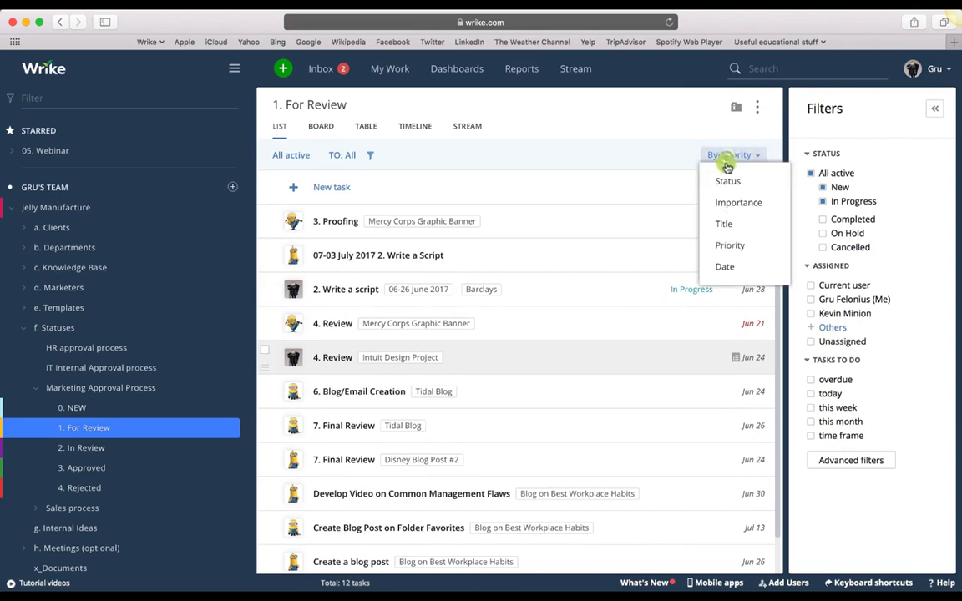
left_click(720, 267)
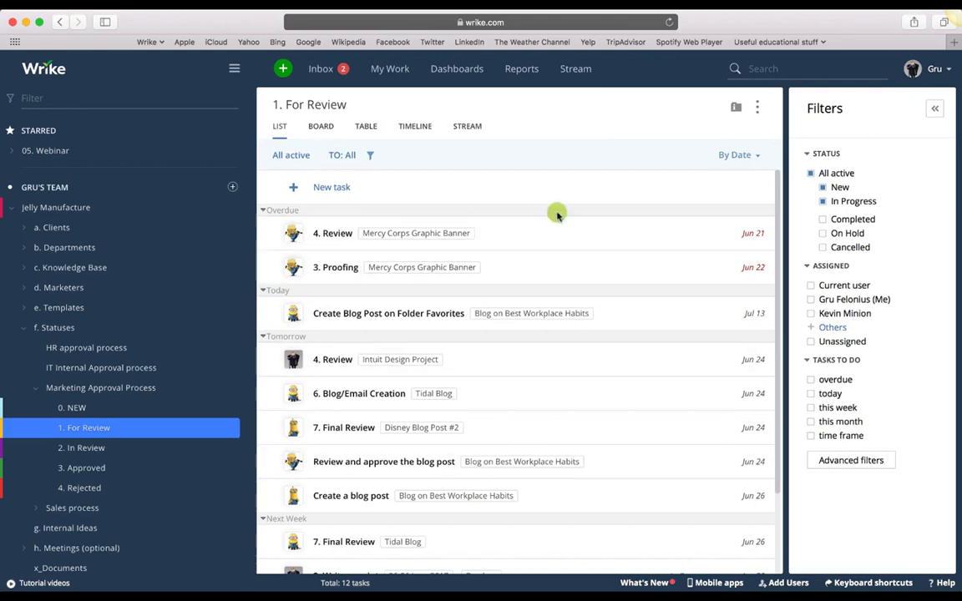
left_click(757, 111)
mouse_move(725, 136)
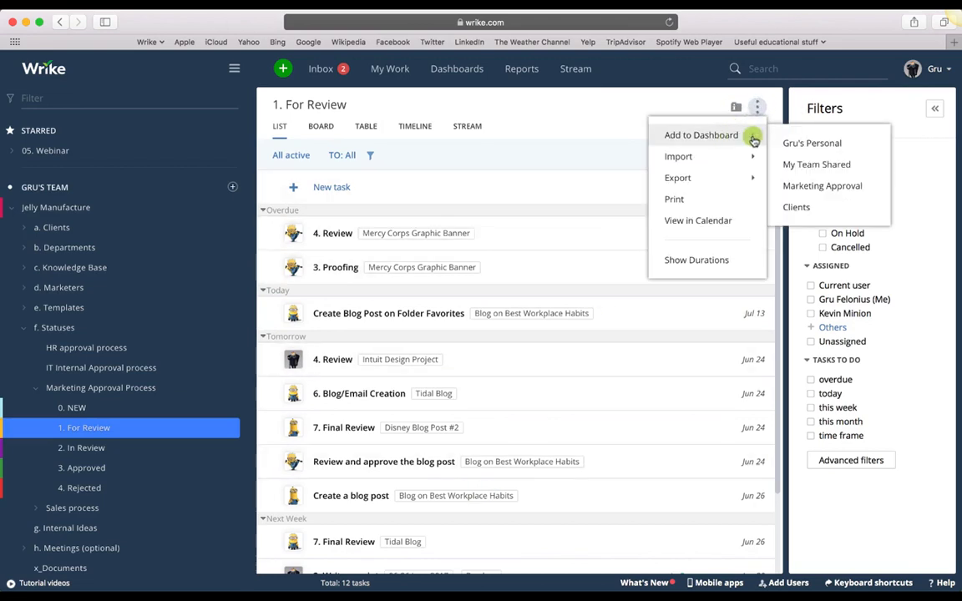
left_click(820, 187)
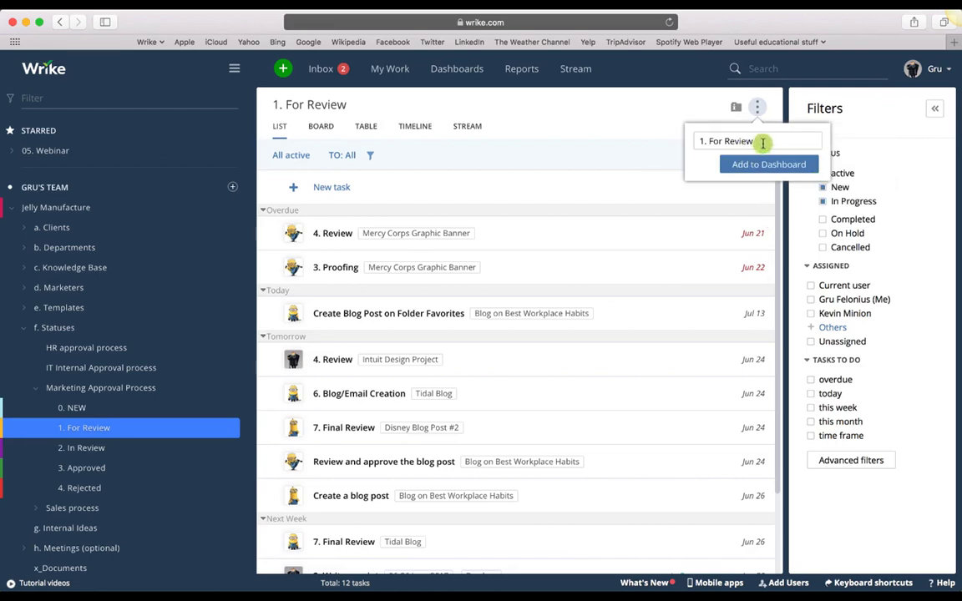
triple_click(759, 139)
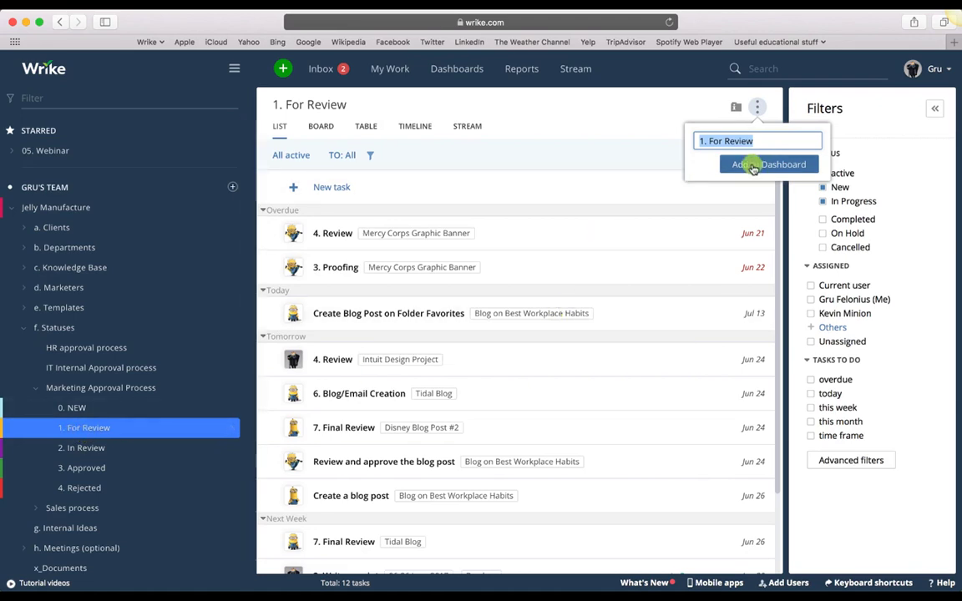
left_click(754, 166)
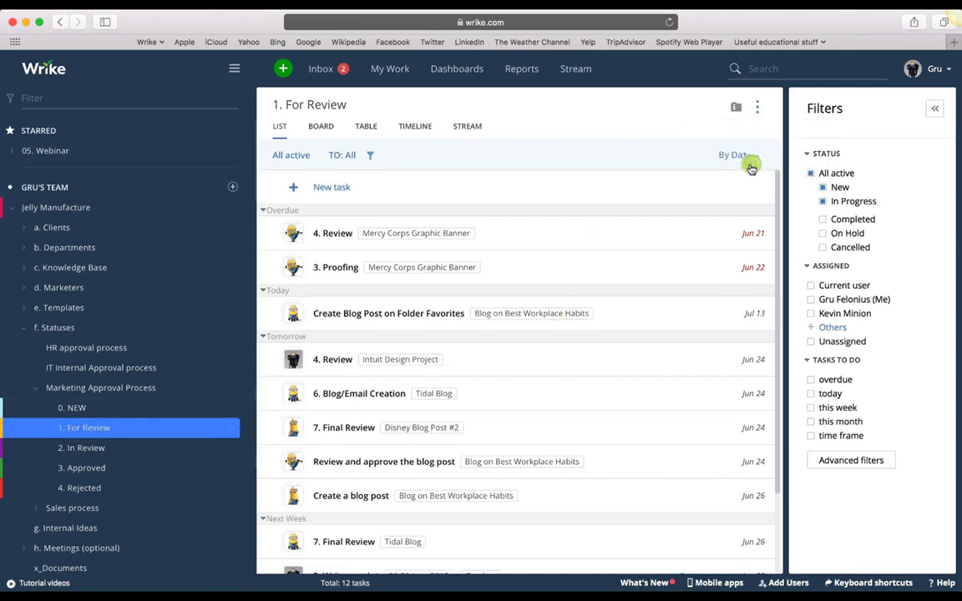
Add the 2. In Review folder to the Marketing Approval dashboard as a widget
left_click(83, 447)
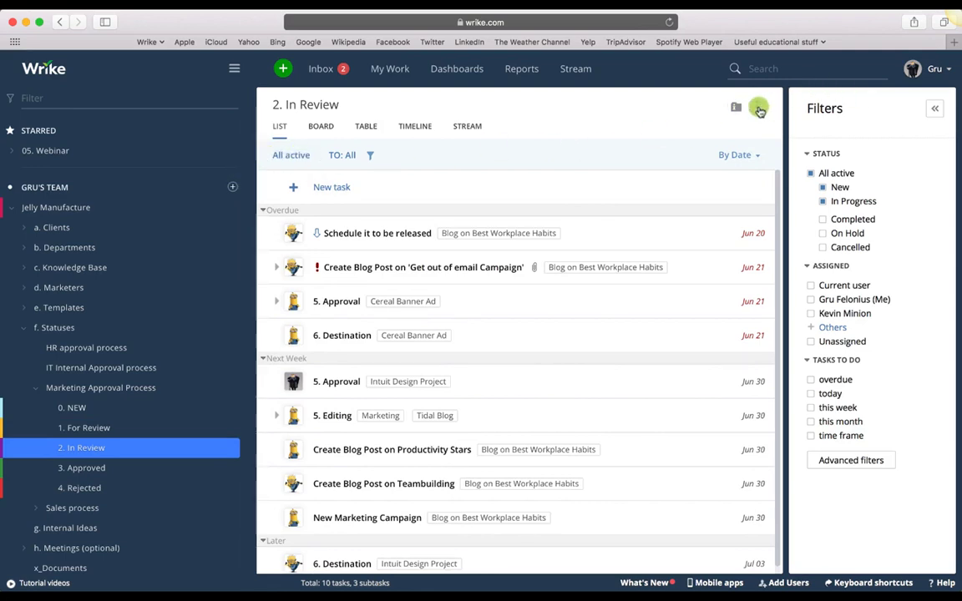
left_click(757, 108)
left_click(757, 109)
left_click(758, 108)
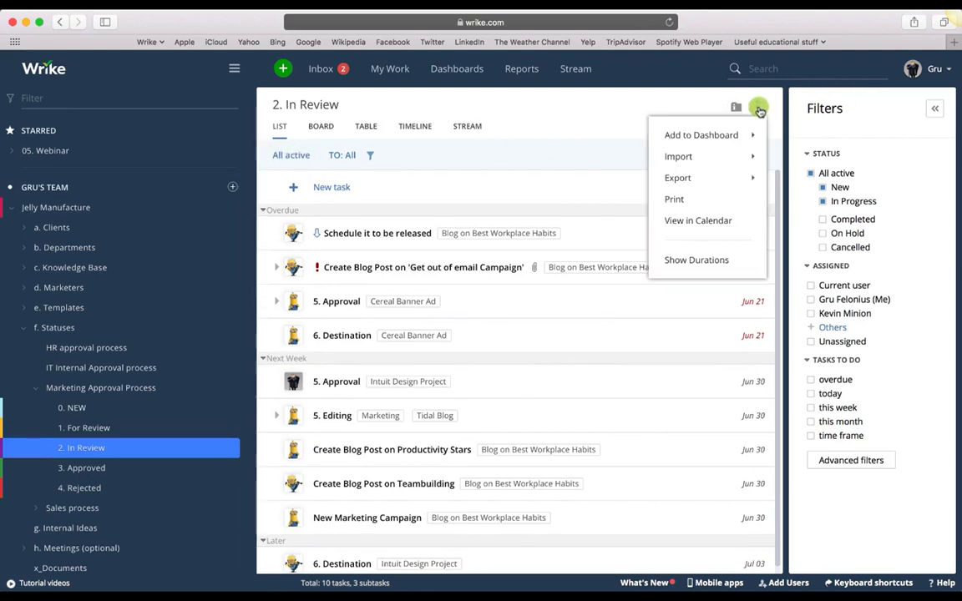
mouse_move(699, 147)
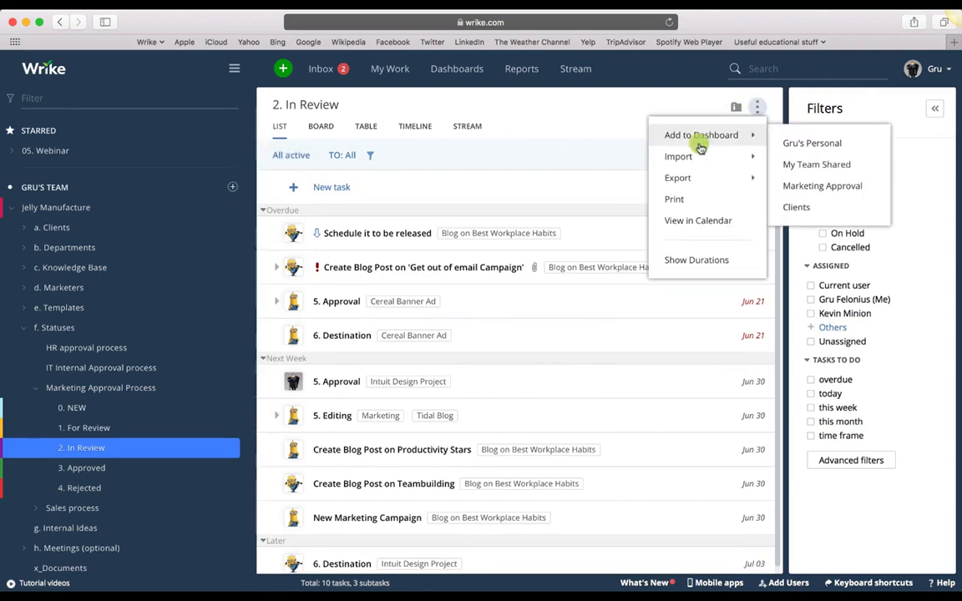
left_click(795, 187)
left_click(749, 166)
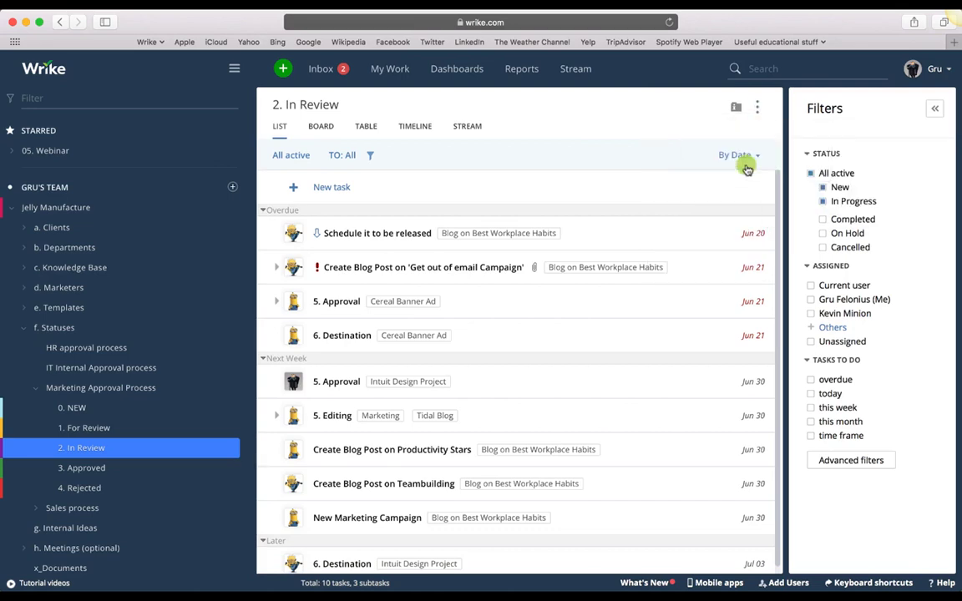
Add the 3. Approved folder to the Marketing Approval dashboard as a widget
left_click(86, 470)
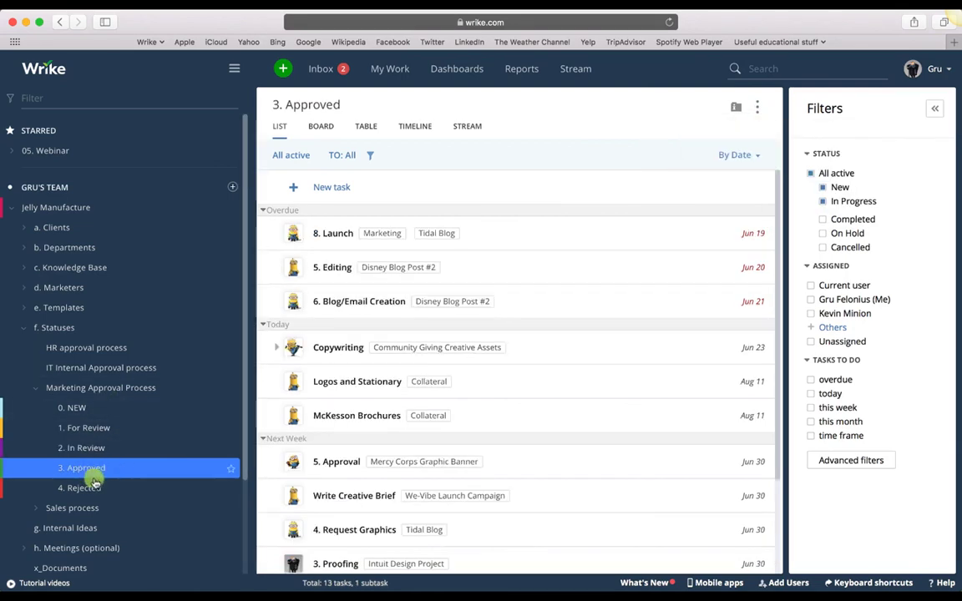
left_click(757, 106)
mouse_move(732, 135)
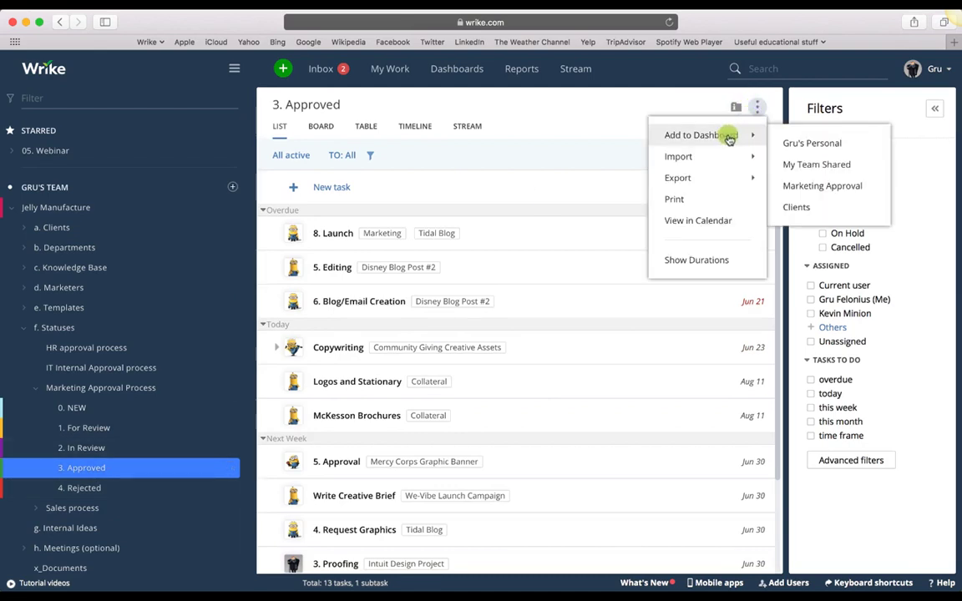
left_click(823, 186)
left_click(740, 167)
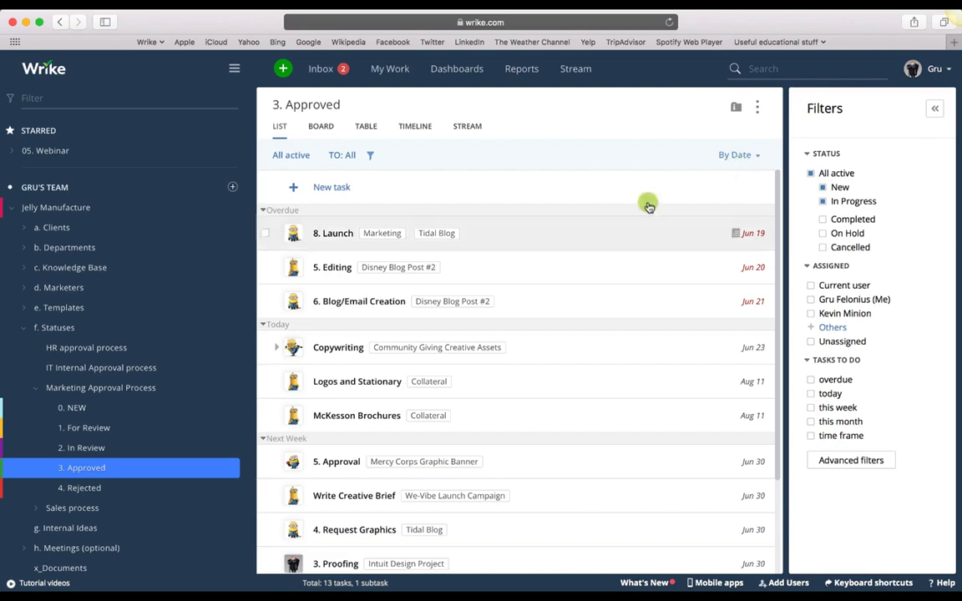
Add the 4. Rejected folder to the Marketing Approval dashboard as a widget
left_click(81, 488)
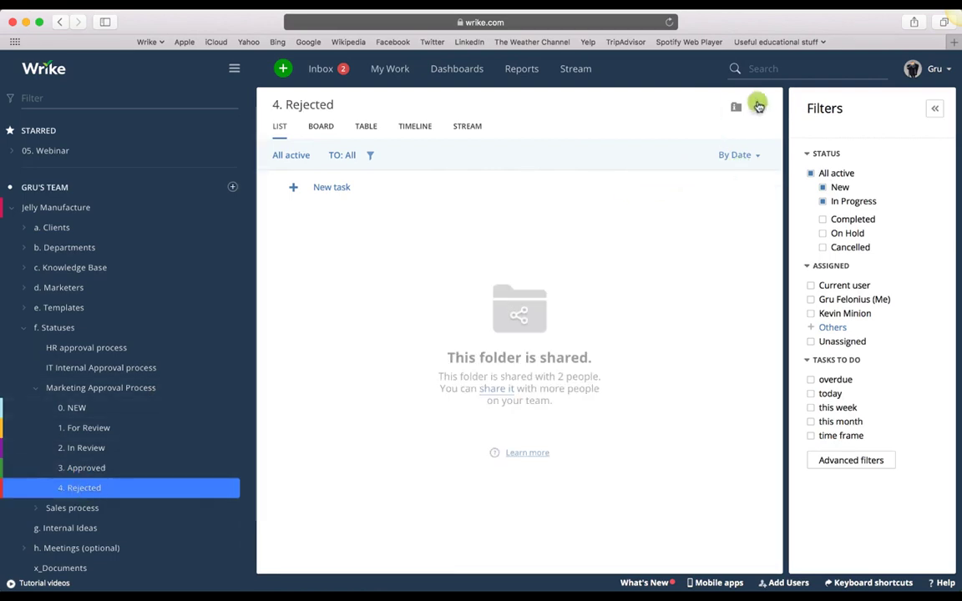
left_click(758, 107)
mouse_move(725, 136)
left_click(800, 185)
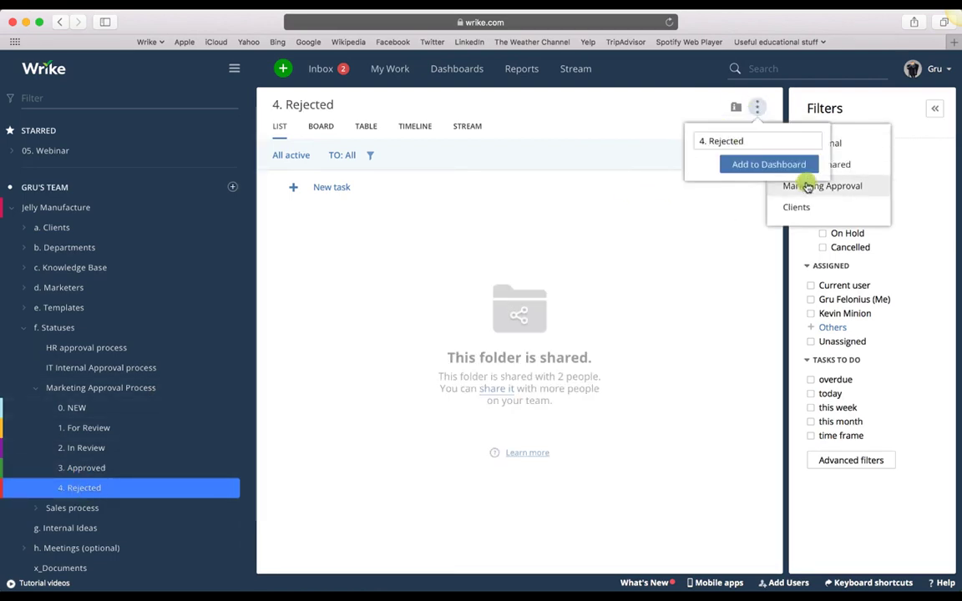
left_click(769, 164)
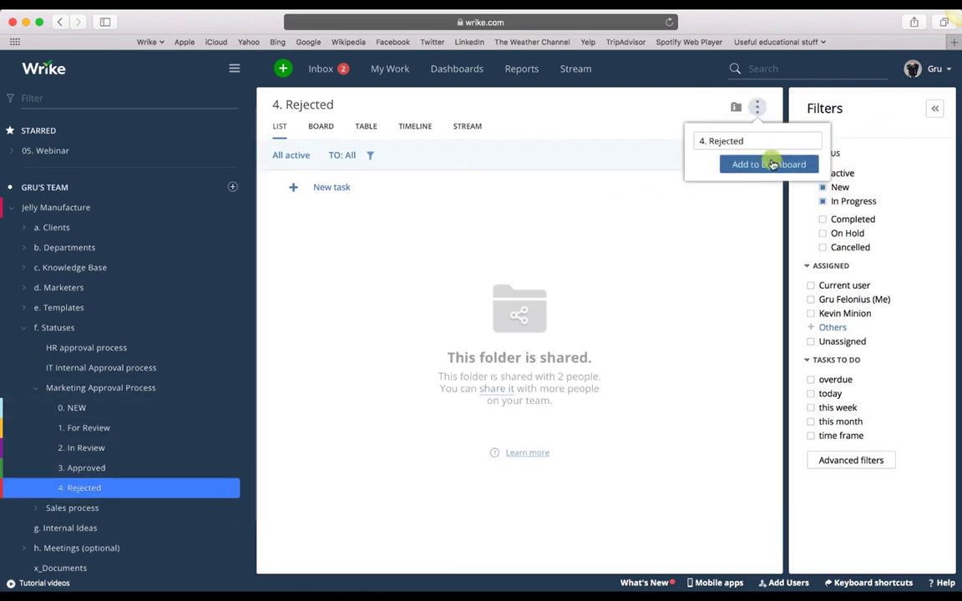
Return to the Marketing Approval dashboard without the folder tree and move Mercy Corps' 4. Review task from For Review to In Review
left_click(455, 72)
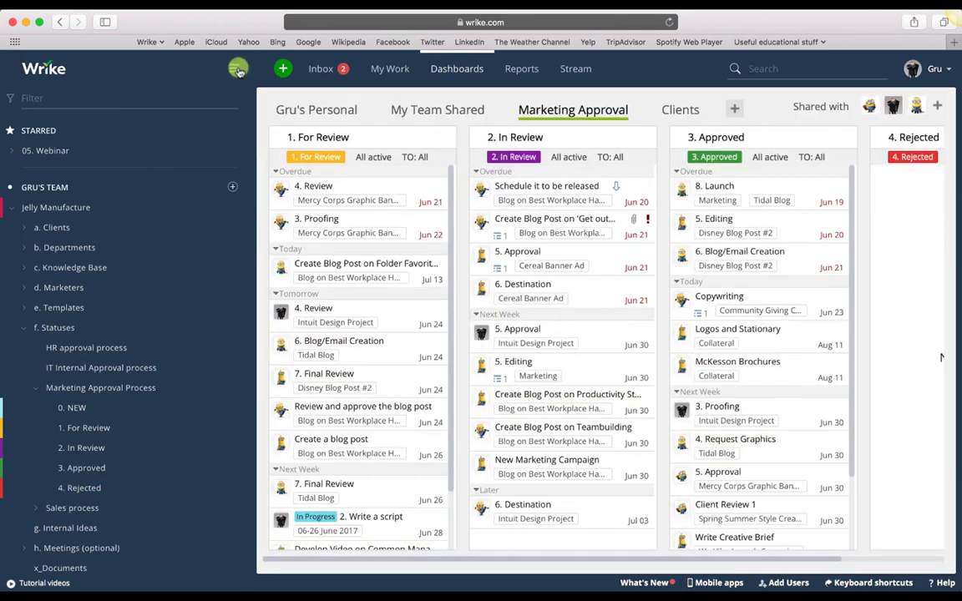
left_click(234, 70)
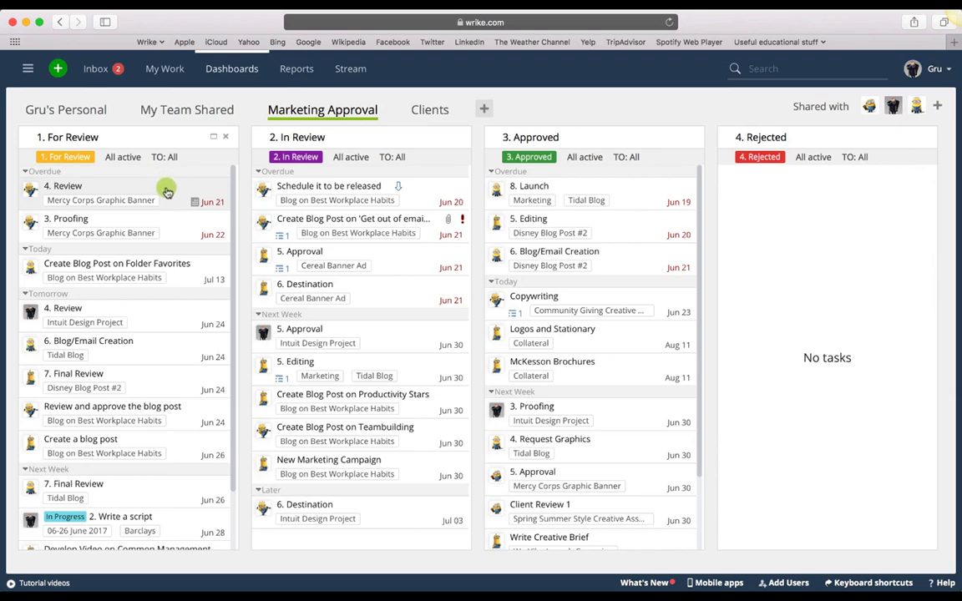
left_click_drag(167, 192, 317, 192)
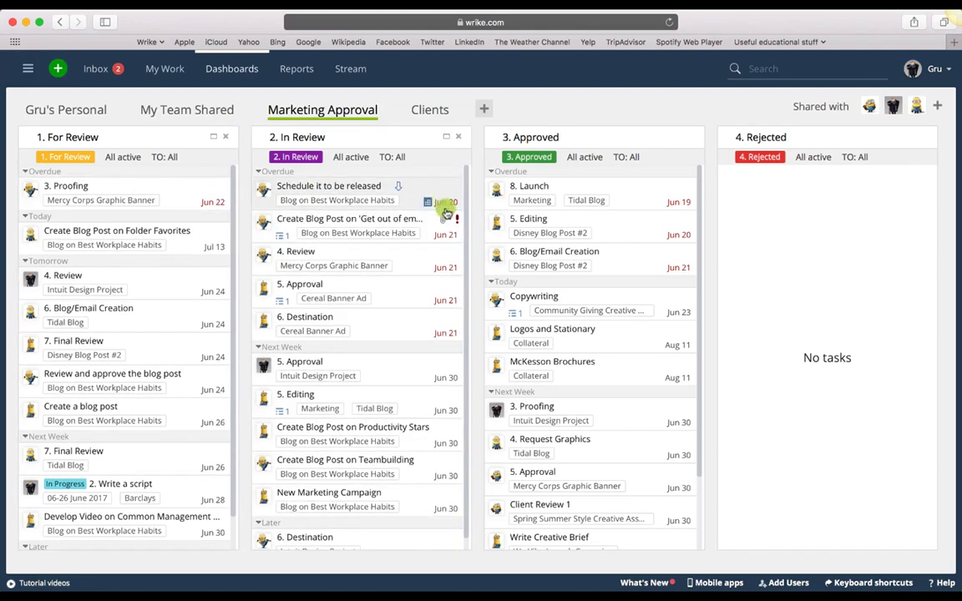
Reschedule the Mercy Corps 4. Review task in the In Review widget to run from 06/21/2017 to 06/28/2017
left_click(426, 268)
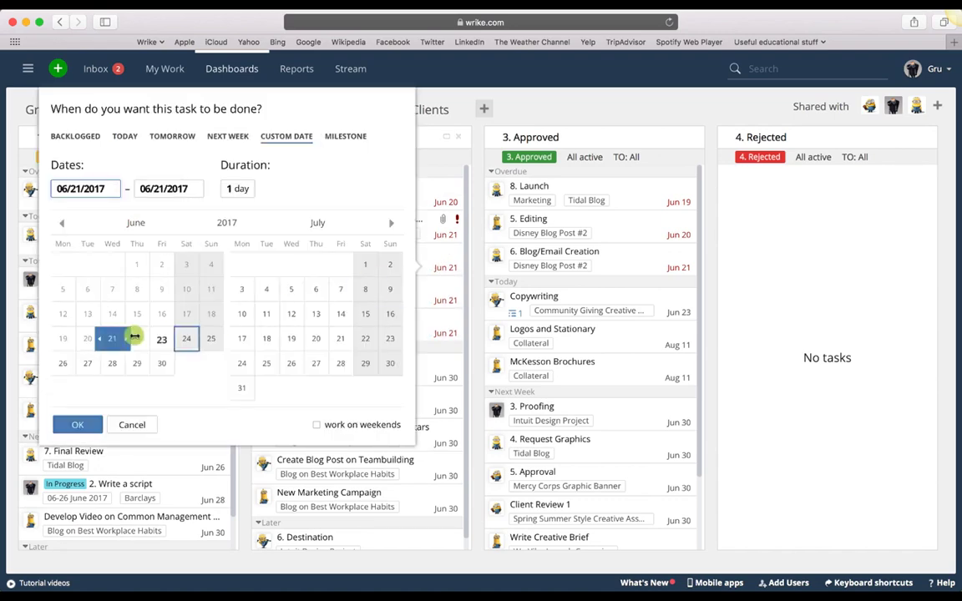
left_click_drag(125, 340, 111, 363)
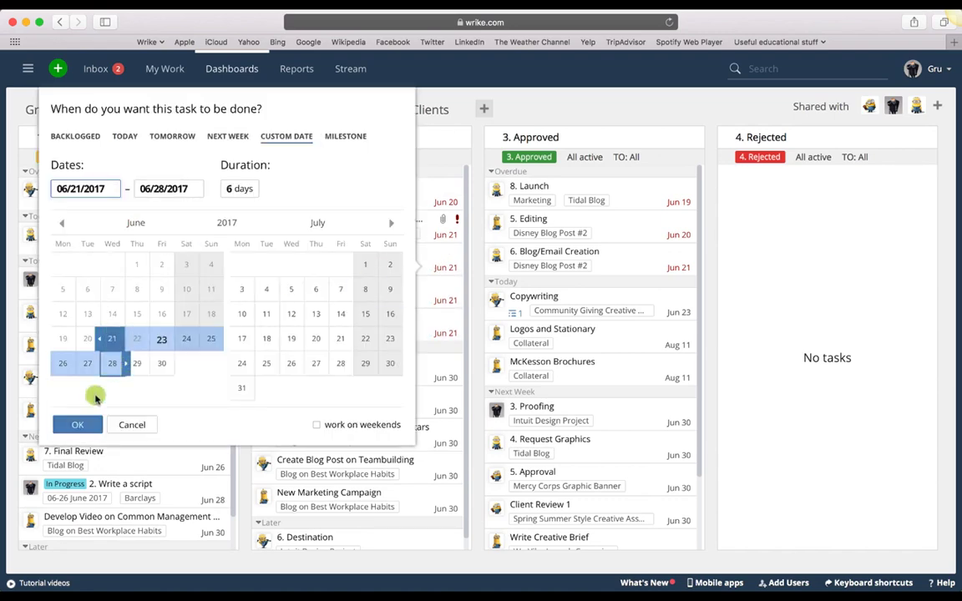
left_click(78, 424)
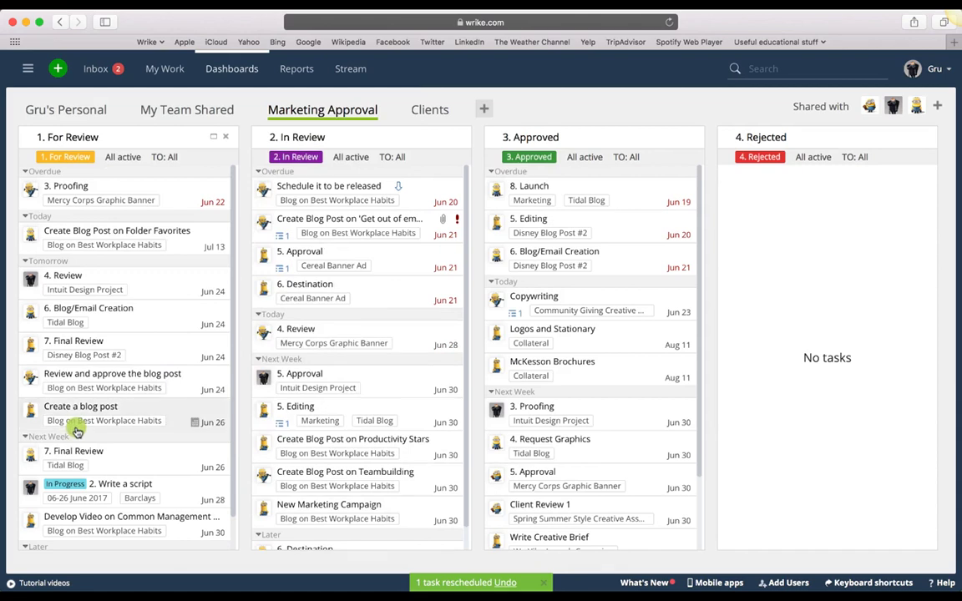
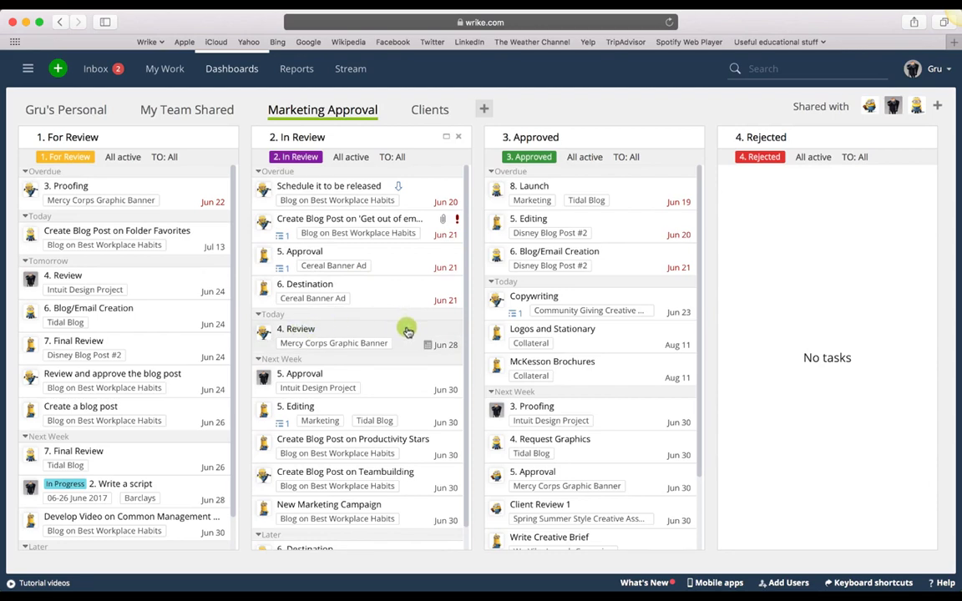
Move Mercy Corps' 4. Review task from In Review to 4. Rejected and check its folder tags
left_click_drag(406, 331, 801, 208)
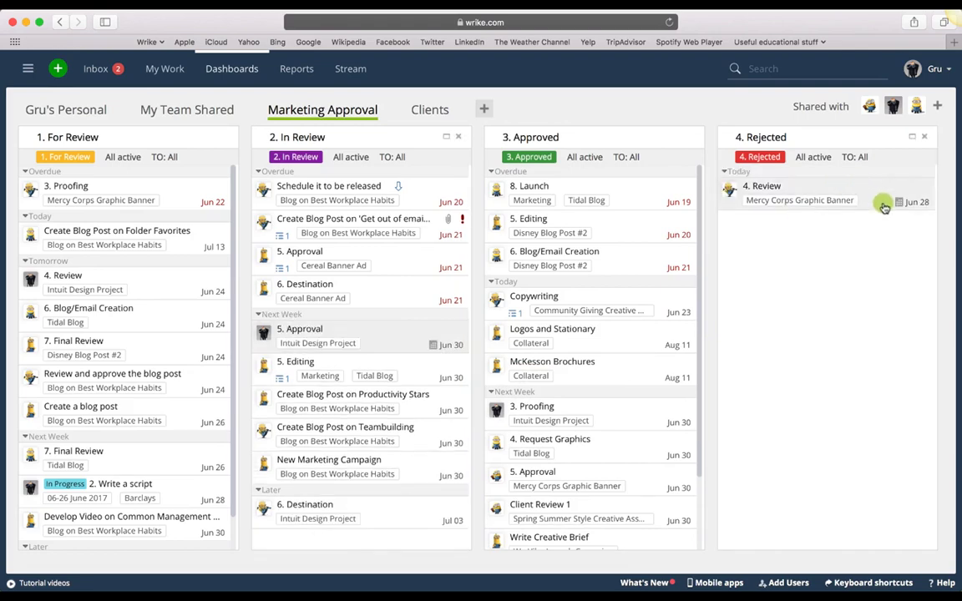
left_click(871, 197)
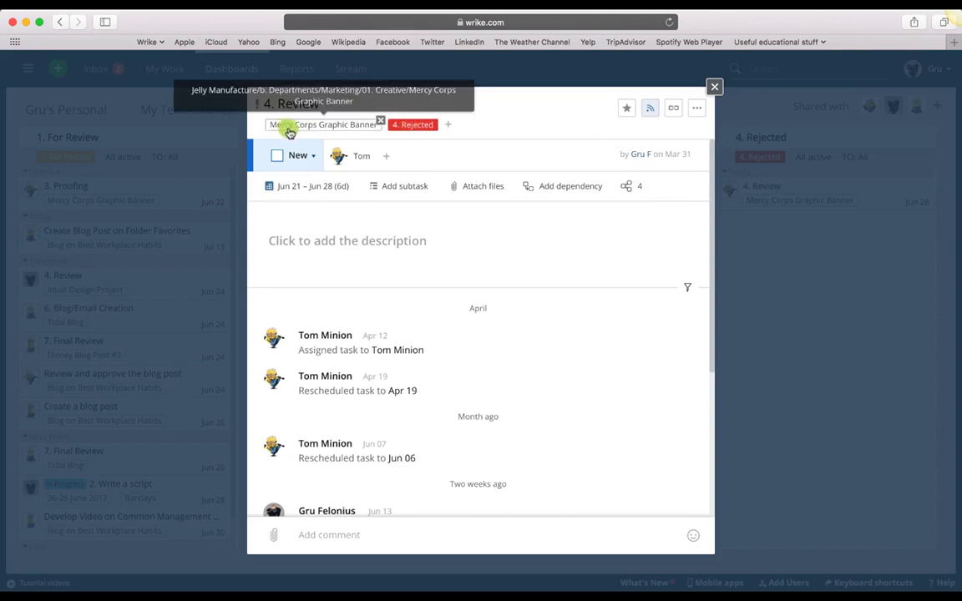
left_click(714, 90)
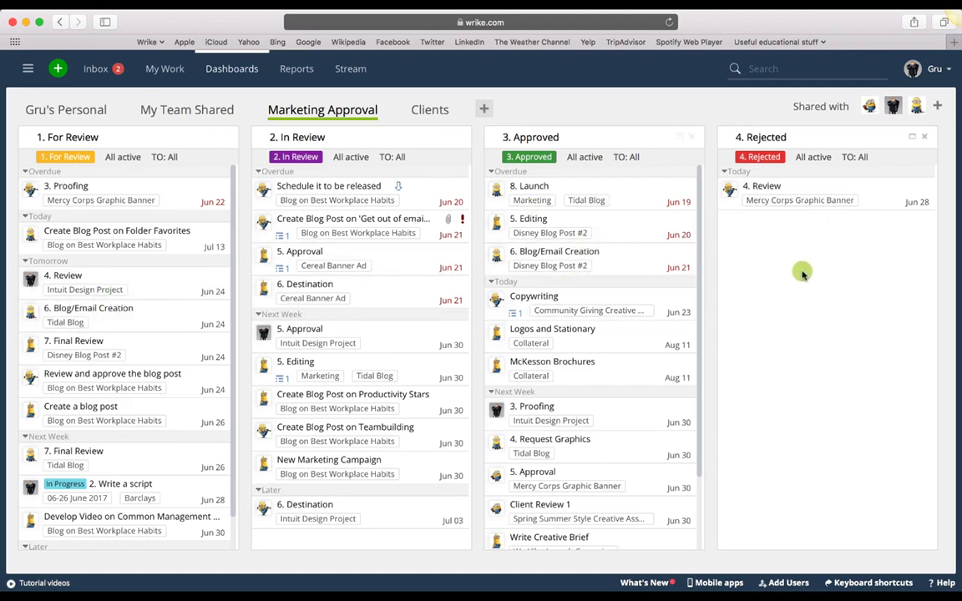
Set the approved 6. Blog/Email Creation task to In Progress and extend its dates to Jun 21 – Jun 29
left_click(623, 264)
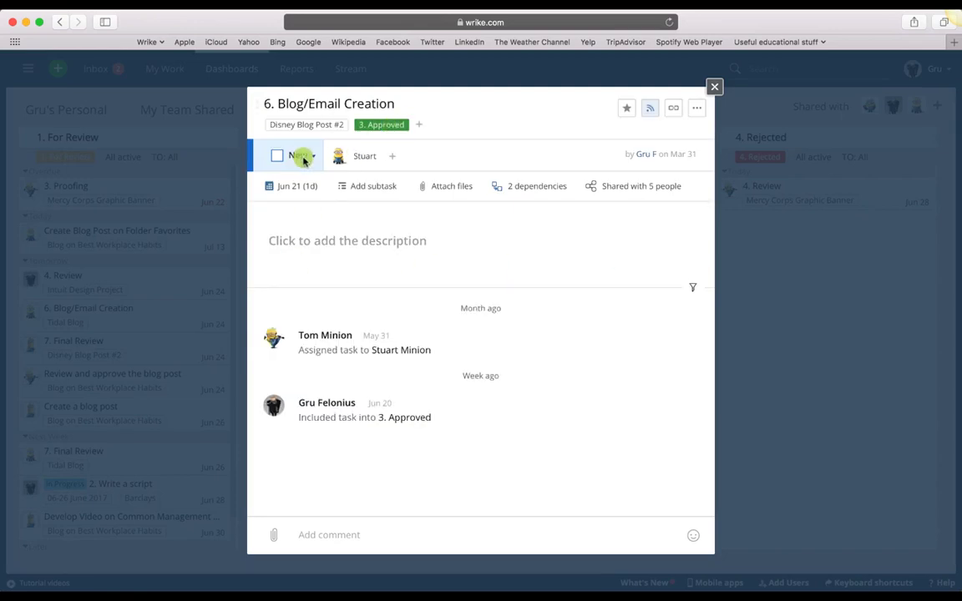
left_click(303, 159)
left_click(282, 211)
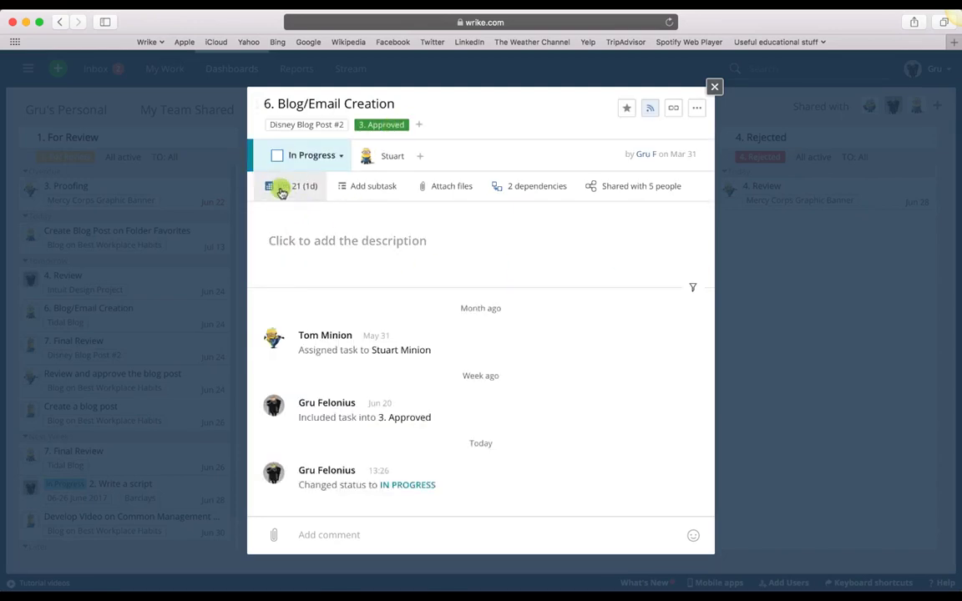
left_click(283, 190)
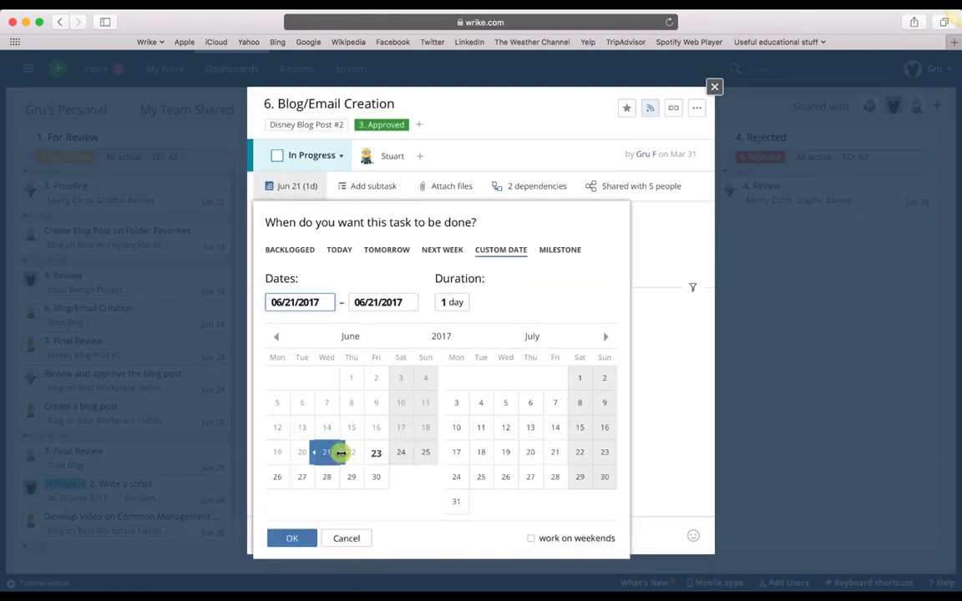
left_click_drag(341, 452, 344, 481)
left_click(286, 541)
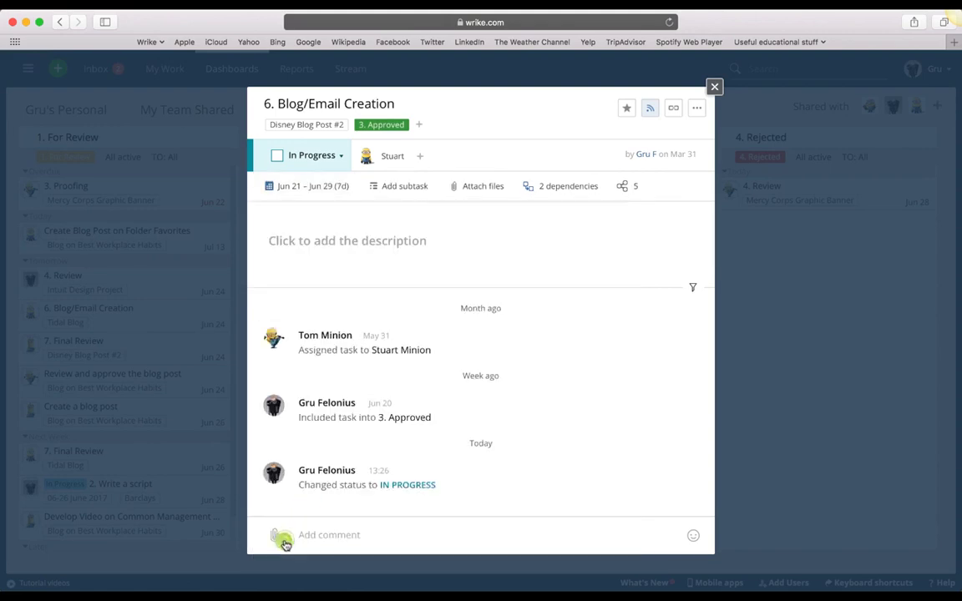
left_click(835, 391)
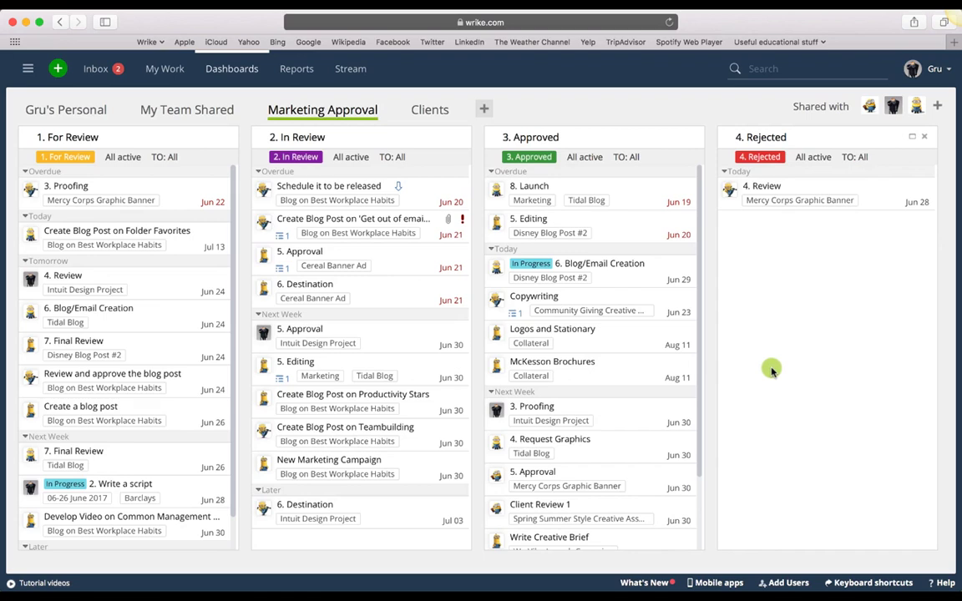
Look through the Barclays widget's overdue tasks on the Clients dashboard
left_click(426, 113)
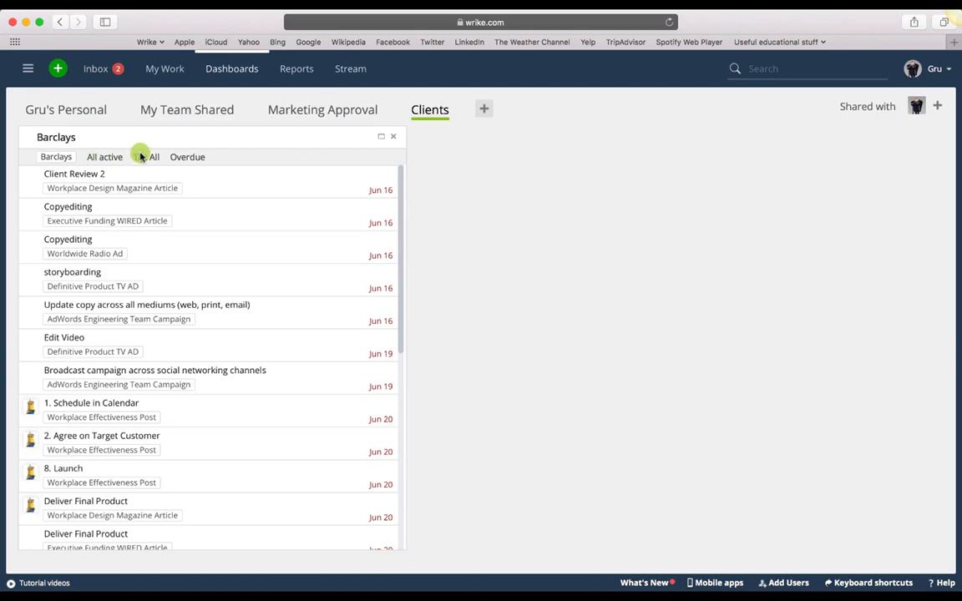
scroll(222, 262, "down", 10)
scroll(222, 262, "up", 10)
Browse the folders under a. Clients, from Barclays' Print subfolder through Comcast to Deloitte, and expand Deloitte's subfolders
left_click(25, 74)
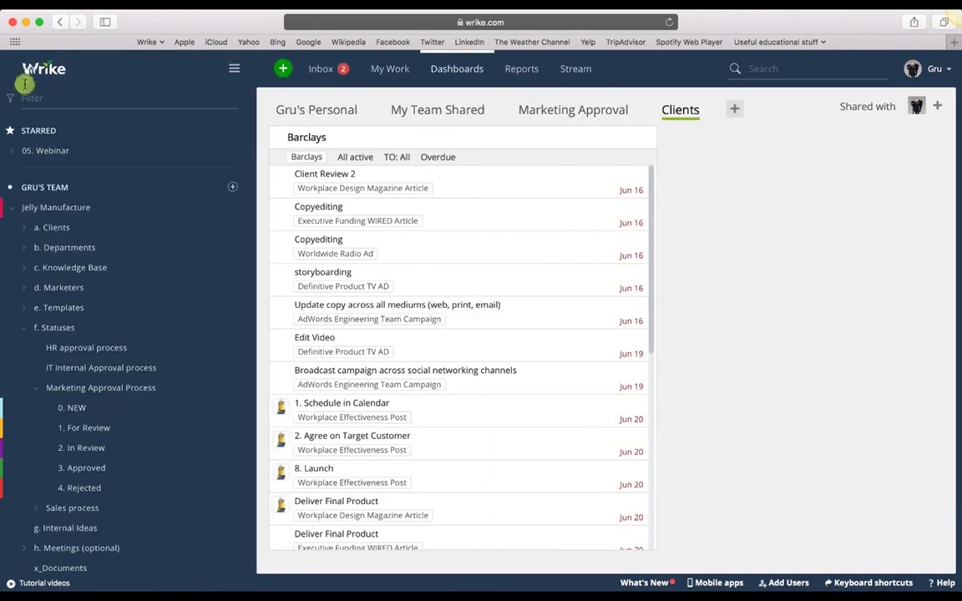
left_click(26, 227)
left_click(37, 249)
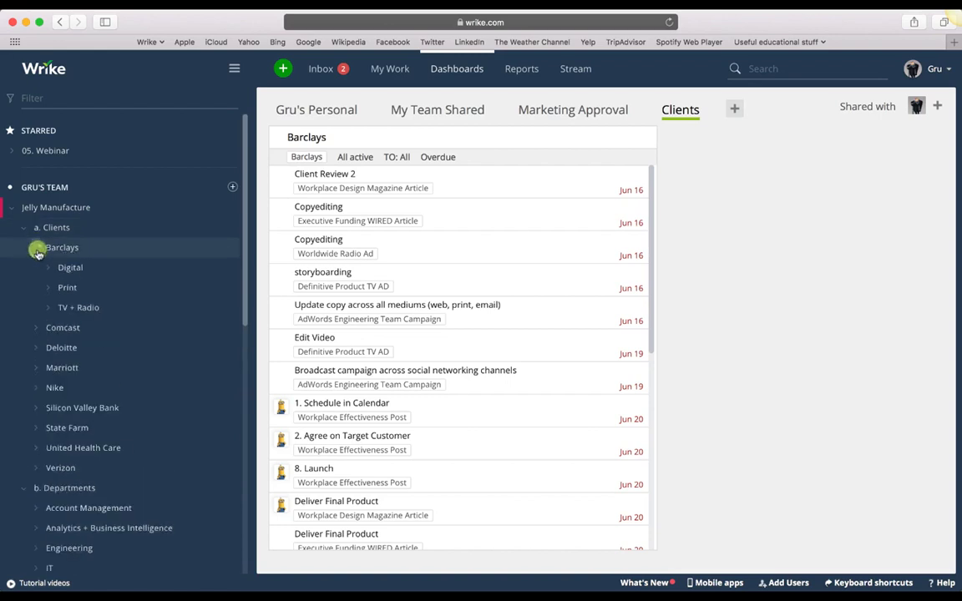
left_click(66, 288)
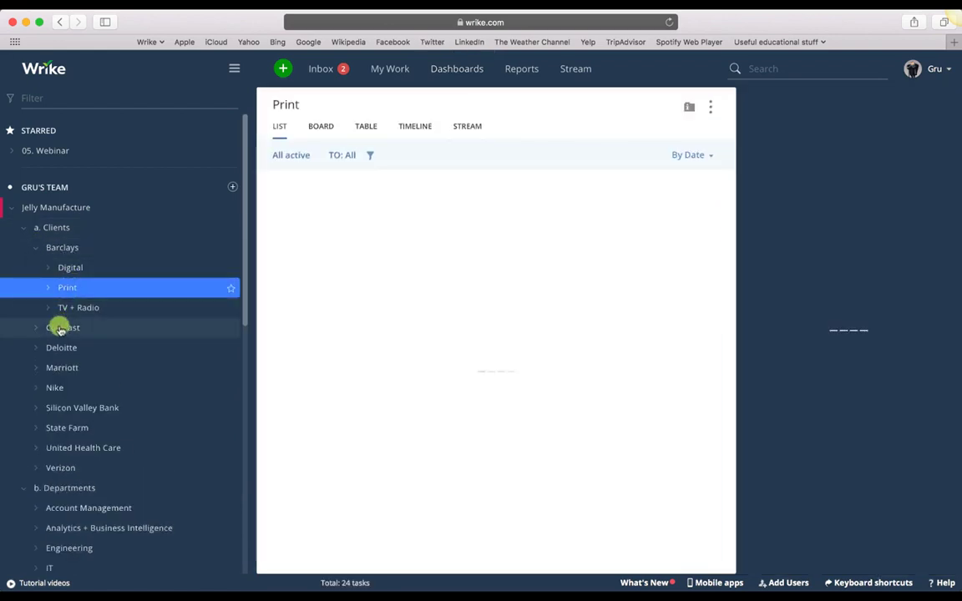
left_click(61, 328)
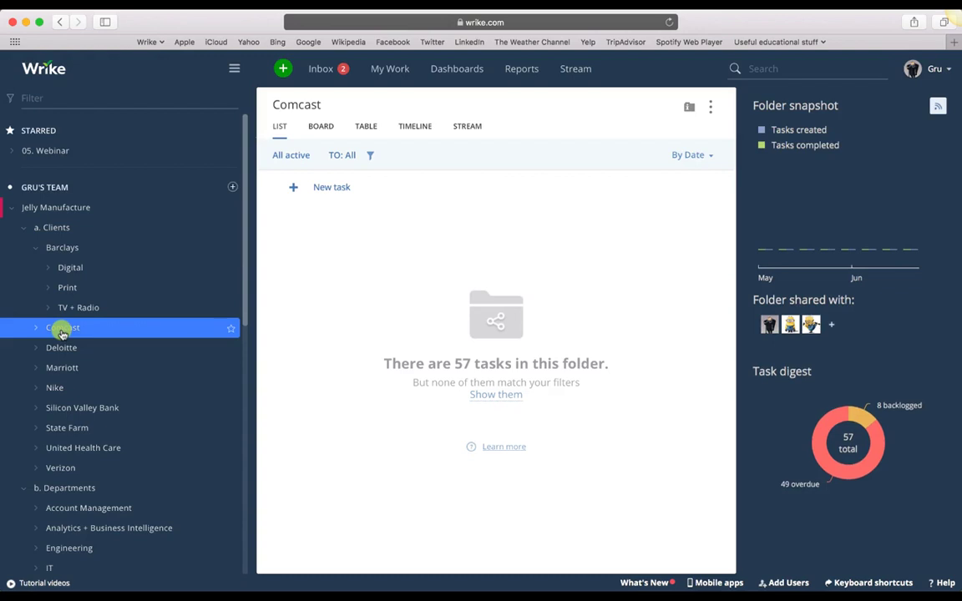
left_click(57, 348)
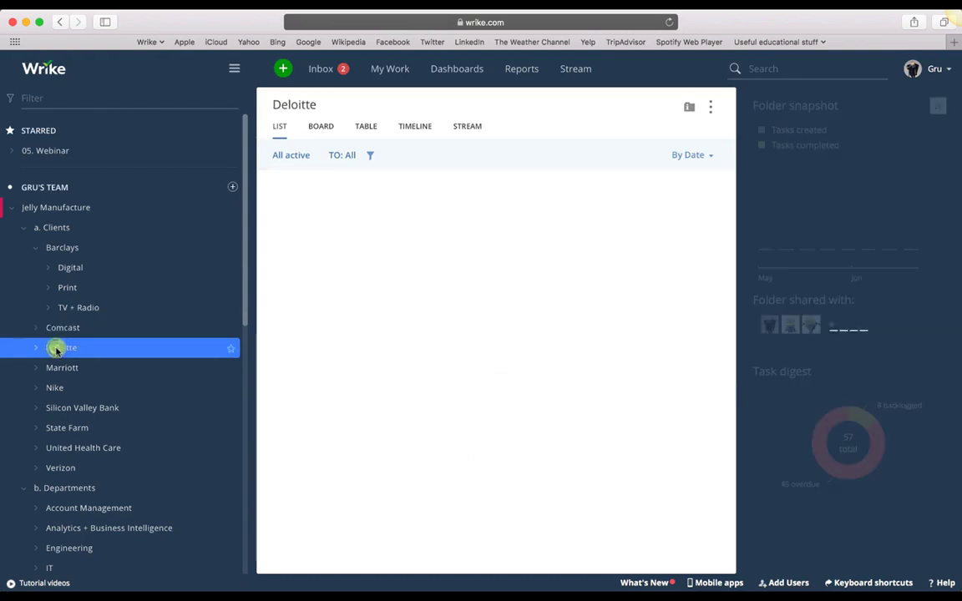
left_click(34, 349)
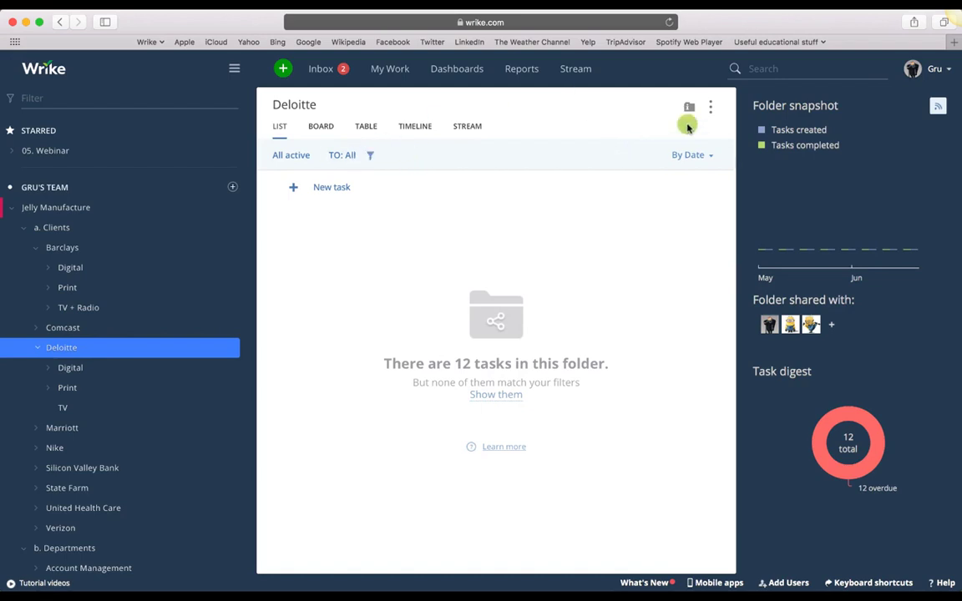
Include subfolder tasks in the Deloitte folder's list and look through them
left_click(711, 107)
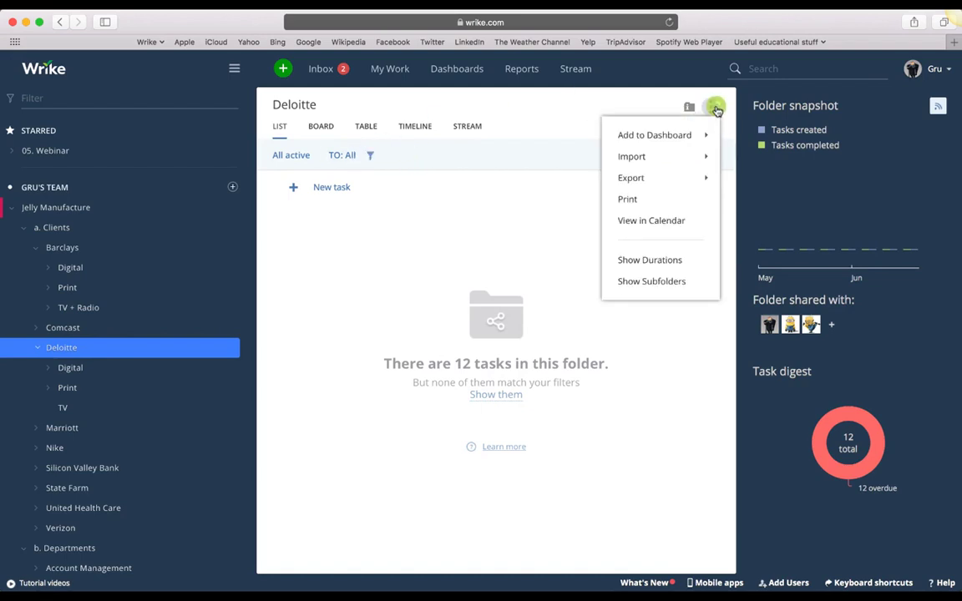
left_click(653, 283)
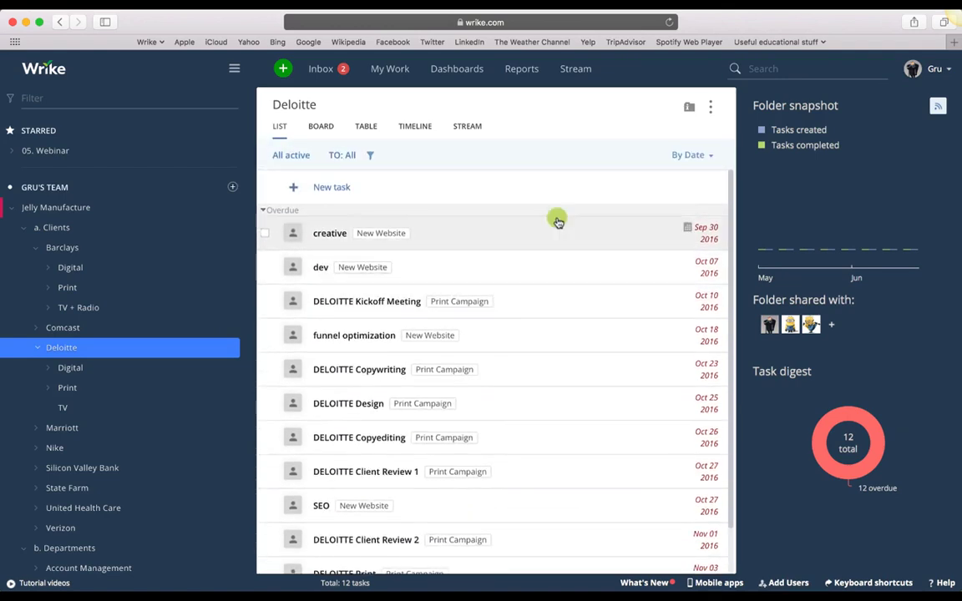
scroll(556, 226, "down", 2)
scroll(557, 222, "up", 2)
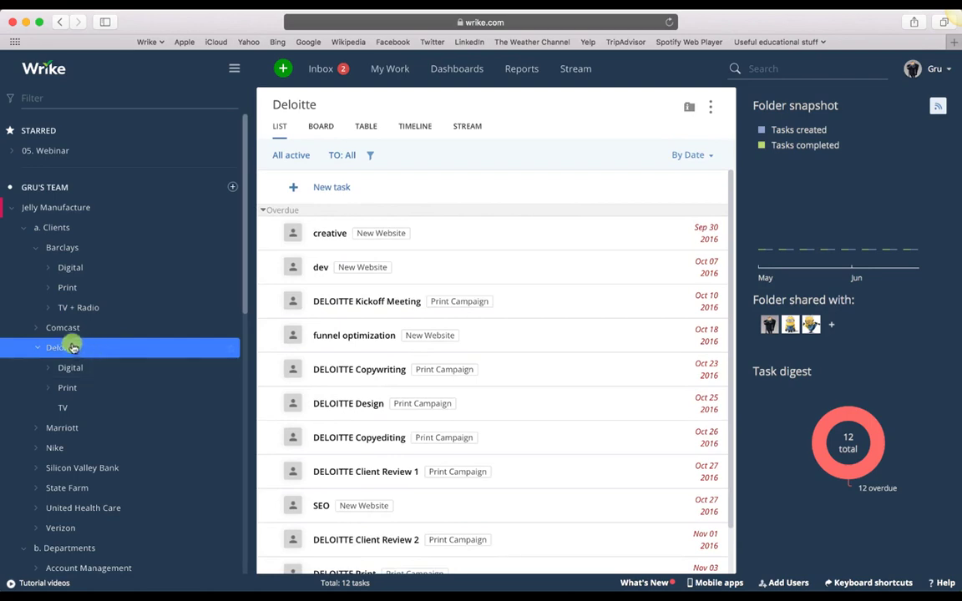
Collapse the Deloitte and Barclays folders and return to the Clients dashboard to review the Barclays widget
left_click(37, 348)
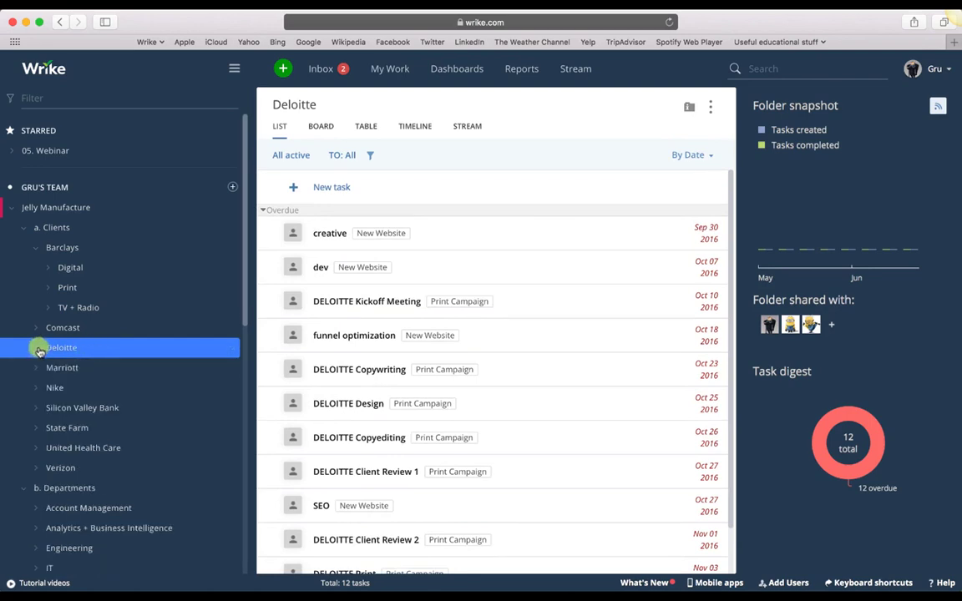
left_click(35, 247)
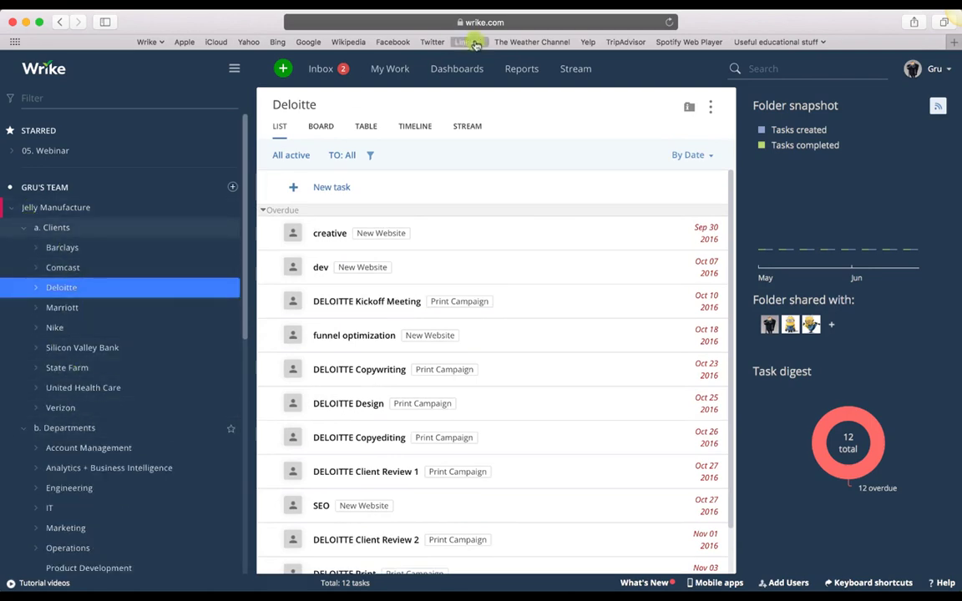
left_click(461, 74)
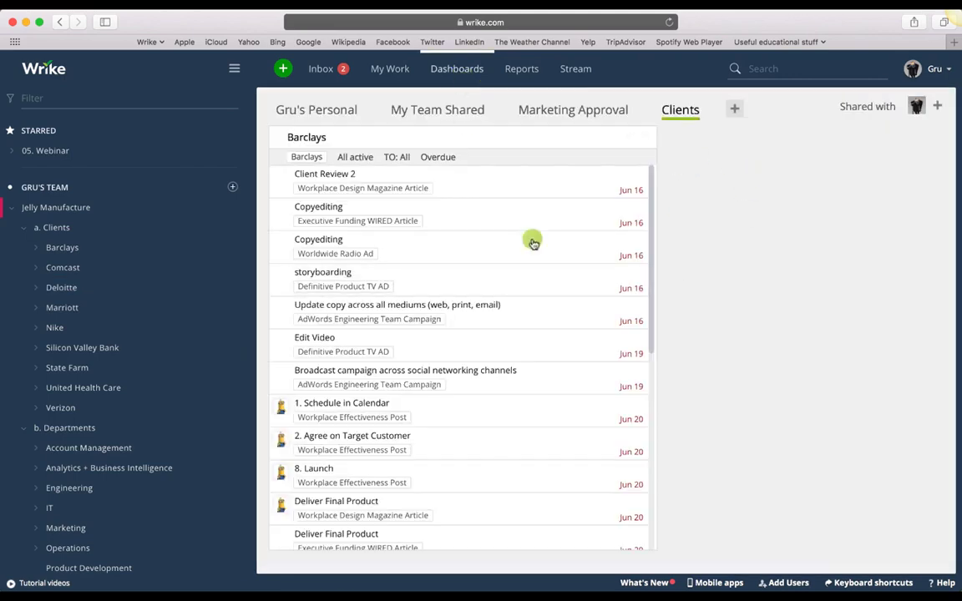
scroll(558, 342, "down", 5)
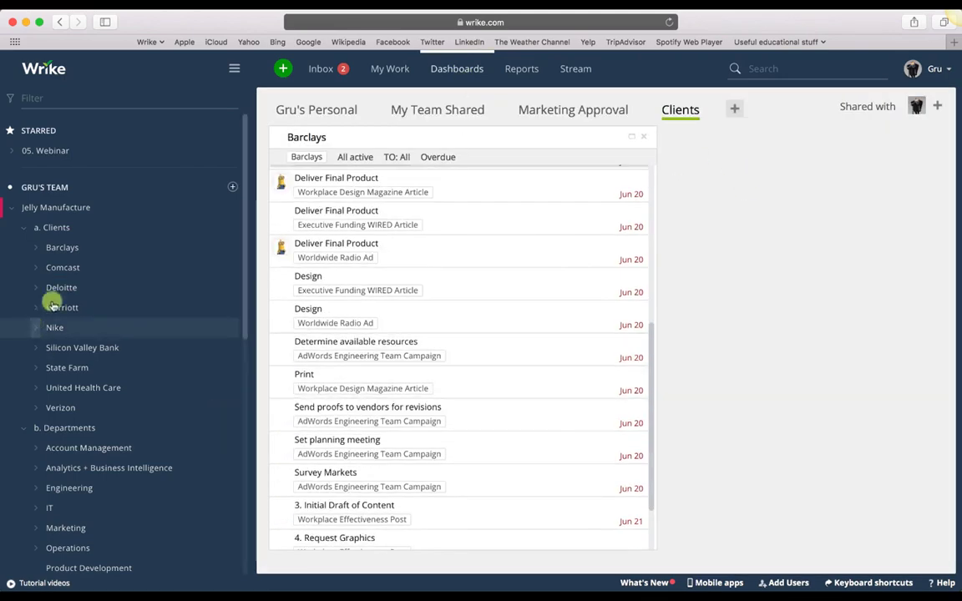
Collapse a. Clients and Marketing Approval Process, expand Sales process under f. Statuses, and view its status folders from New Opportunity to Closed Lost
left_click(25, 228)
scroll(26, 447, "down", 3)
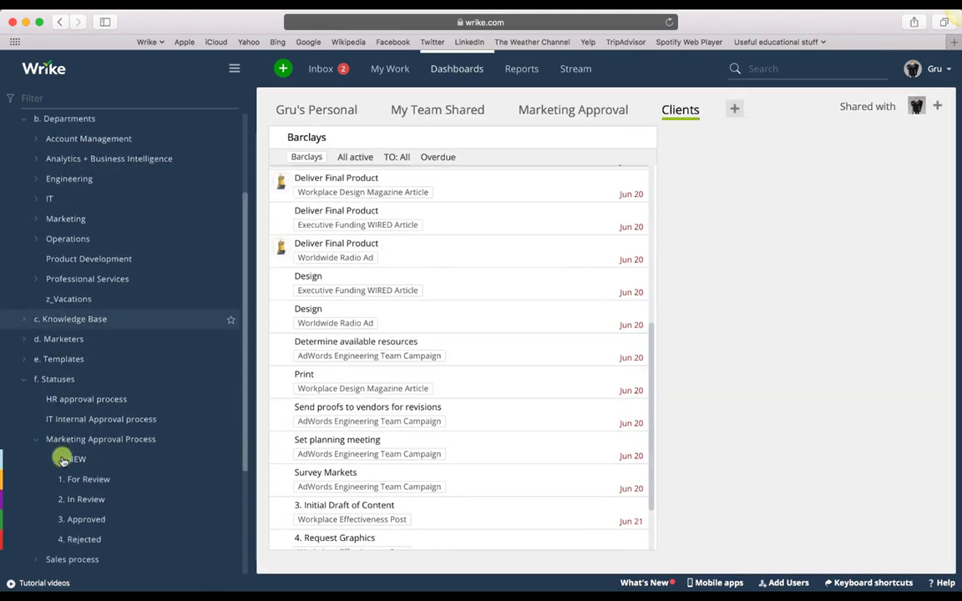
left_click(42, 440)
scroll(41, 443, "down", 2)
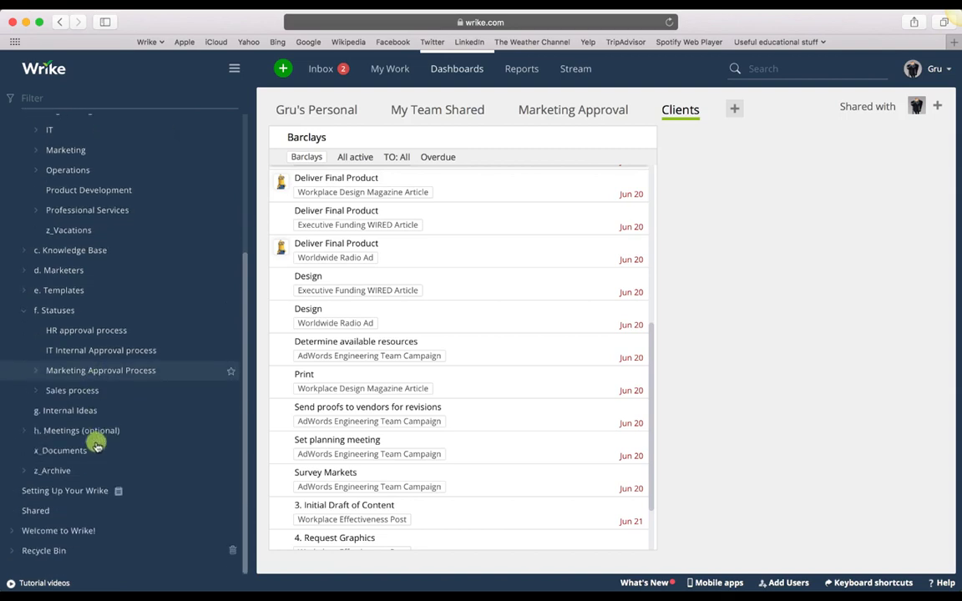
left_click(35, 391)
left_click(91, 413)
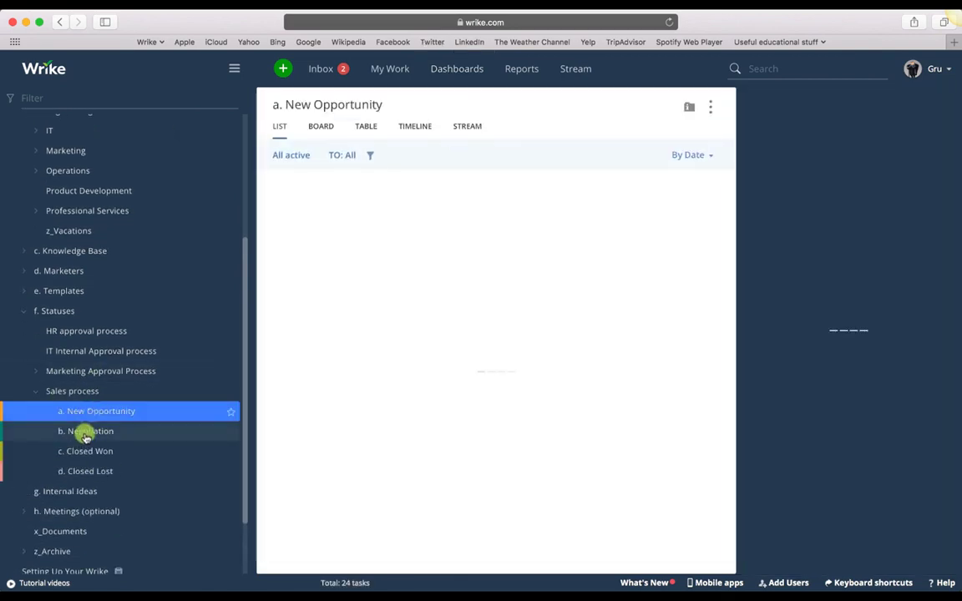
left_click(83, 431)
left_click(81, 453)
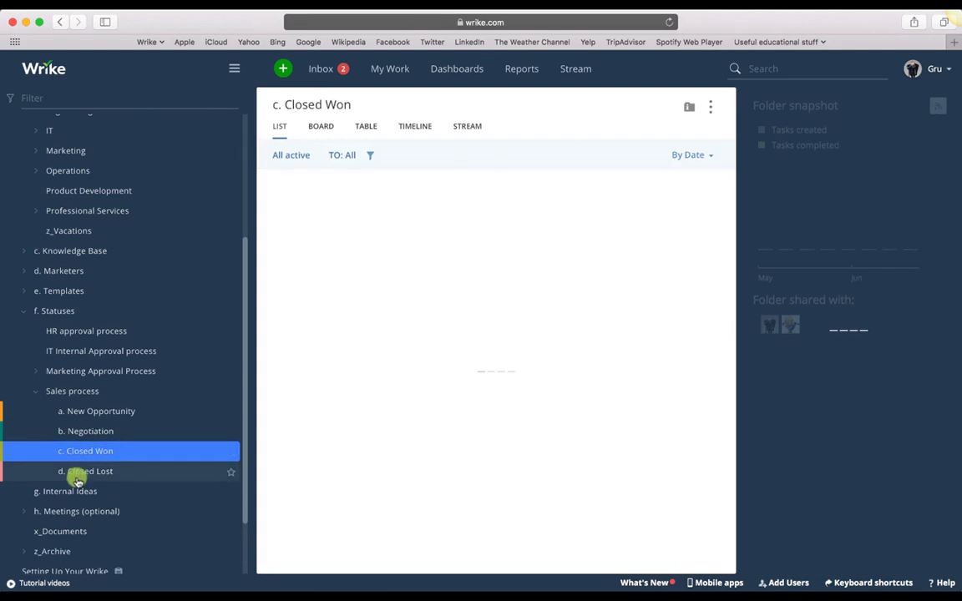
left_click(79, 473)
Return to the dashboards, hide the folder tree, and compare the Marketing Approval and Clients dashboards, ending on Marketing Approval
left_click(475, 70)
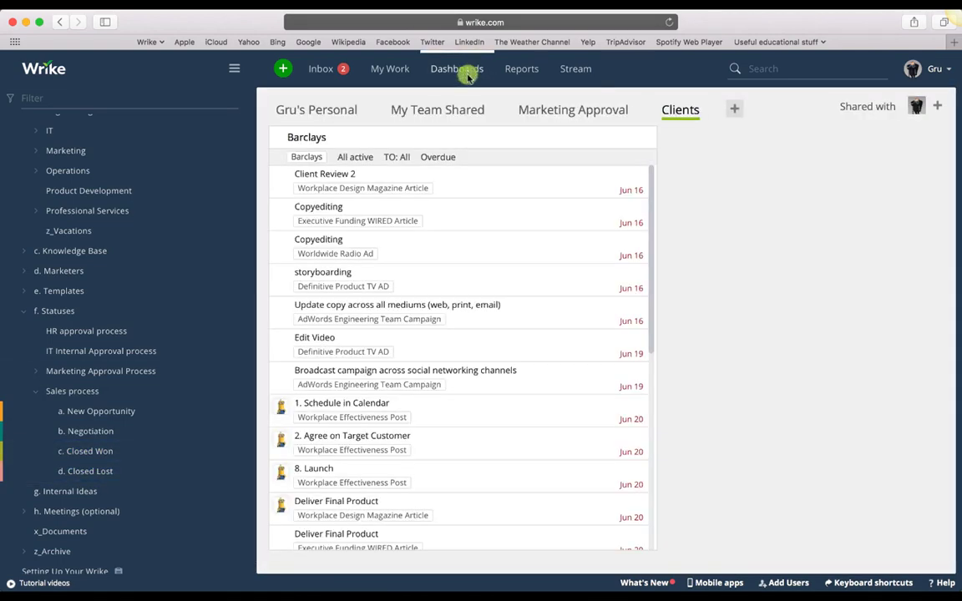
left_click(575, 109)
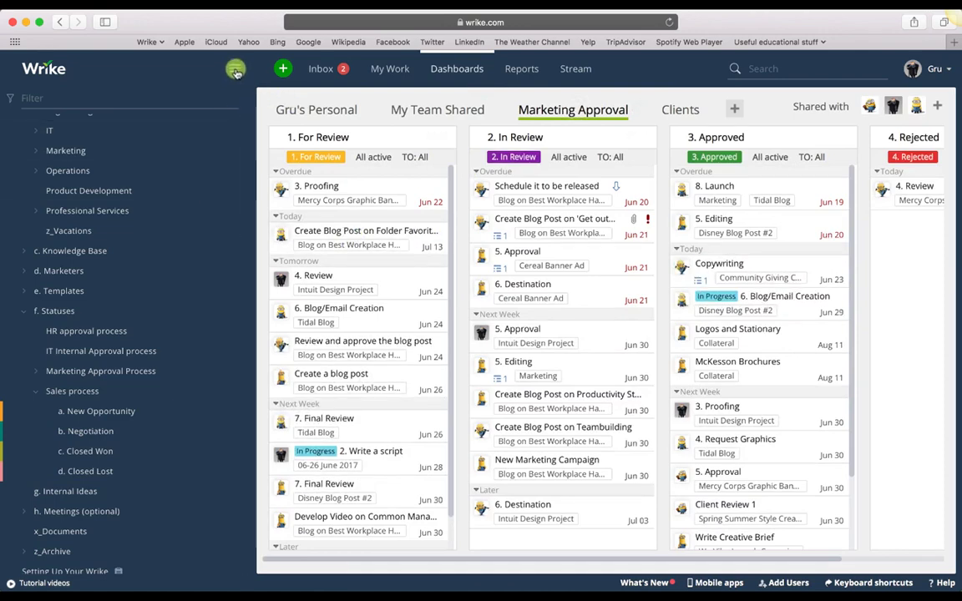
left_click(234, 68)
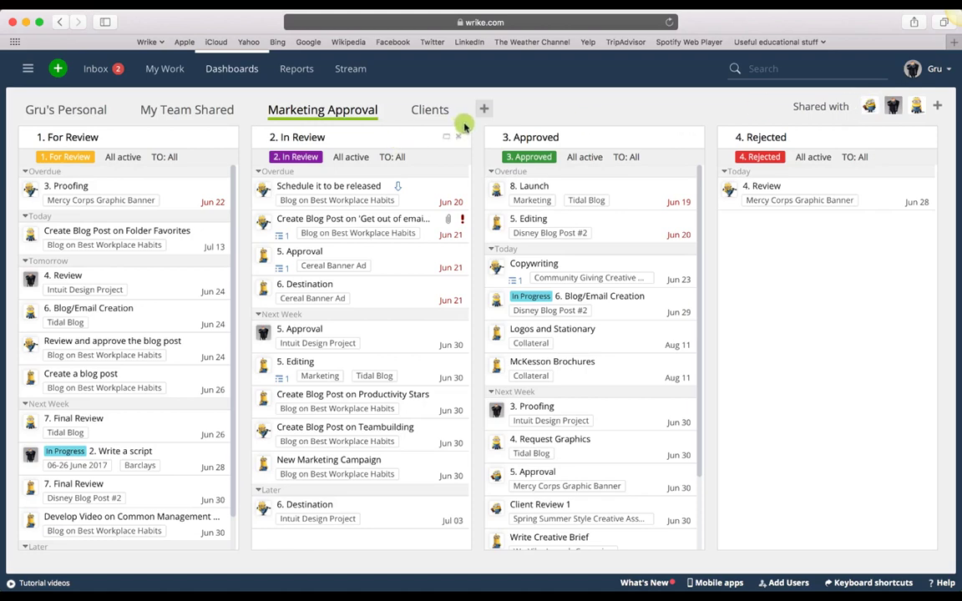
left_click(426, 119)
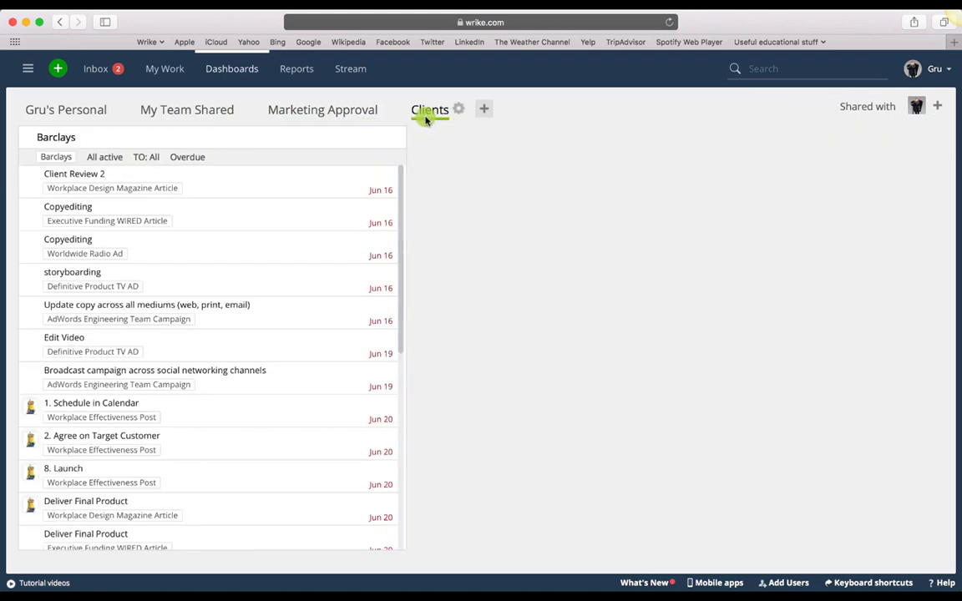
left_click(338, 111)
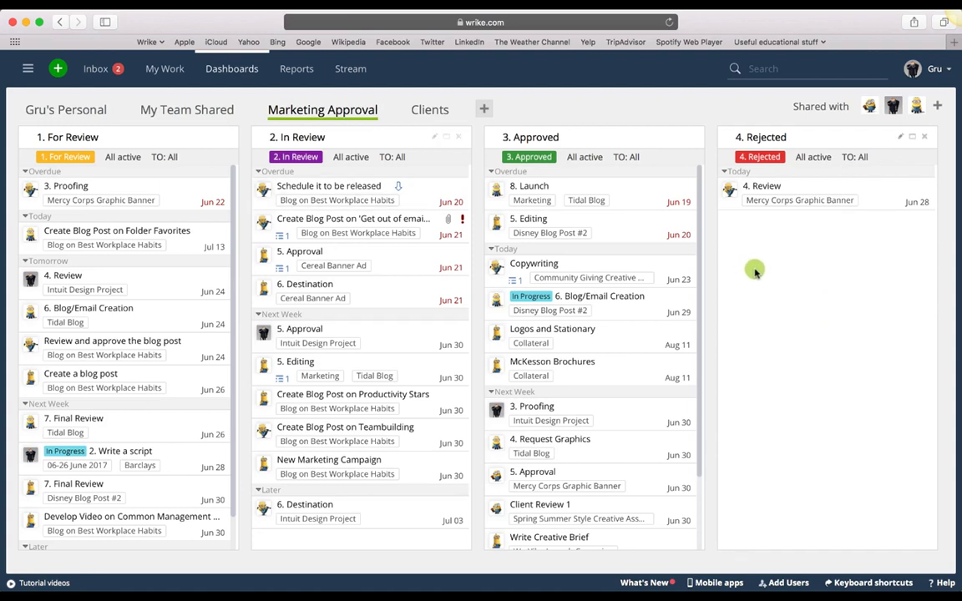
Open the account's user management page and display the licence type options for the regular user beside the admin
left_click(913, 71)
left_click(818, 144)
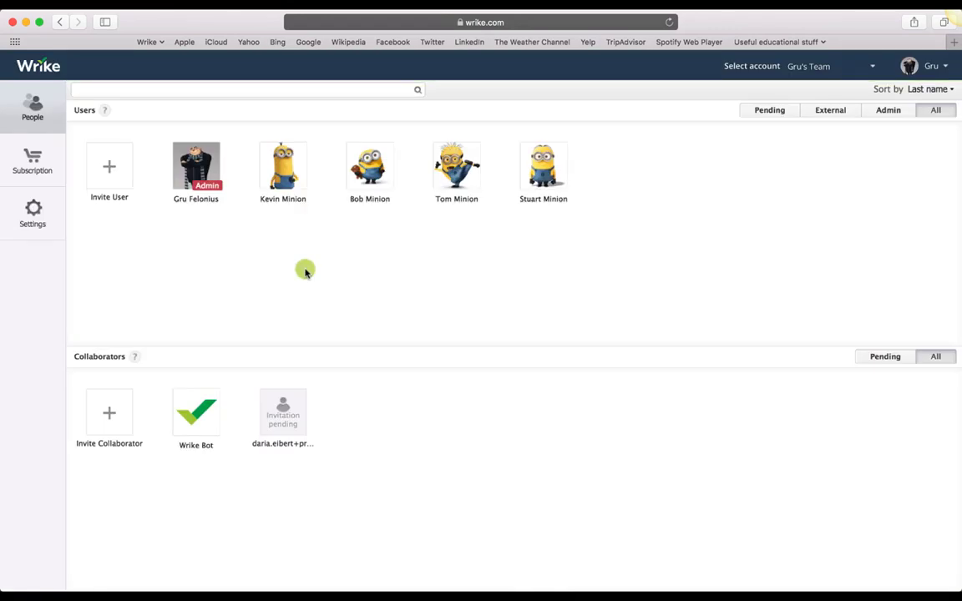
left_click(284, 164)
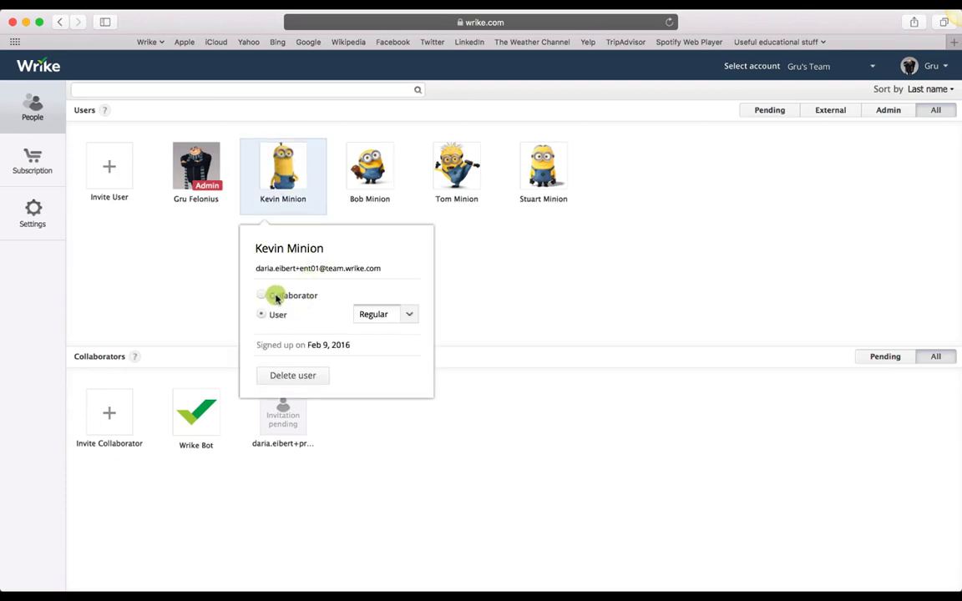
left_click(414, 317)
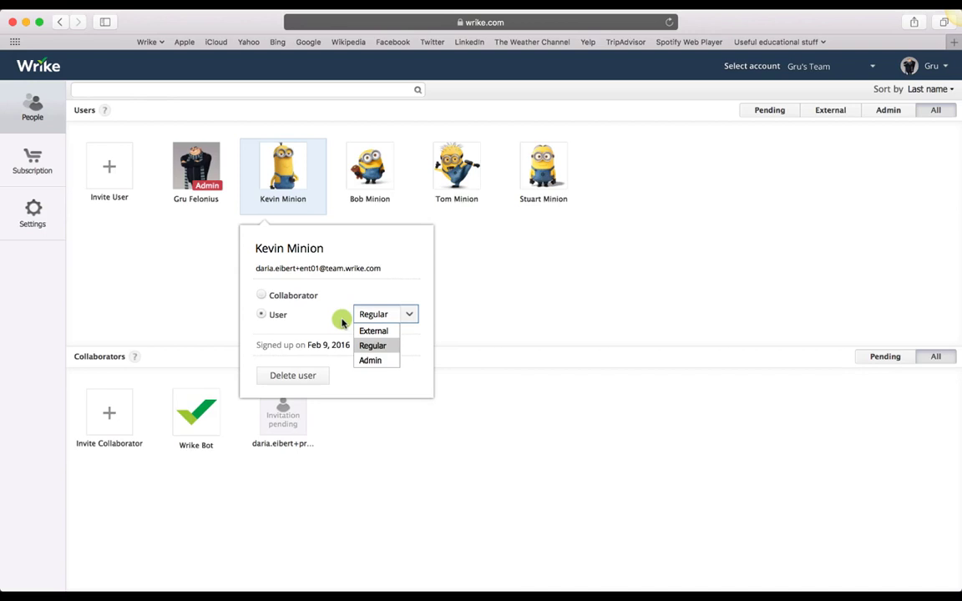
Change the regular user beside the admin to an External licence and convert them to a Collaborator, checking their details among the collaborators
left_click(369, 332)
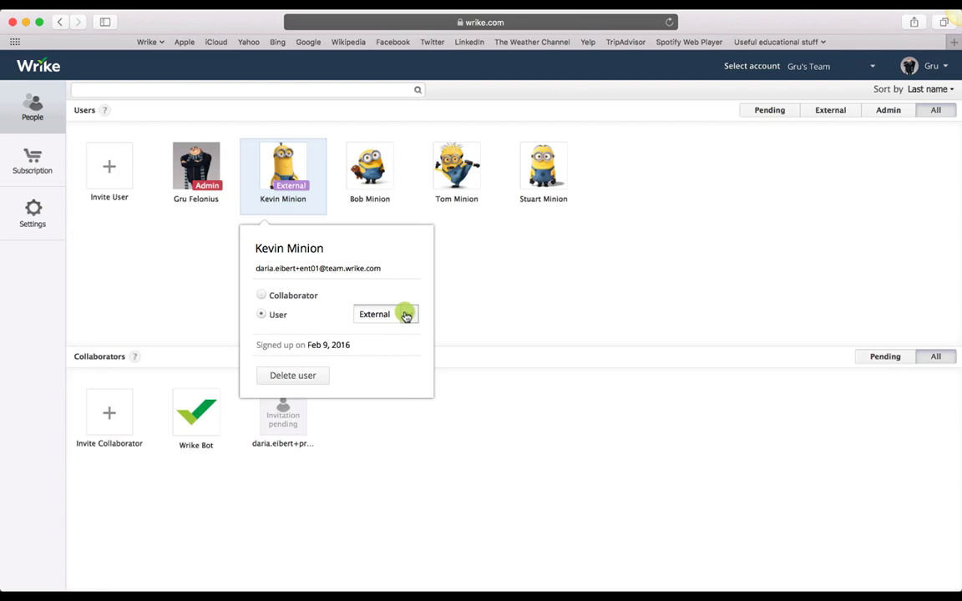
left_click(302, 295)
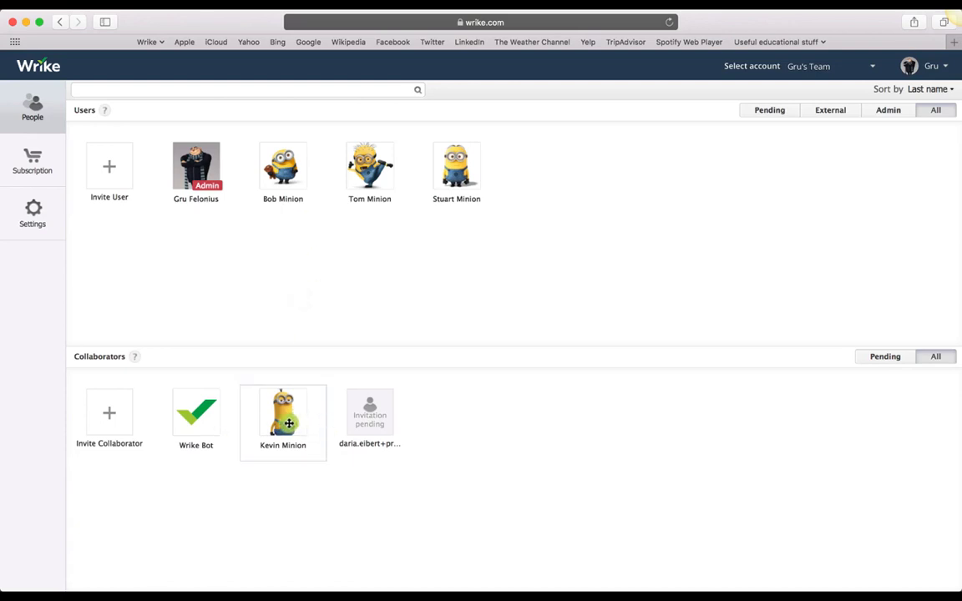
left_click_drag(263, 382, 338, 428)
left_click(282, 428)
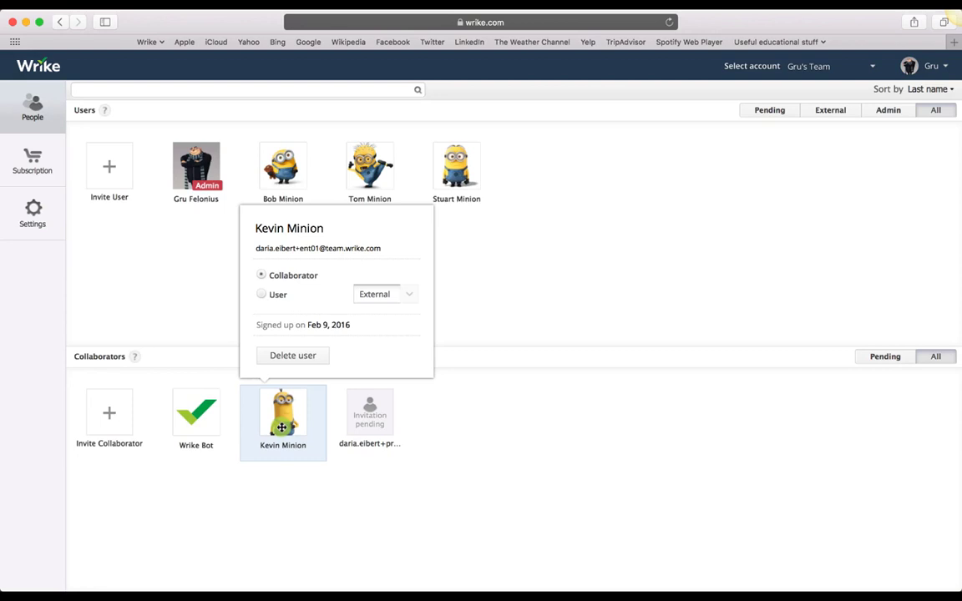
left_click(189, 304)
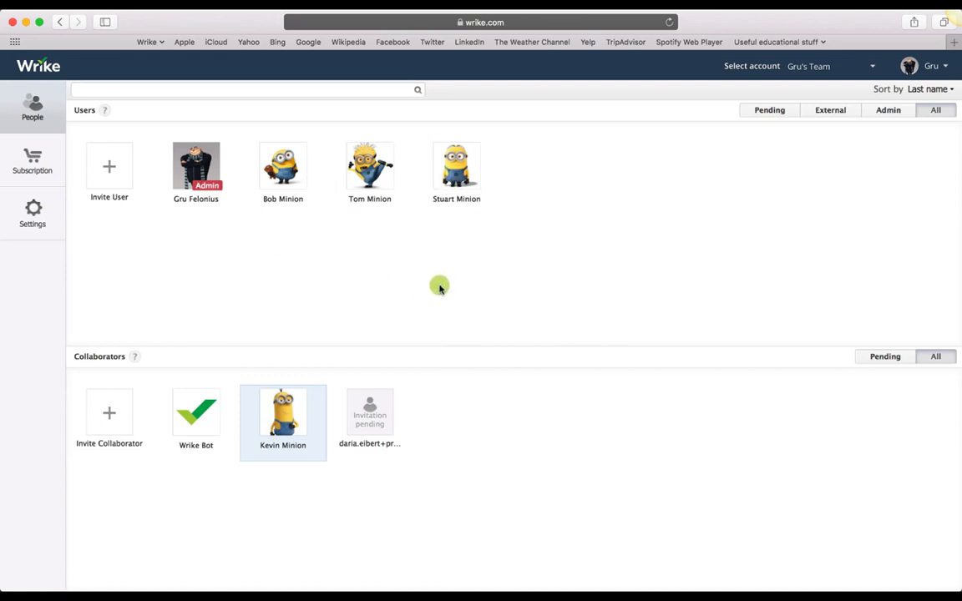
Move the converted collaborator back among the Users and set their licence type to Regular
left_click(282, 164)
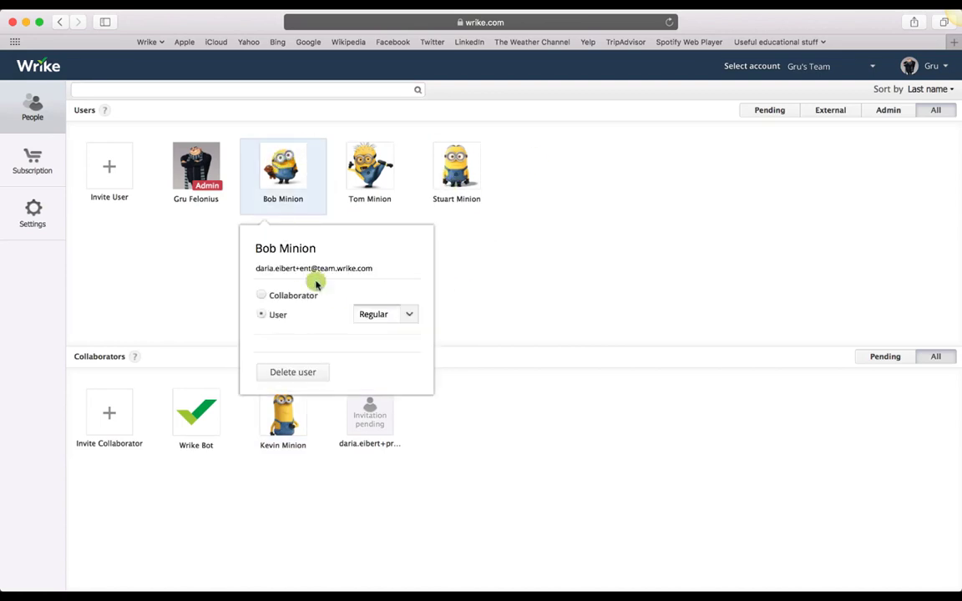
left_click(467, 250)
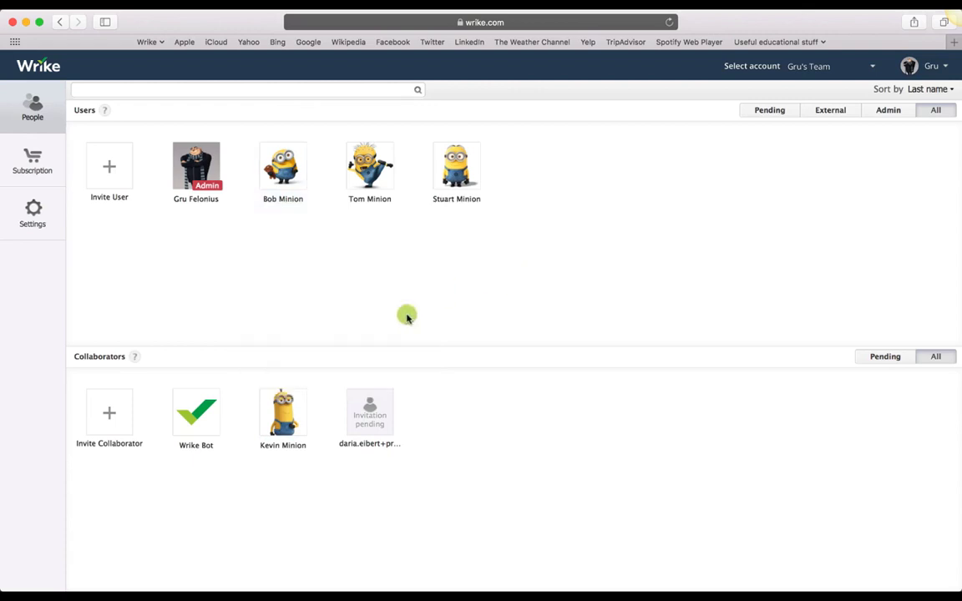
left_click_drag(276, 409, 556, 165)
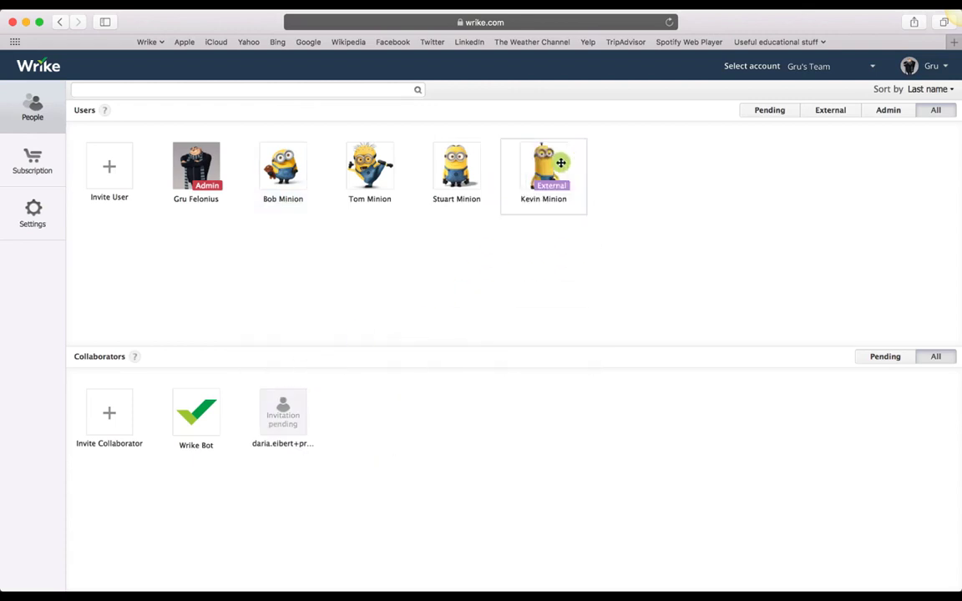
left_click(565, 192)
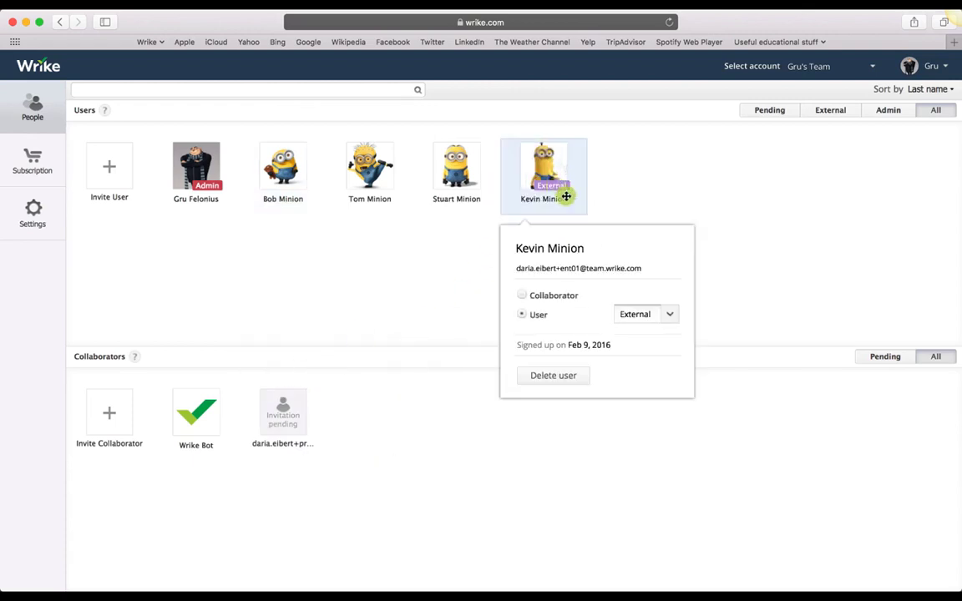
left_click(669, 315)
left_click(633, 345)
left_click(307, 281)
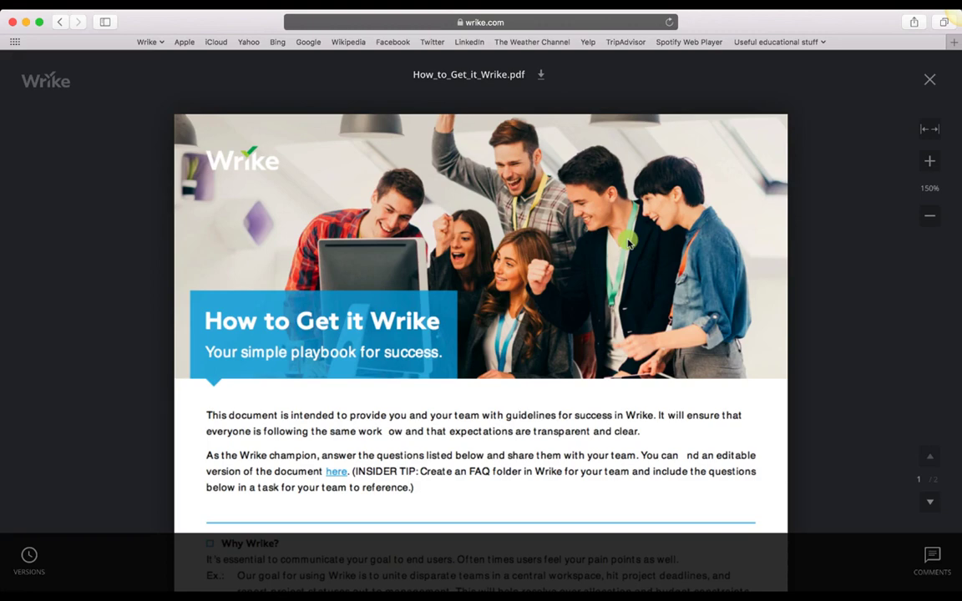
Read through both pages of How_to_Get_it_Wrike.pdf, from the Why Wrike? section to the additional questions section
scroll(628, 242, "down", 5)
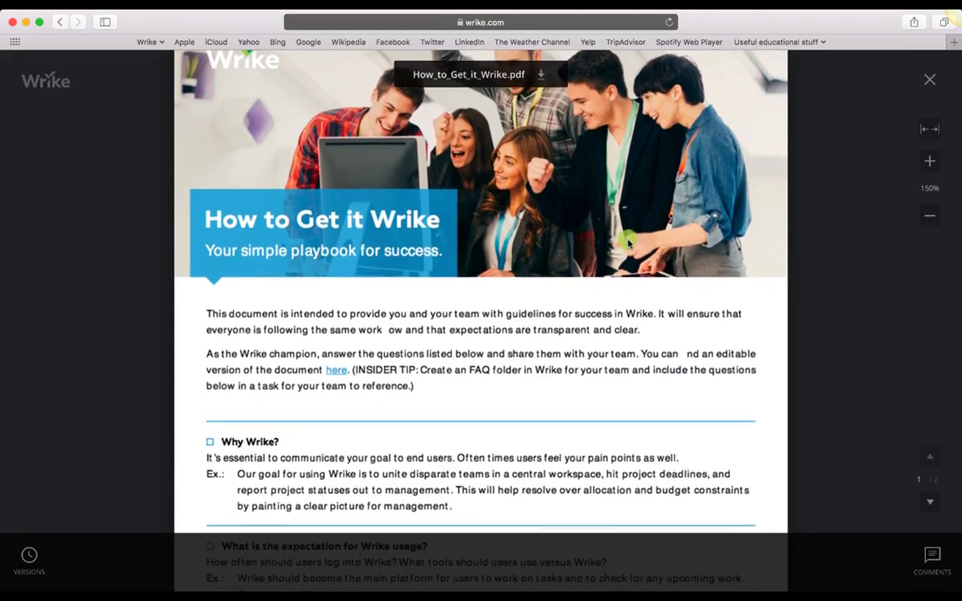
scroll(628, 242, "down", 5)
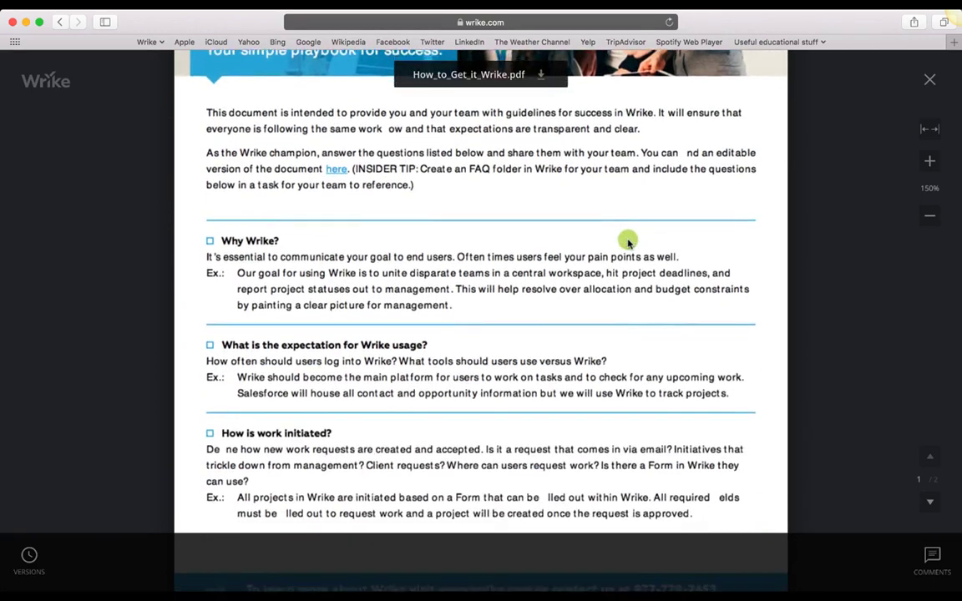
scroll(628, 242, "down", 1)
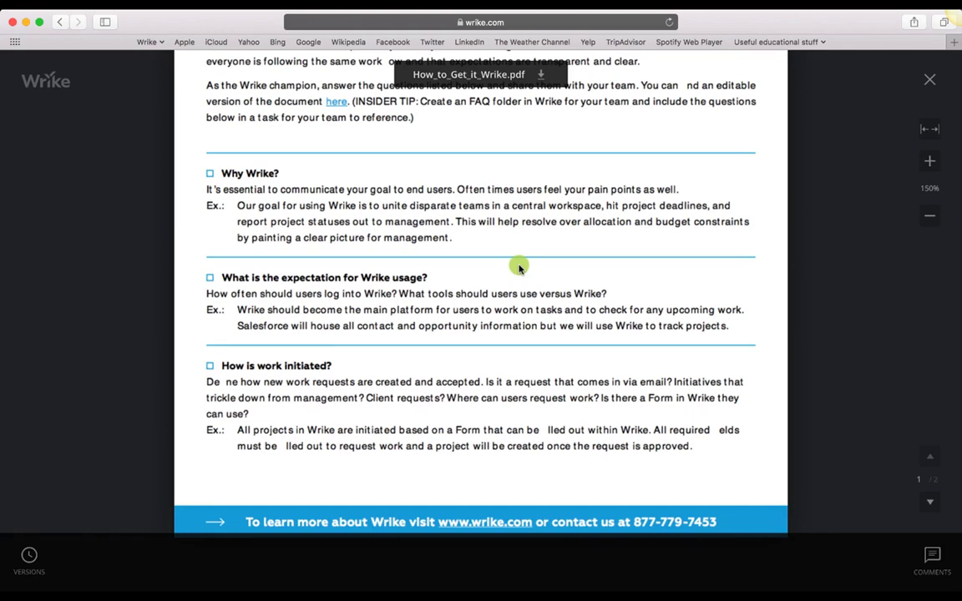
scroll(518, 267, "down", 5)
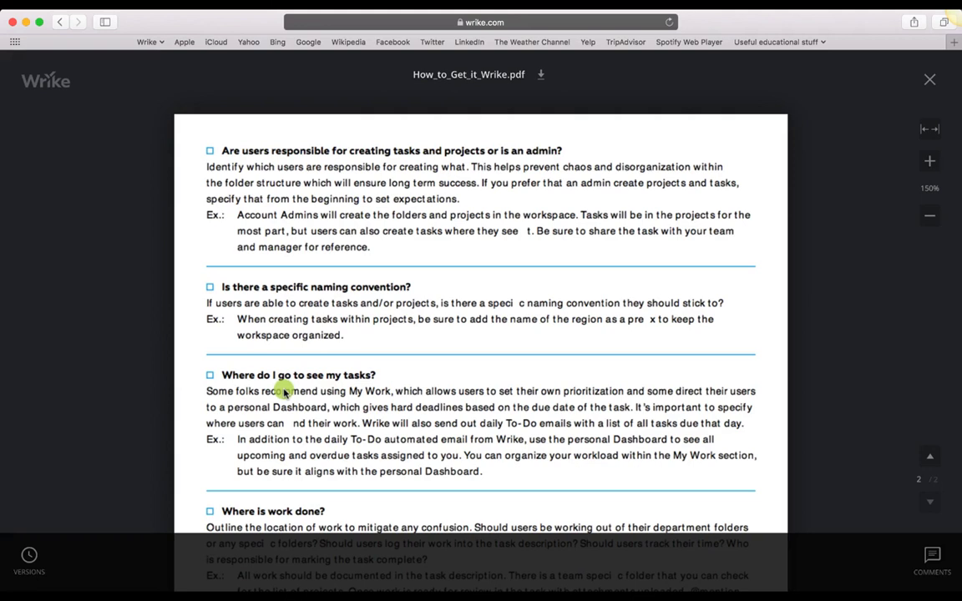
scroll(284, 391, "down", 5)
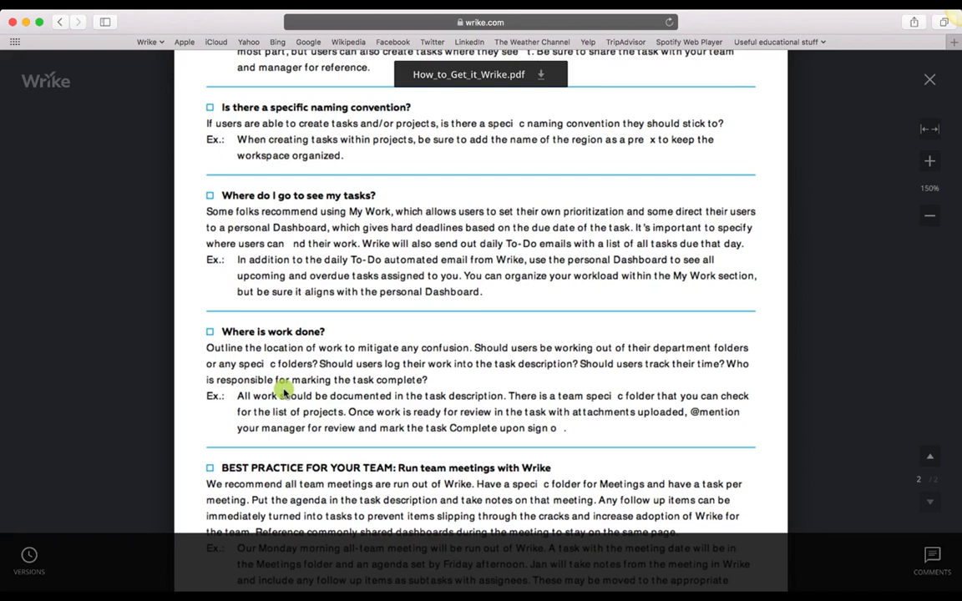
scroll(284, 391, "down", 3)
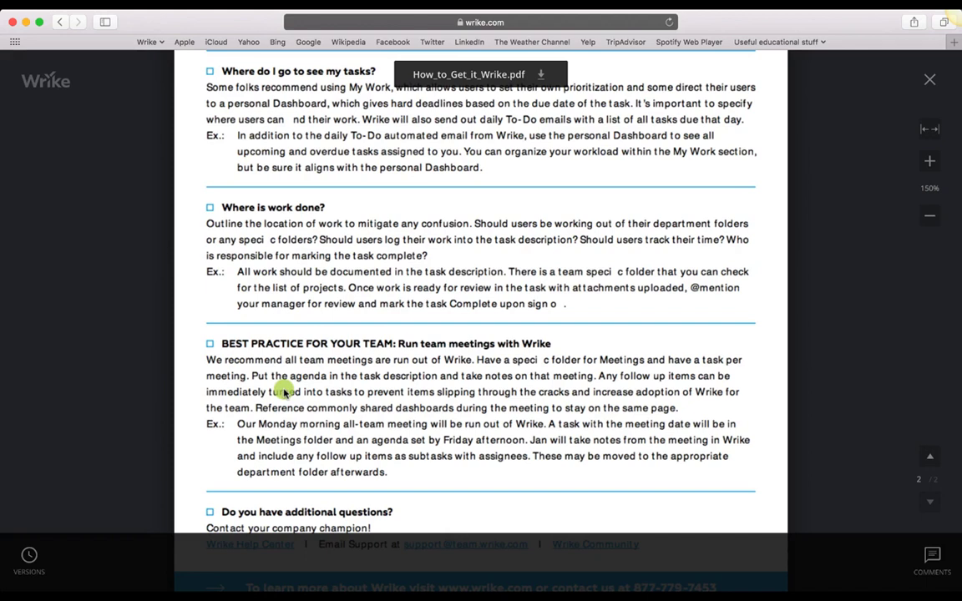
scroll(284, 391, "down", 2)
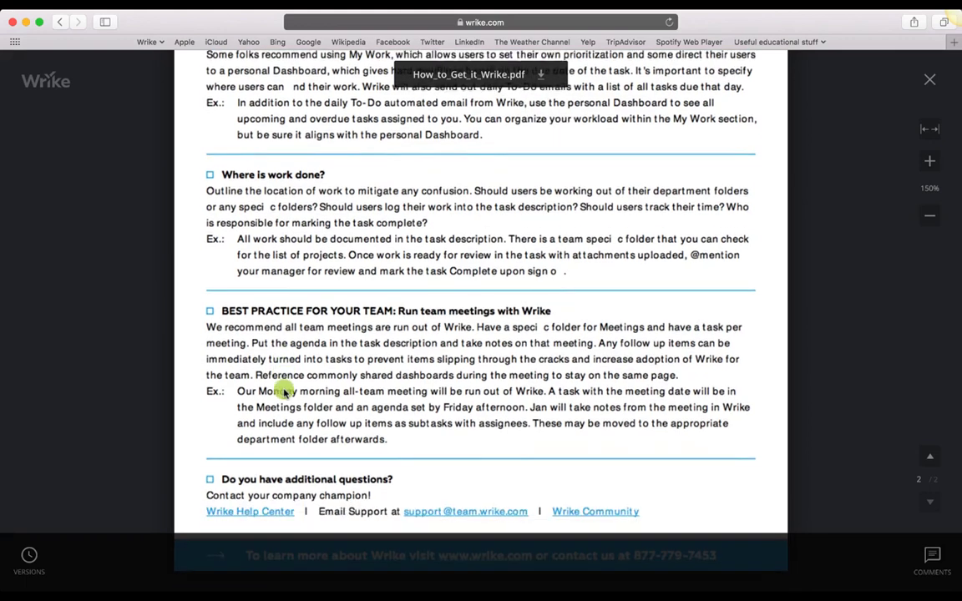